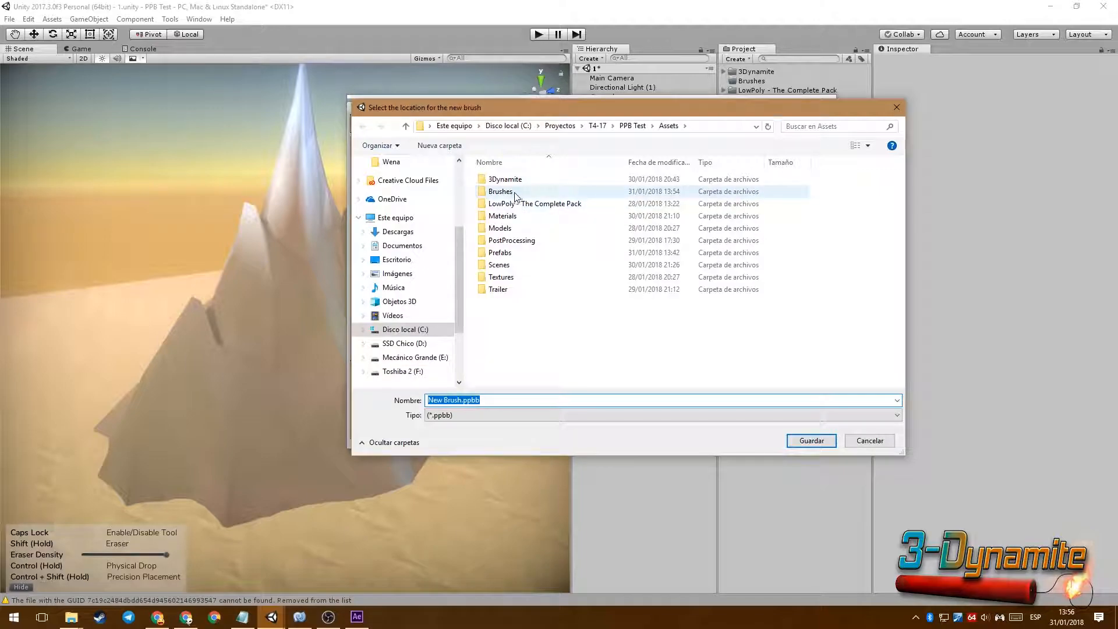
- Save the new brush as "Example brush" in the project's Brushes folder and move the brush window aside
double_click(500, 191)
triple_click(471, 400)
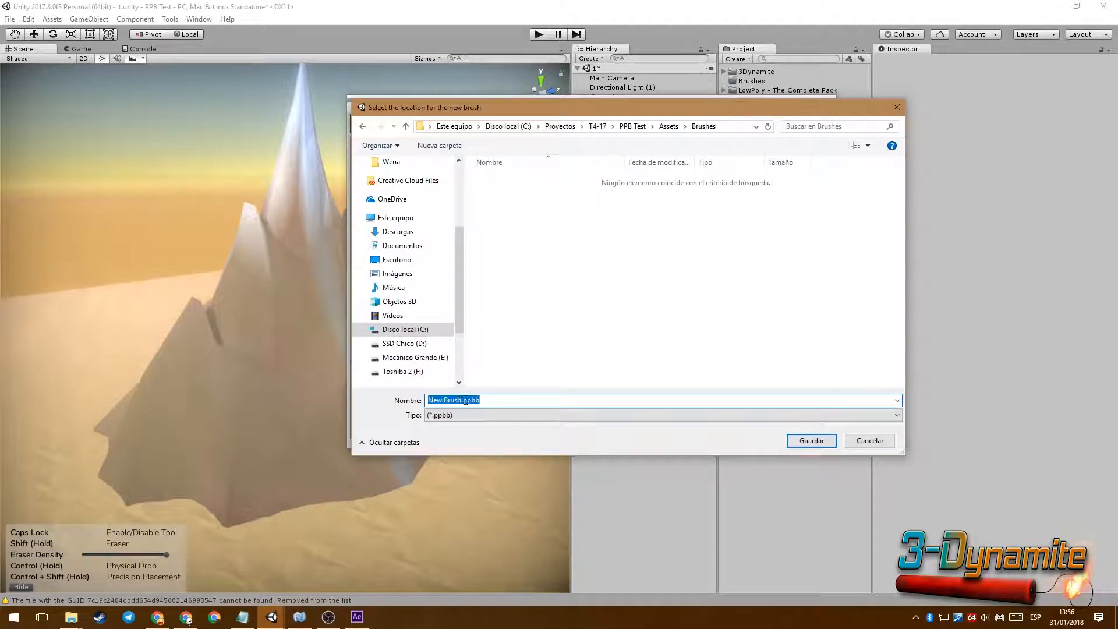
type("Example brush")
left_click(790, 438)
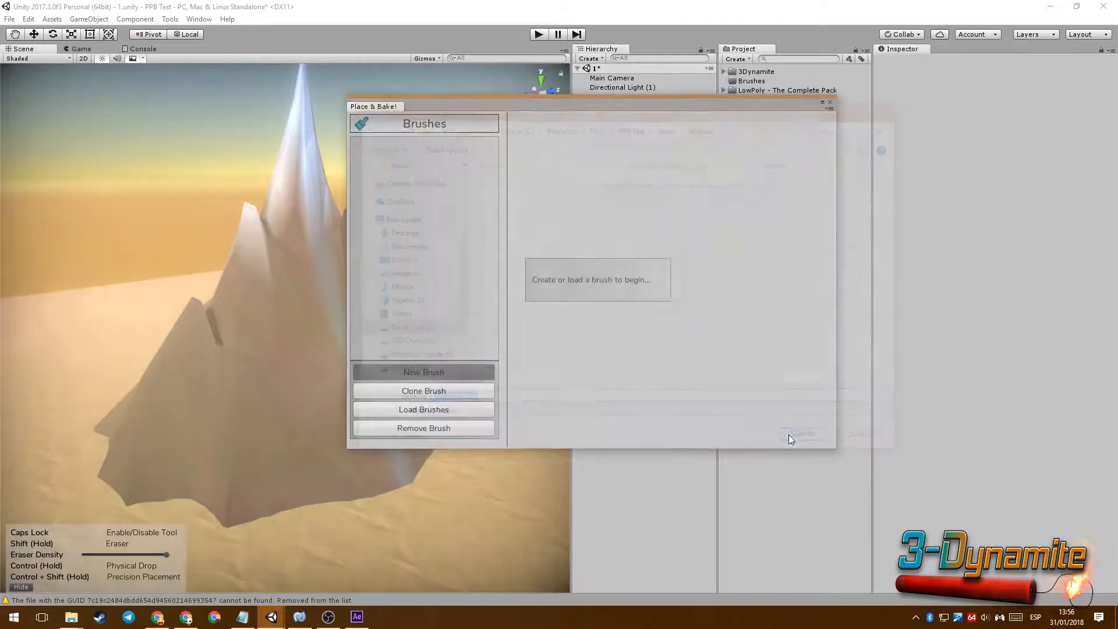
left_click_drag(710, 104, 496, 147)
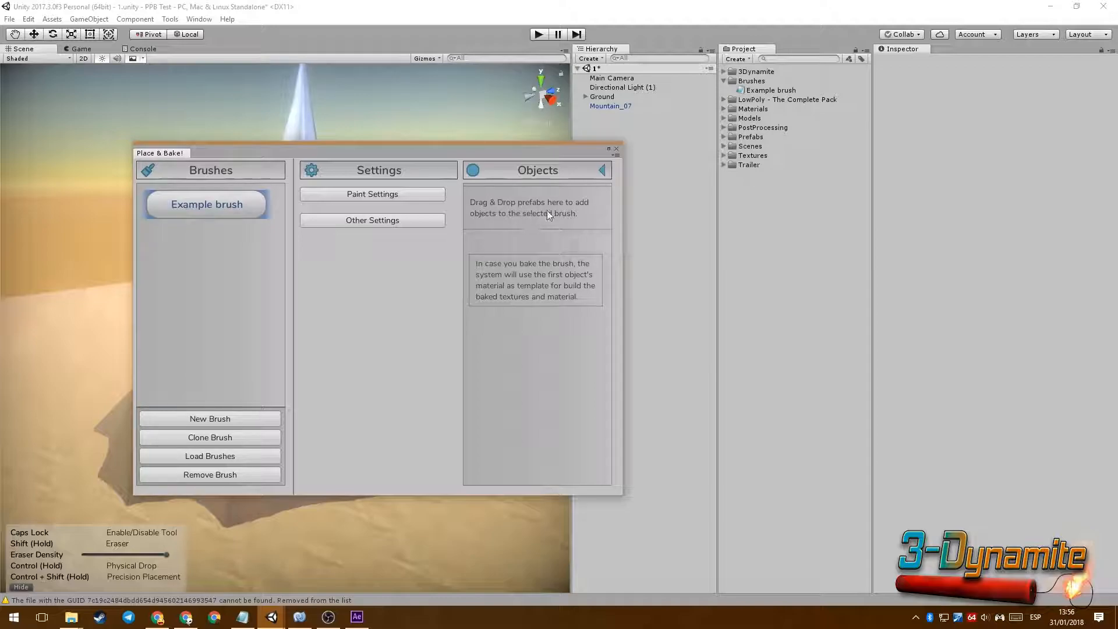
- Add the rock prefabs Rock4A, Rock5B, Rock6B and Rock6C to the Example brush
left_click(723, 137)
left_click(766, 156)
left_click(778, 183, "shift")
left_click_drag(773, 161, 562, 209)
left_click_drag(555, 152, 904, 78)
left_click_drag(962, 204, 958, 172)
- Paint patches of rocks on the sand in front of the mountain with the Example brush
mouse_move(391, 393)
right_mouse_down()
mouse_move(350, 221)
mouse_move(364, 354)
right_mouse_up()
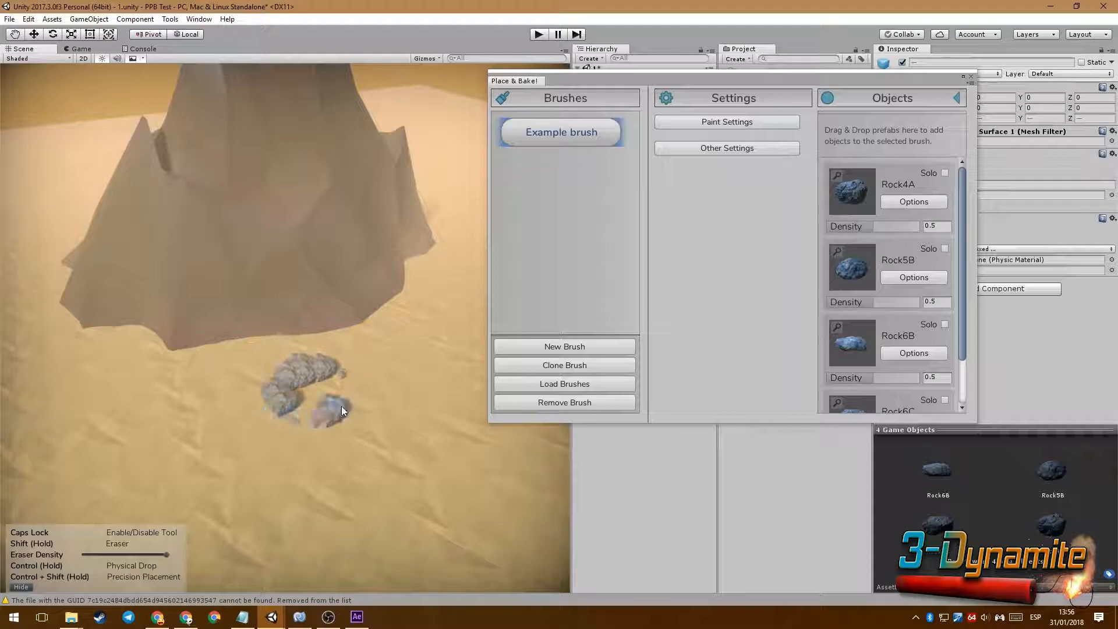
right_click_drag(397, 423, 326, 329)
mouse_move(326, 329)
left_mouse_down()
mouse_move(188, 409)
mouse_move(316, 414)
left_mouse_up()
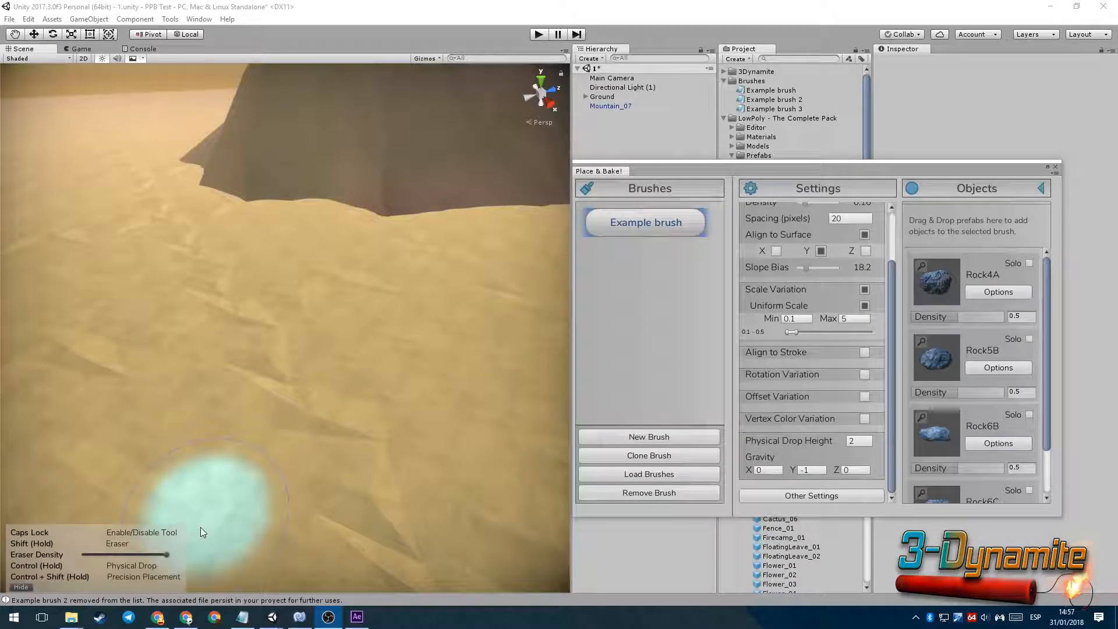
- Hide the scene's shortcut legend and show it again
left_click(144, 504)
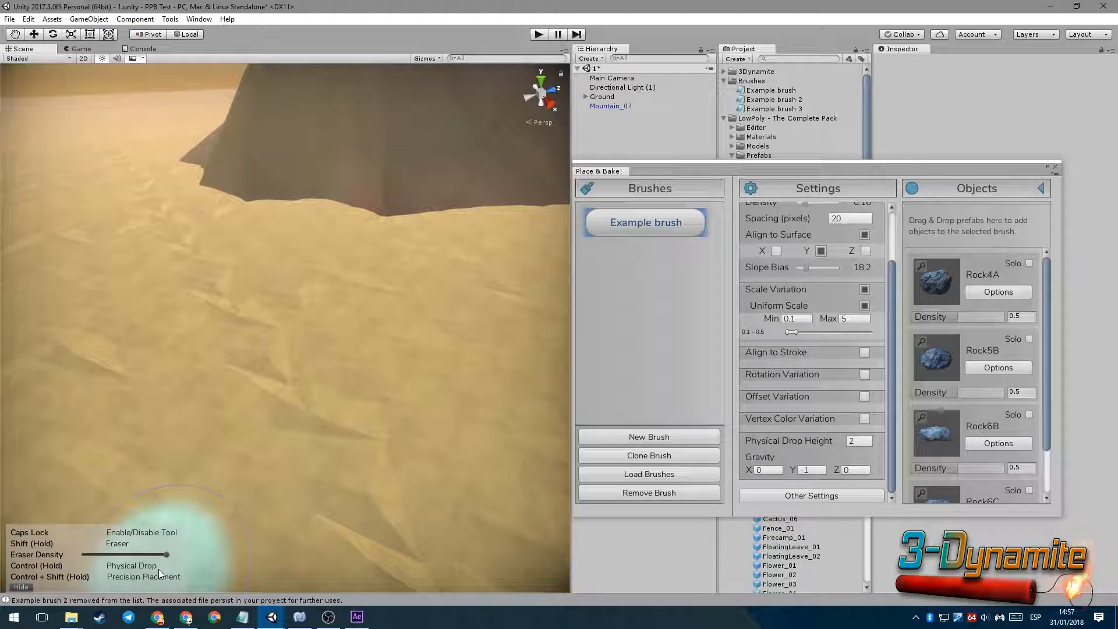
left_click(22, 586)
left_click(21, 587)
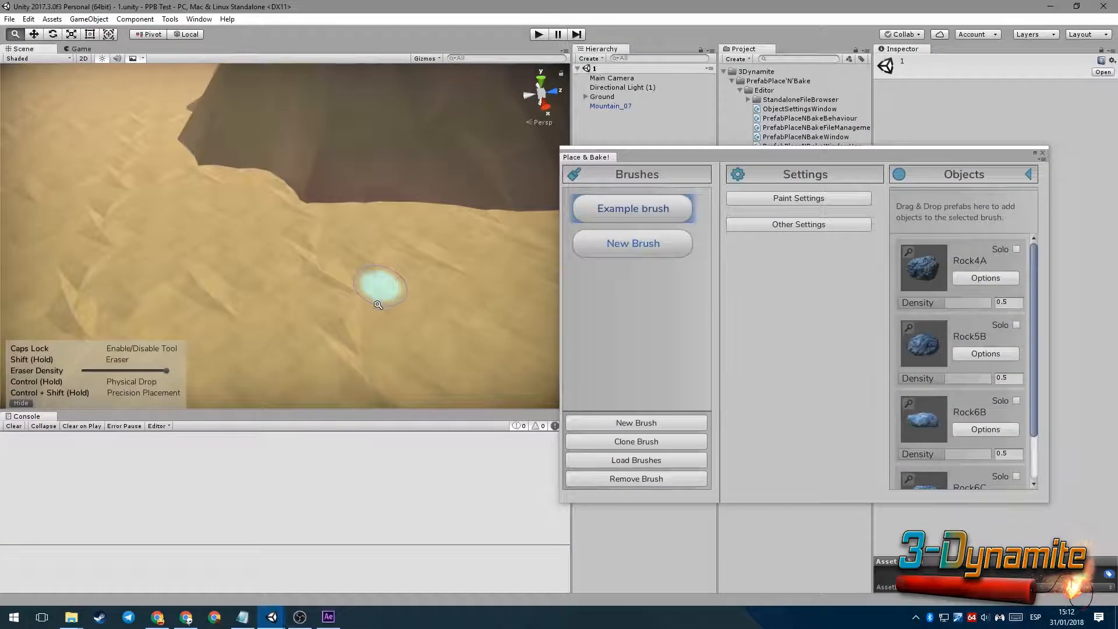
- Paint a strip of rocks across the sand near the mountain's base and erase part of it
left_click_drag(374, 287, 151, 256)
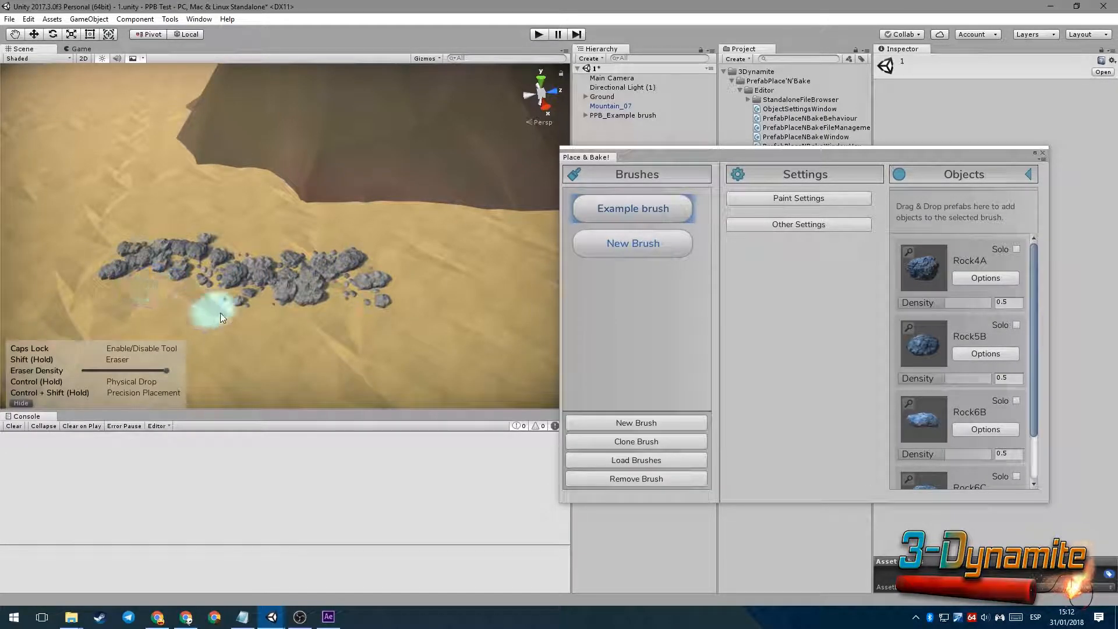
mouse_move(303, 332)
left_mouse_down("alt")
mouse_move(364, 312)
mouse_move(351, 303)
left_mouse_up("alt")
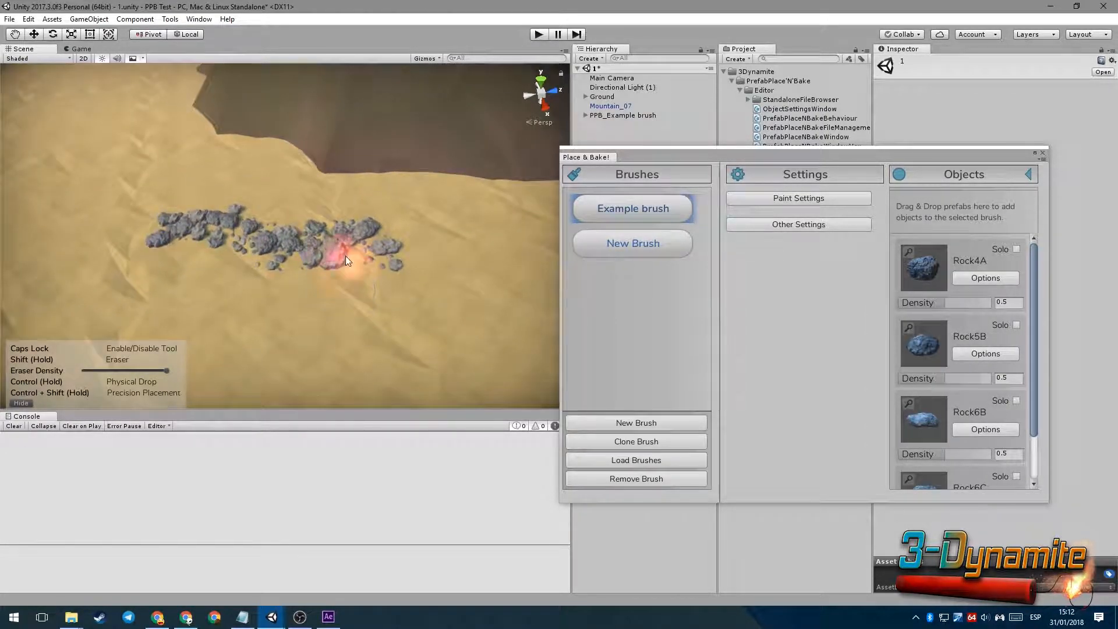
mouse_move(340, 208)
left_mouse_down("shift")
mouse_move(314, 268)
mouse_move(400, 228)
left_mouse_up("shift")
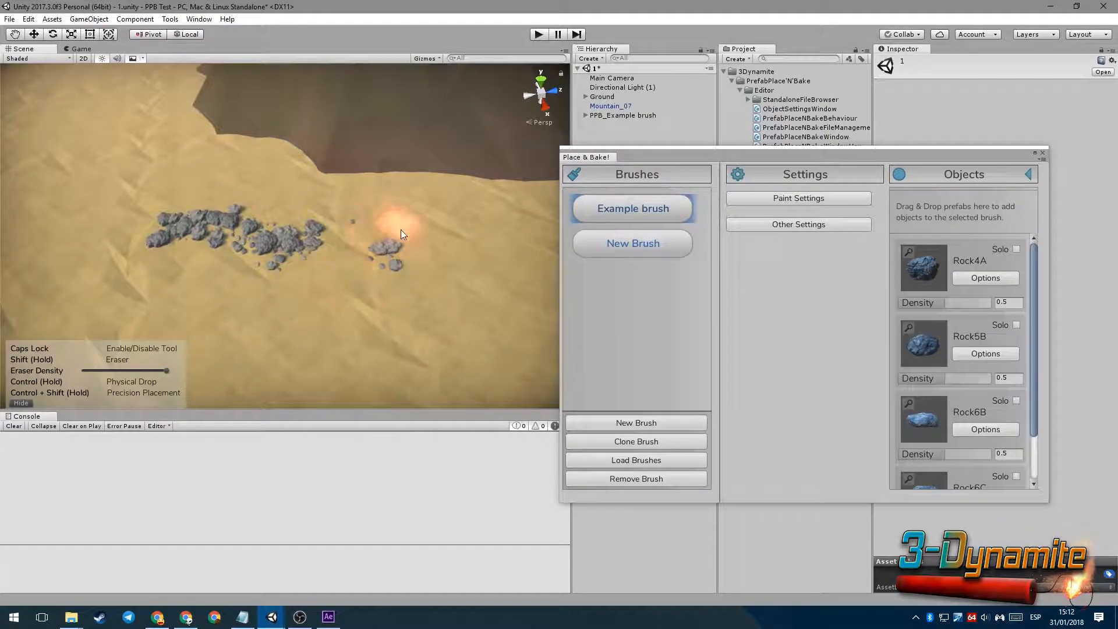
middle_click_drag(382, 315, 394, 331)
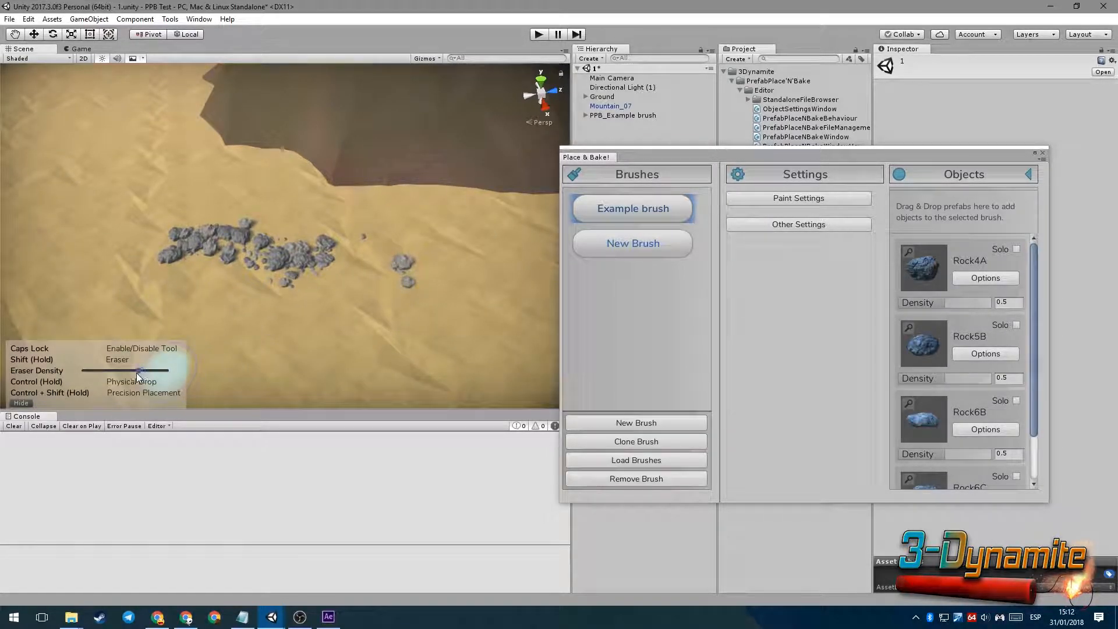
- Lower the eraser density to about half and thin out the remaining strip of rocks
left_click_drag(139, 370, 130, 370)
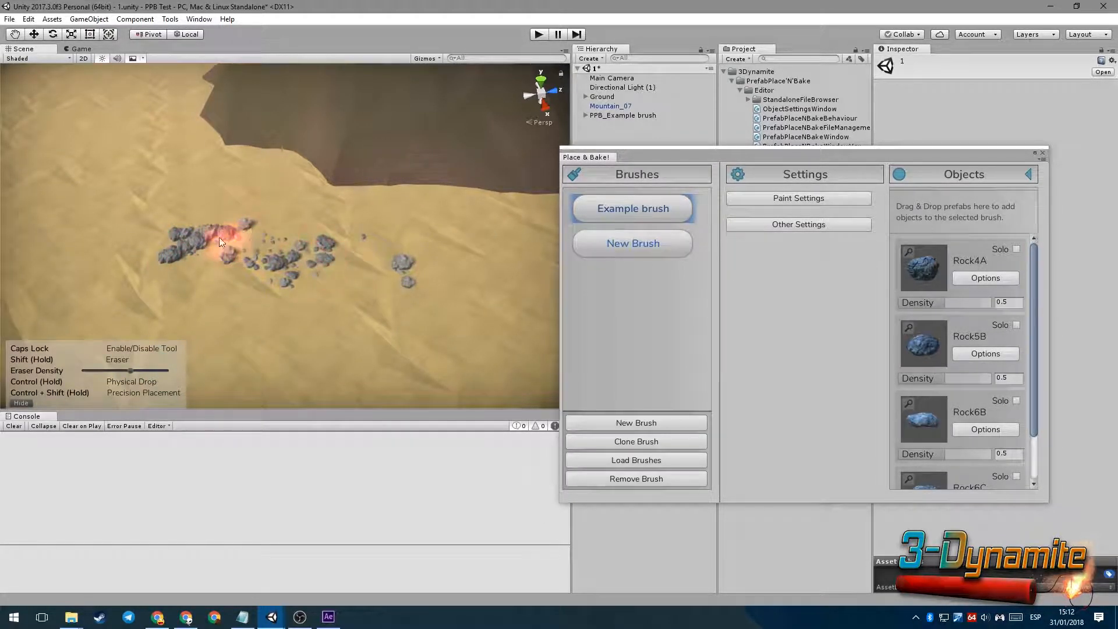
left_click_drag(169, 258, 314, 268, "shift")
- Drop rocks with the Physical Drop mode onto the empty sand beside the thinned strip
middle_click_drag(384, 333, 274, 292)
right_click_drag(337, 300, 382, 295)
middle_click_drag(382, 296, 315, 290)
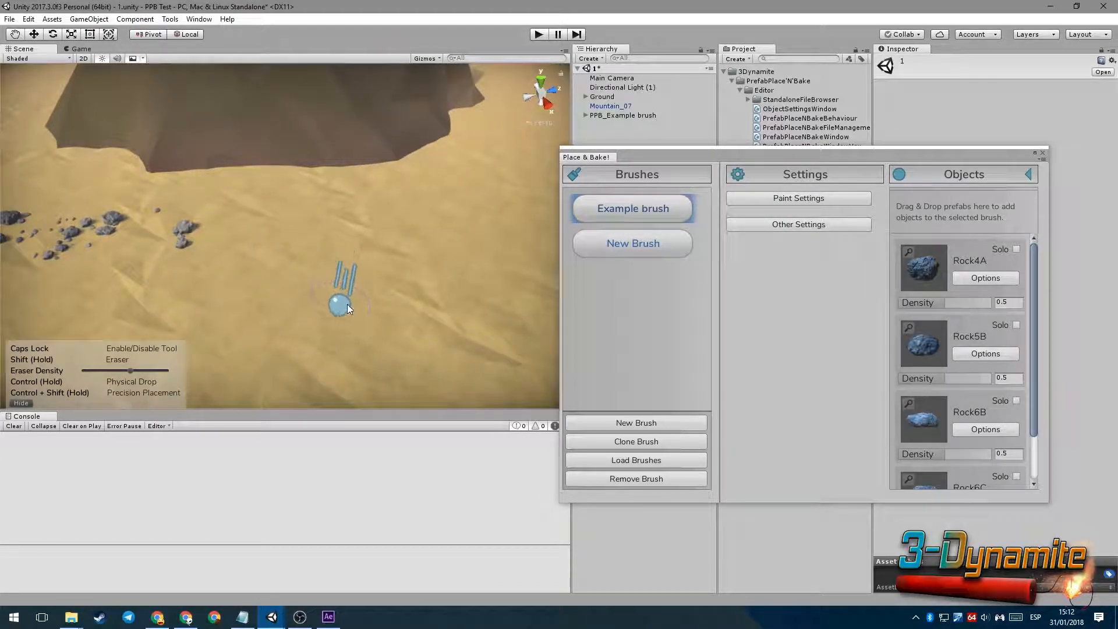
mouse_move(368, 289)
left_mouse_down("ctrl")
mouse_move(347, 263)
mouse_move(409, 305)
mouse_move(374, 305)
left_mouse_up("ctrl")
middle_click_drag(374, 305, 336, 308)
left_click_drag(289, 283, 361, 302, "ctrl")
right_click_drag(322, 320, 254, 290)
- Set the brush size to 0.62 in the paint settings and paint a small cluster of rocks
left_click(793, 222)
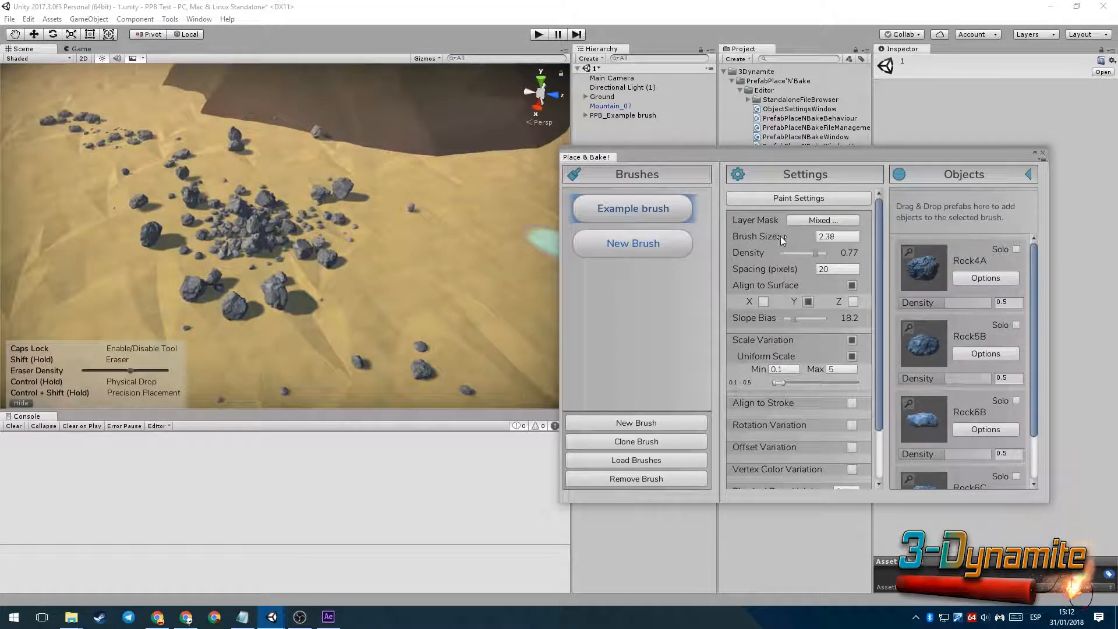
middle_click_drag(452, 292, 379, 272)
left_click_drag(778, 236, 759, 235)
left_click_drag(453, 251, 459, 250)
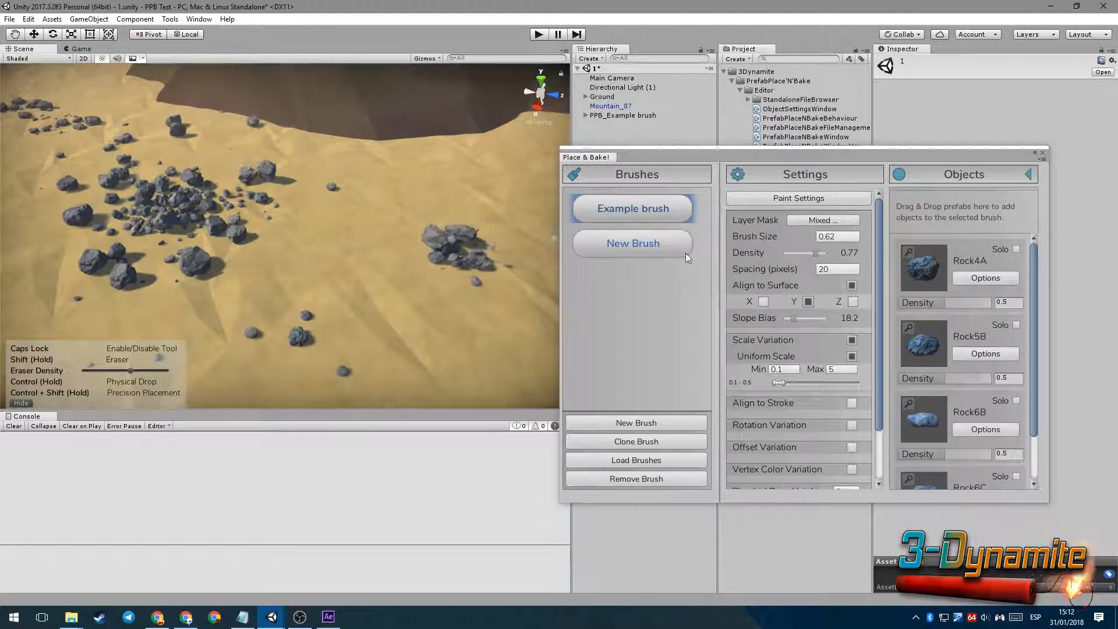
- Set the brush size to 2.16 and add a wider spread of rocks around the existing piles
left_click_drag(756, 236, 770, 238)
mouse_move(407, 272)
left_mouse_down()
mouse_move(419, 260)
mouse_move(473, 271)
mouse_move(318, 220)
mouse_move(305, 278)
mouse_move(291, 250)
mouse_move(299, 240)
mouse_move(315, 281)
mouse_move(400, 296)
mouse_move(404, 343)
mouse_move(387, 316)
mouse_move(380, 347)
left_mouse_up()
middle_click_drag(381, 347, 349, 327)
scroll(349, 327, "up", 3)
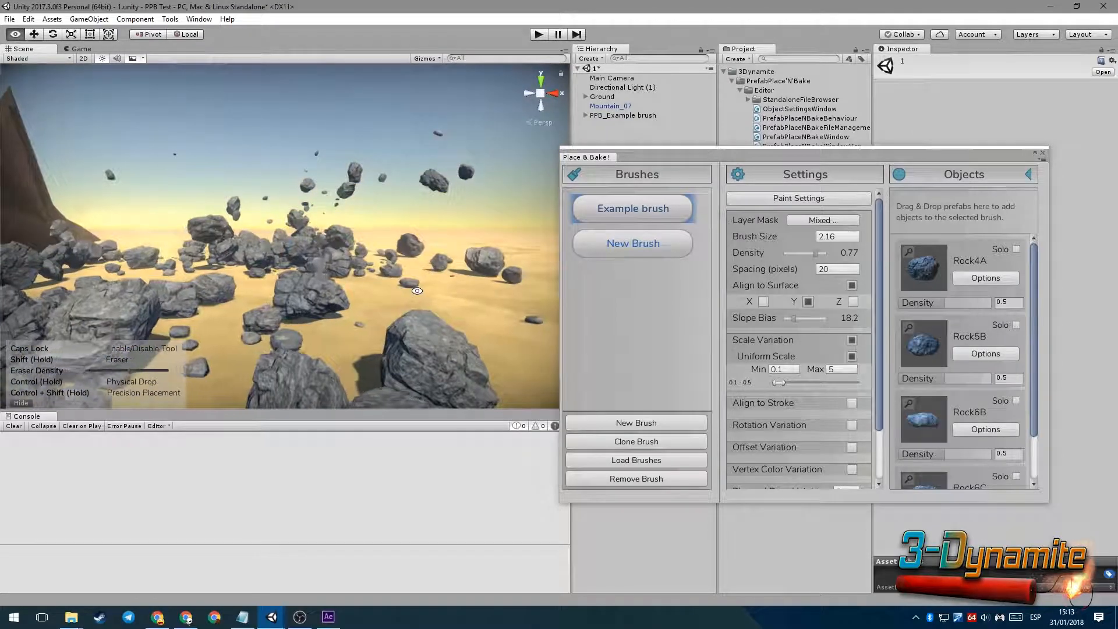
scroll(349, 326, "down", 2)
- Stack several large rocks on top of each other on open sand using Precision Placement with the Example brush
left_click(645, 214)
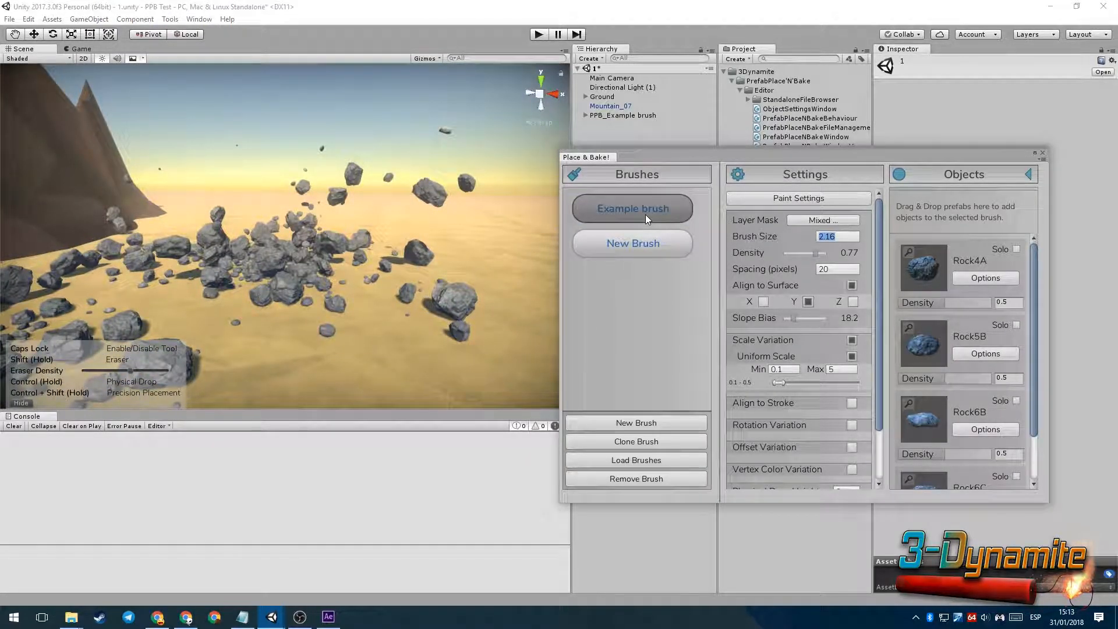
mouse_move(443, 290)
left_mouse_down("alt")
mouse_move(393, 267)
mouse_move(402, 256)
mouse_move(374, 286)
left_mouse_up("alt")
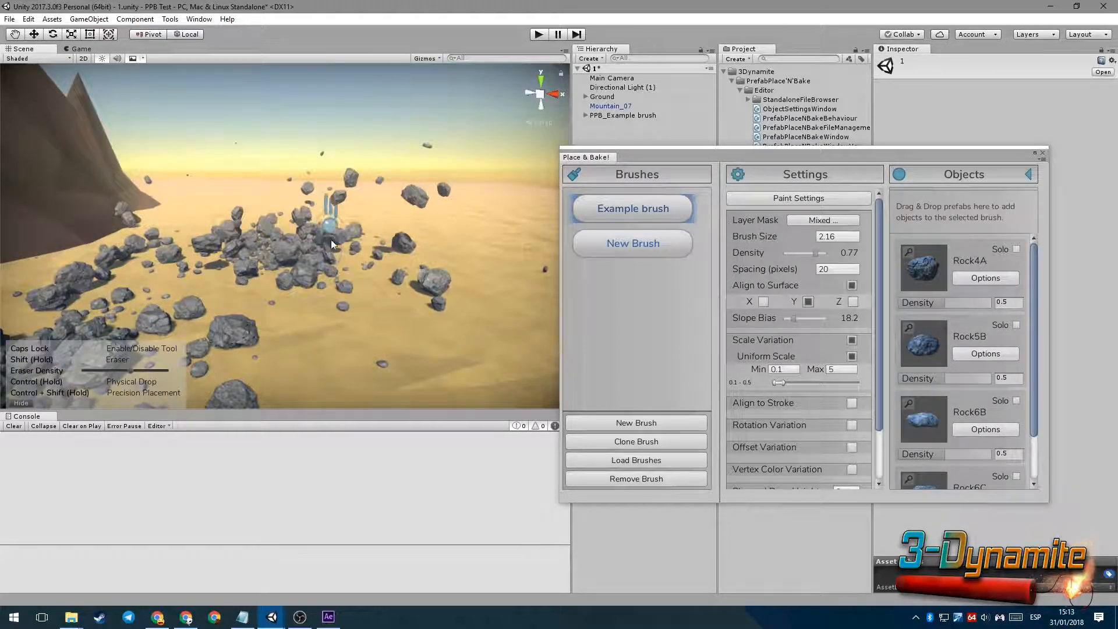
mouse_move(363, 293)
left_mouse_down("alt")
mouse_move(344, 282)
mouse_move(295, 349)
mouse_move(317, 323)
left_mouse_up("alt")
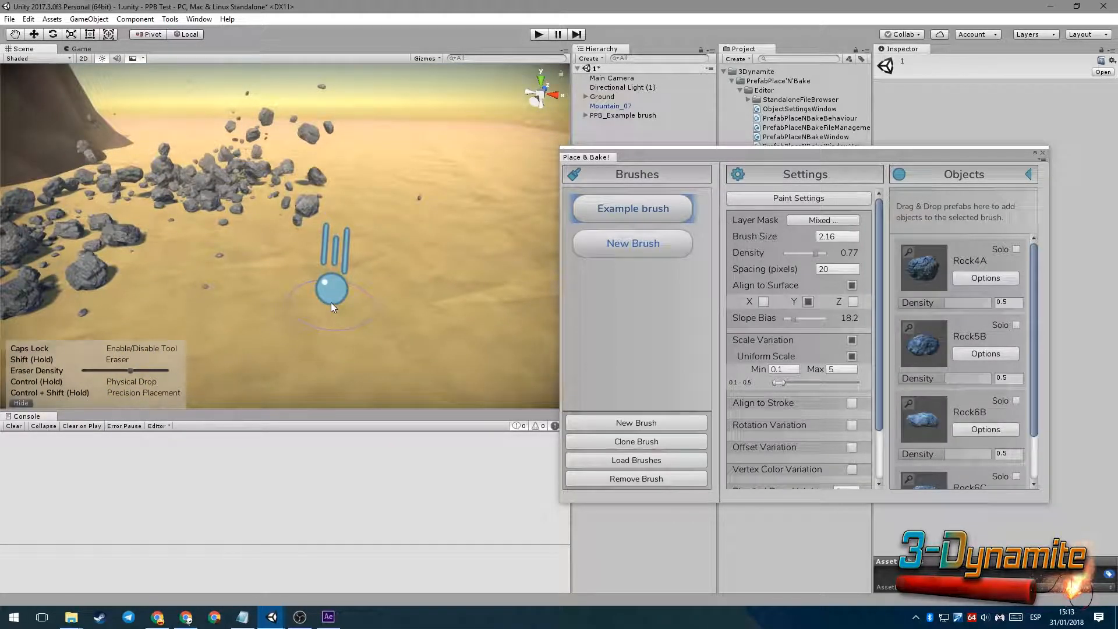
key("shift")
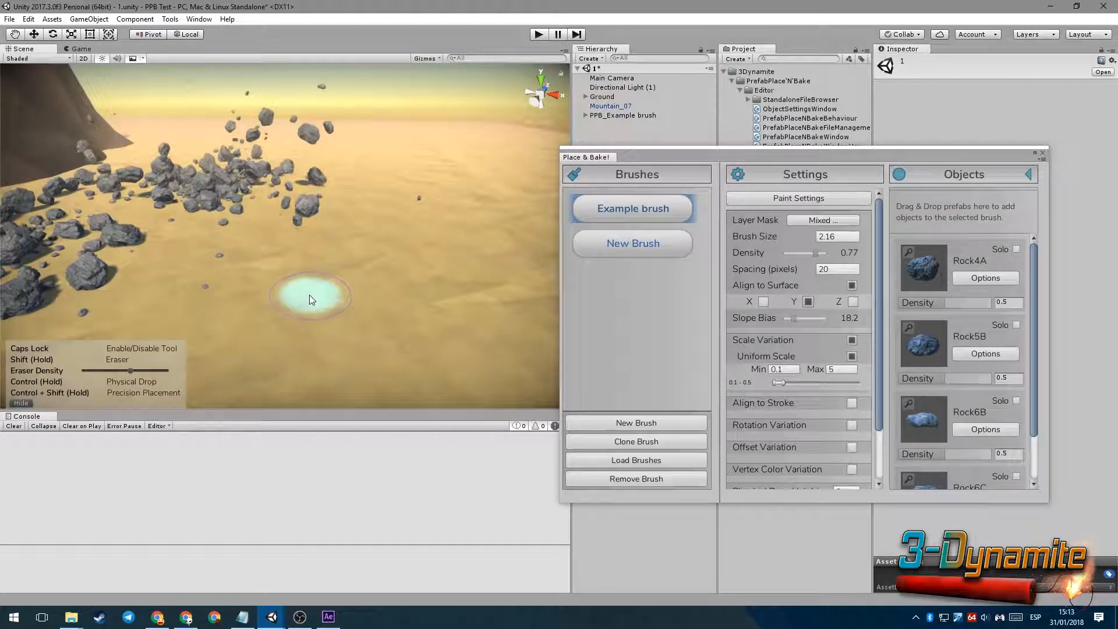
key("ctrl+shift")
left_click_drag(414, 309, 323, 284, "ctrl+shift")
left_click_drag(326, 323, 338, 298, "ctrl+shift")
left_click_drag(322, 230, 313, 202, "ctrl+shift")
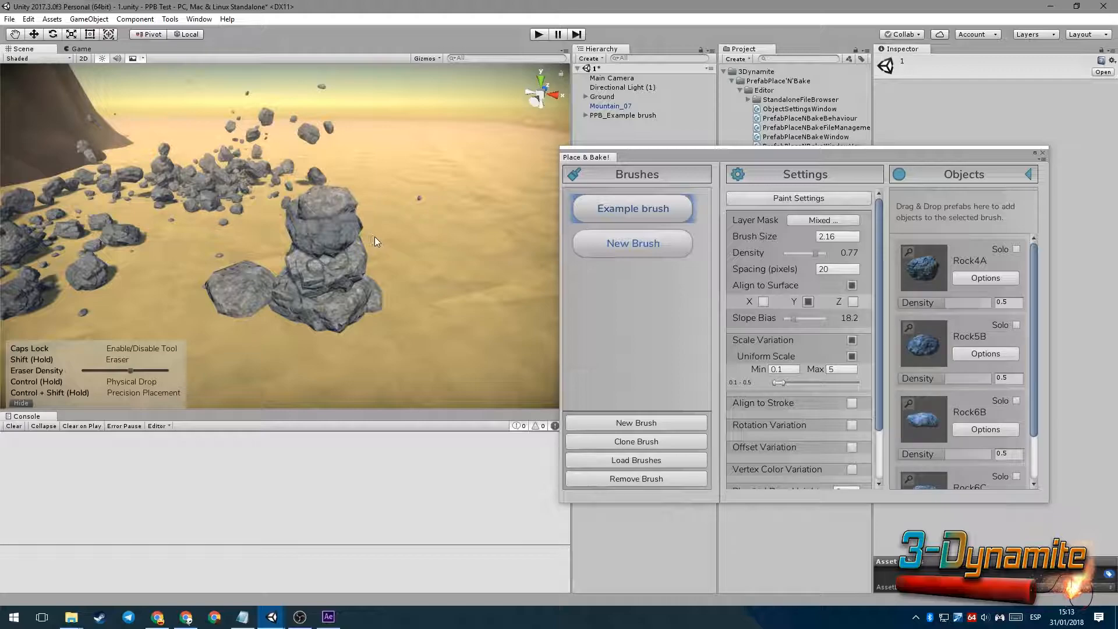
- Select individual rocks in the stacked tower and move them away from the stack
left_click_drag(406, 265, 296, 321, "alt")
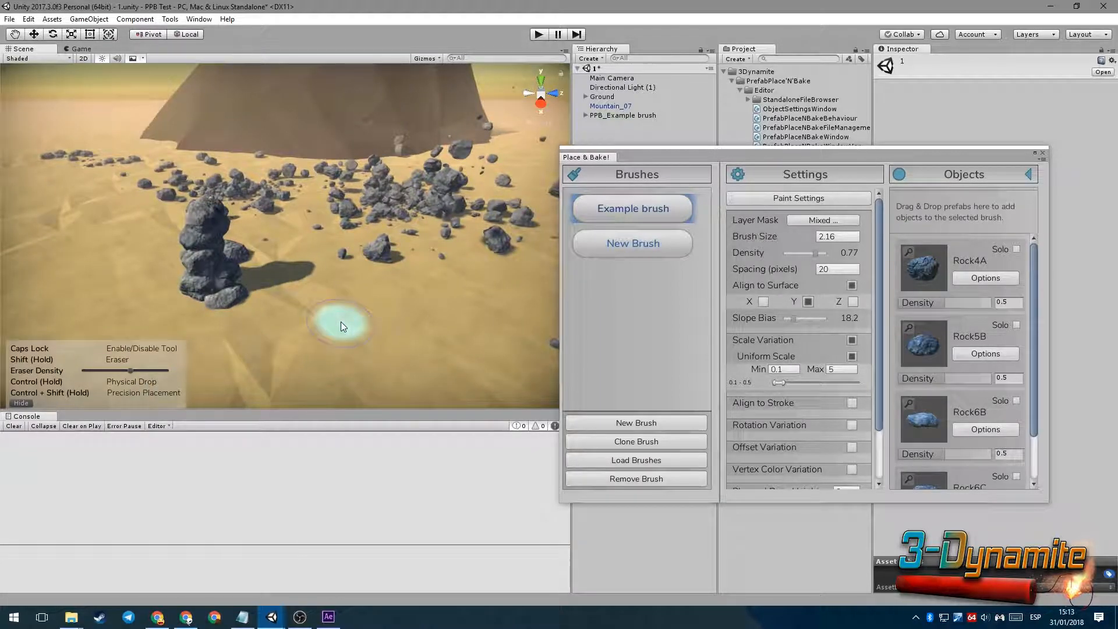
left_click_drag(309, 319, 296, 293, "alt")
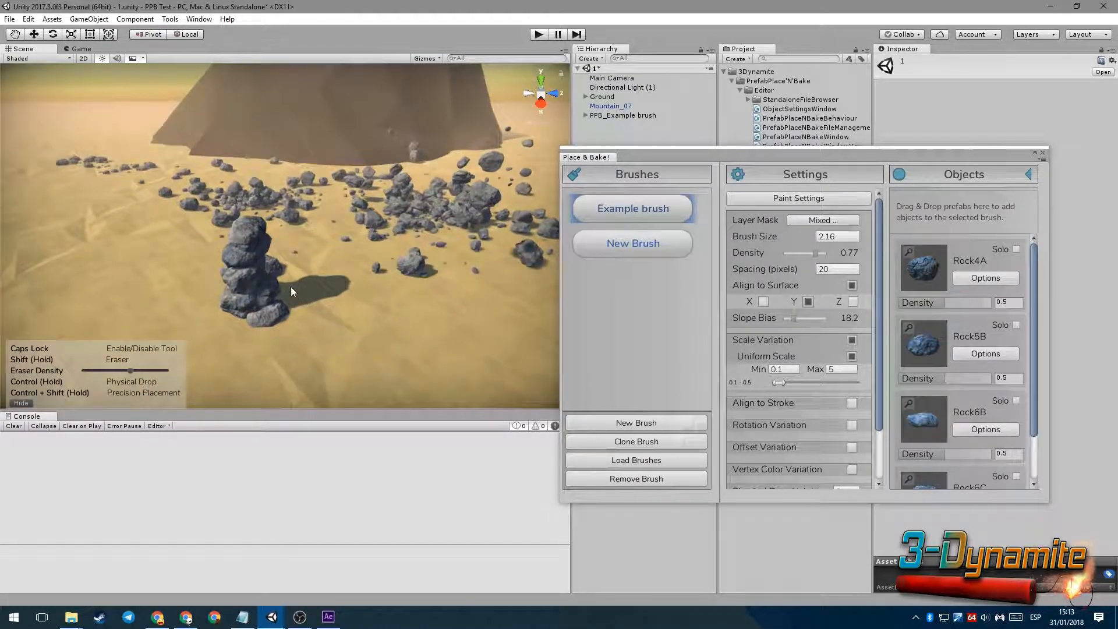
left_click(252, 261)
left_click_drag(248, 261, 295, 185)
left_click_drag(306, 228, 302, 189, "alt")
left_click(253, 276)
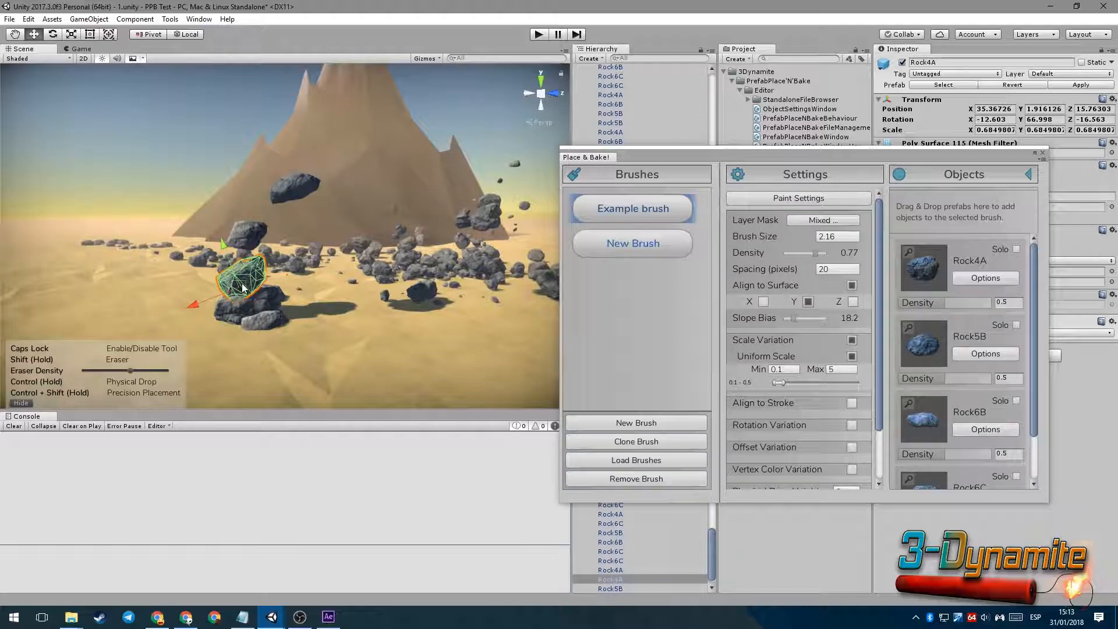
left_click_drag(243, 287, 167, 243)
mouse_move(262, 267)
left_mouse_down("alt")
mouse_move(338, 312)
mouse_move(350, 367)
left_mouse_up("alt")
left_click_drag(284, 284, 399, 347)
mouse_move(400, 283)
left_mouse_down()
mouse_move(471, 336)
mouse_move(415, 316)
mouse_move(416, 341)
left_mouse_up()
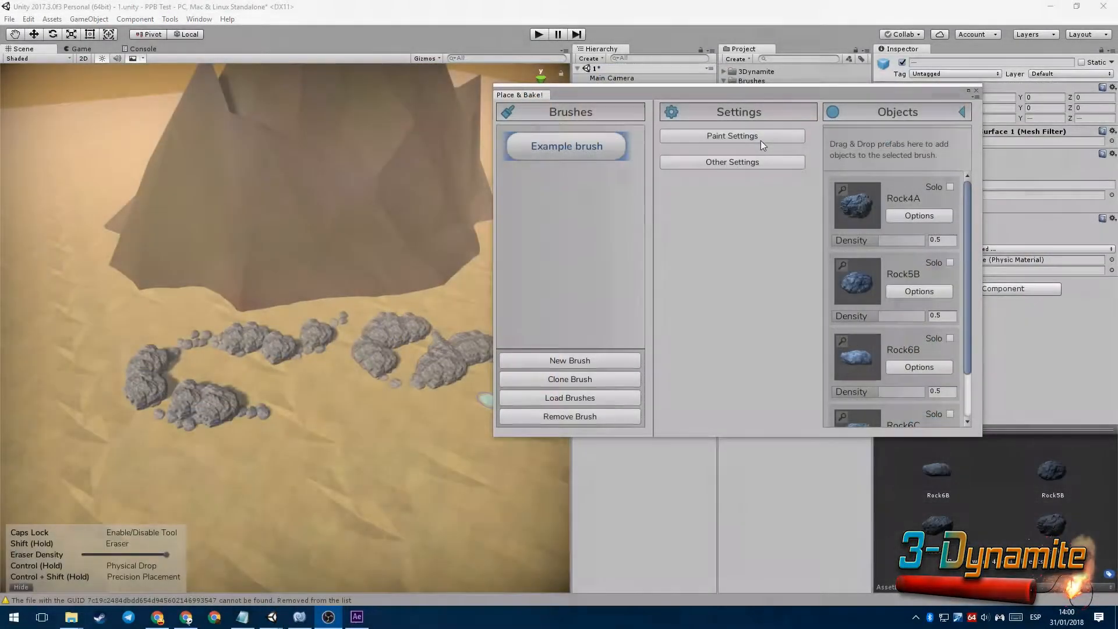
- Expand the Example brush's paint settings and review the Layer Mask options
left_click(760, 140)
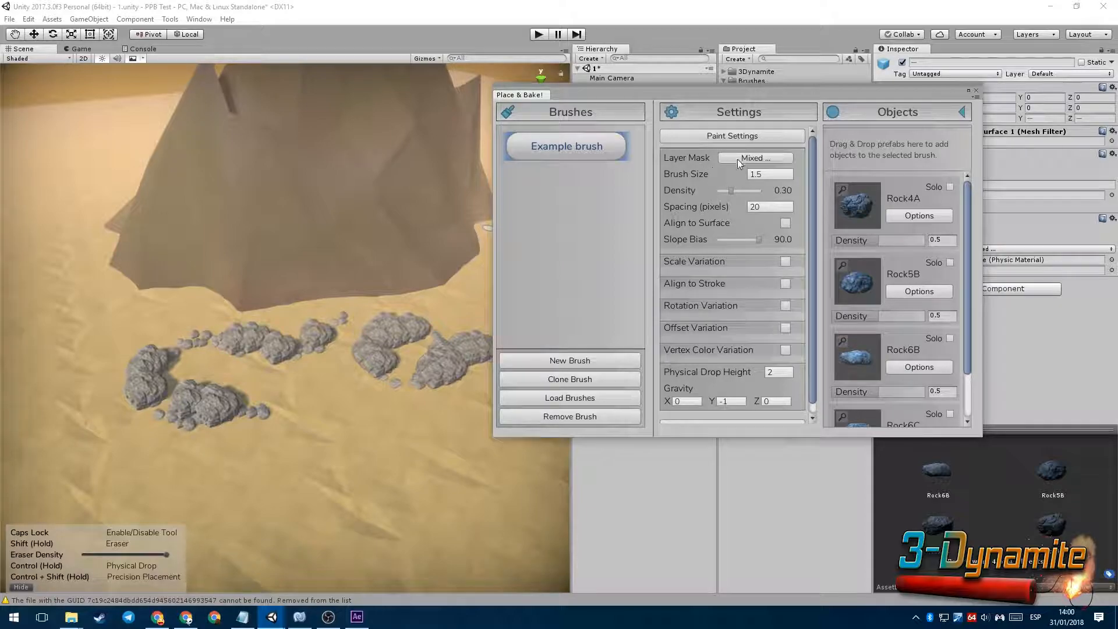
left_click(740, 158)
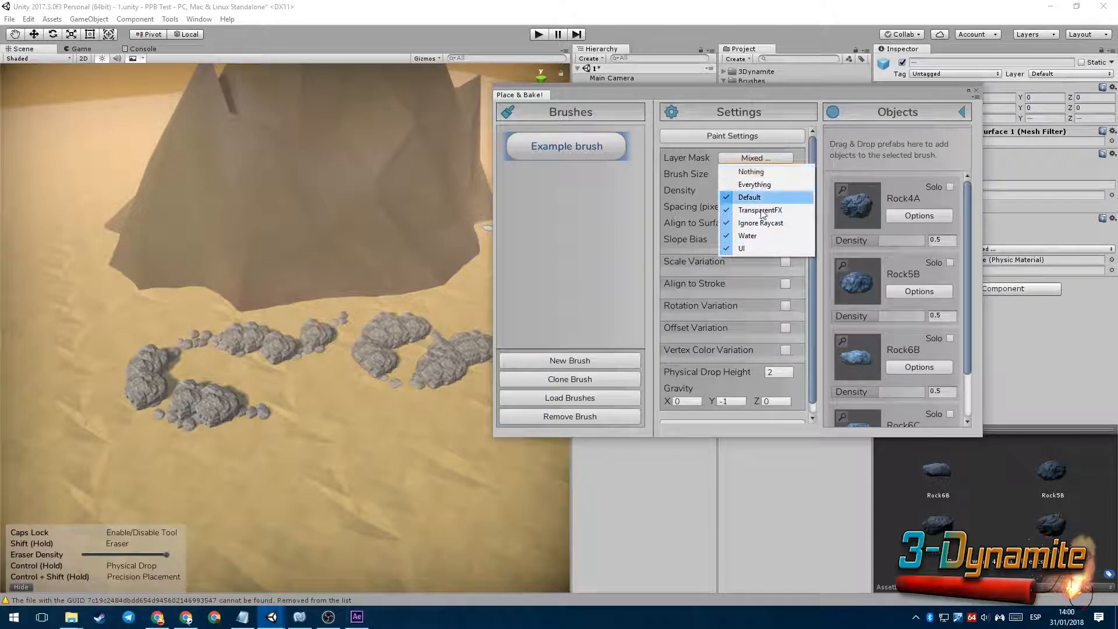
left_click(766, 156)
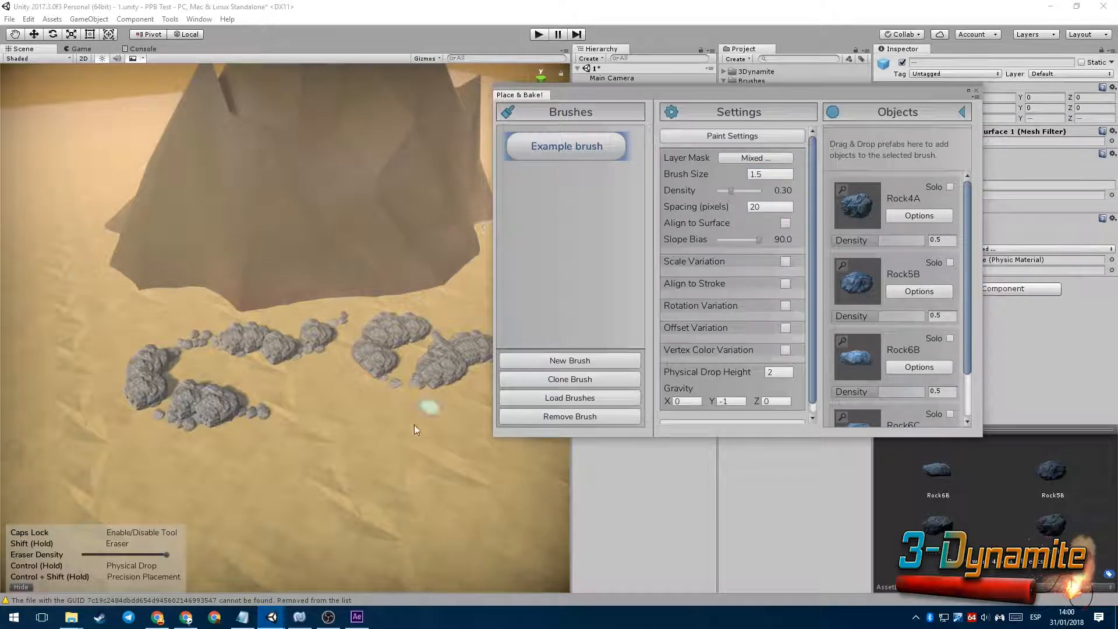
- Set the brush size to 8.68 and paint one large patch of rocks on the sand
middle_click_drag(388, 495, 393, 422)
left_click_drag(685, 176, 822, 181)
left_click(319, 455)
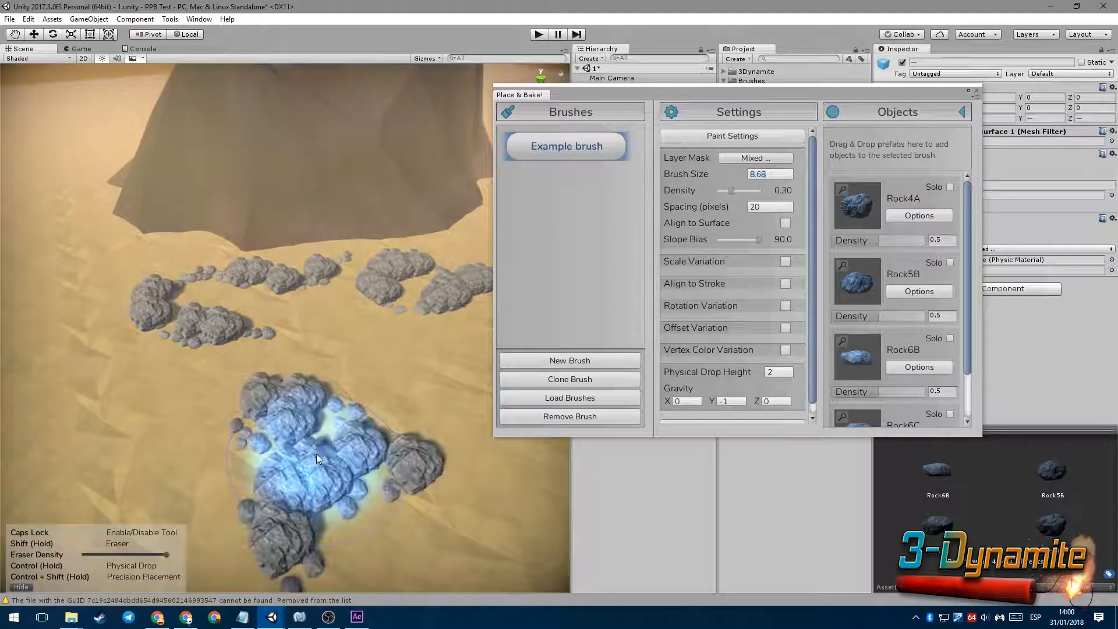
- Set the brush size to 6.68 and the density to 0.06, and paint a sparse stroke of rocks
middle_click_drag(294, 452, 379, 428)
mouse_move(713, 176)
left_mouse_down()
mouse_move(696, 184)
mouse_move(721, 192)
left_mouse_up()
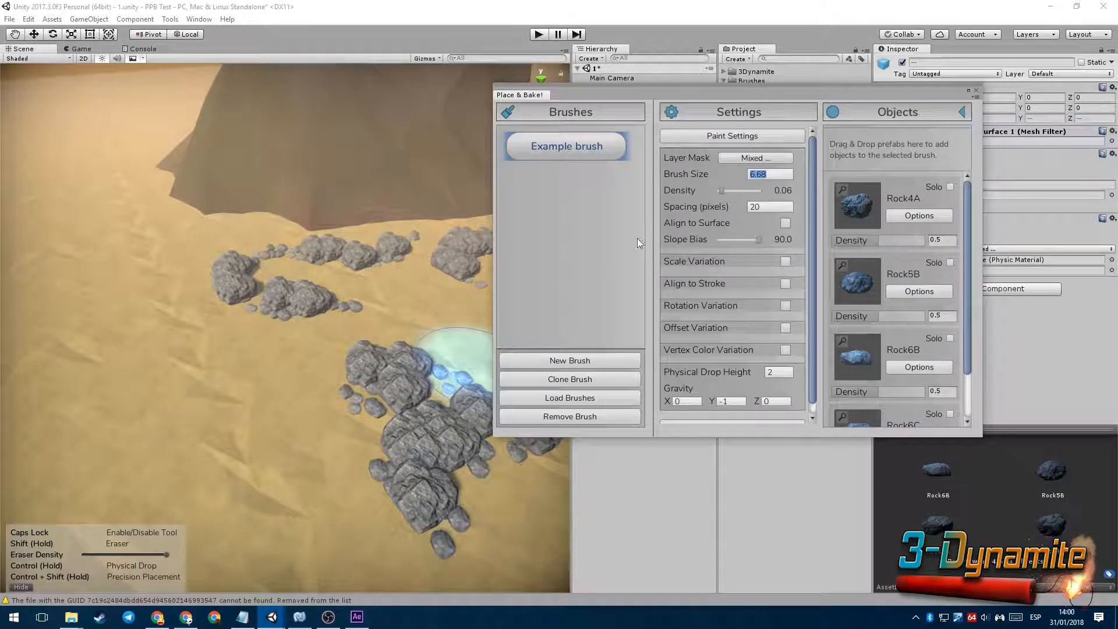
middle_click_drag(306, 399, 368, 372)
mouse_move(356, 323)
left_mouse_down()
mouse_move(222, 417)
mouse_move(257, 382)
mouse_move(125, 254)
left_mouse_up()
- Set the brush density to 0.33 and paint a dense cluster of rocks on the sand
left_click_drag(724, 191, 731, 193)
middle_click_drag(299, 402, 382, 319)
left_click_drag(338, 358, 298, 422)
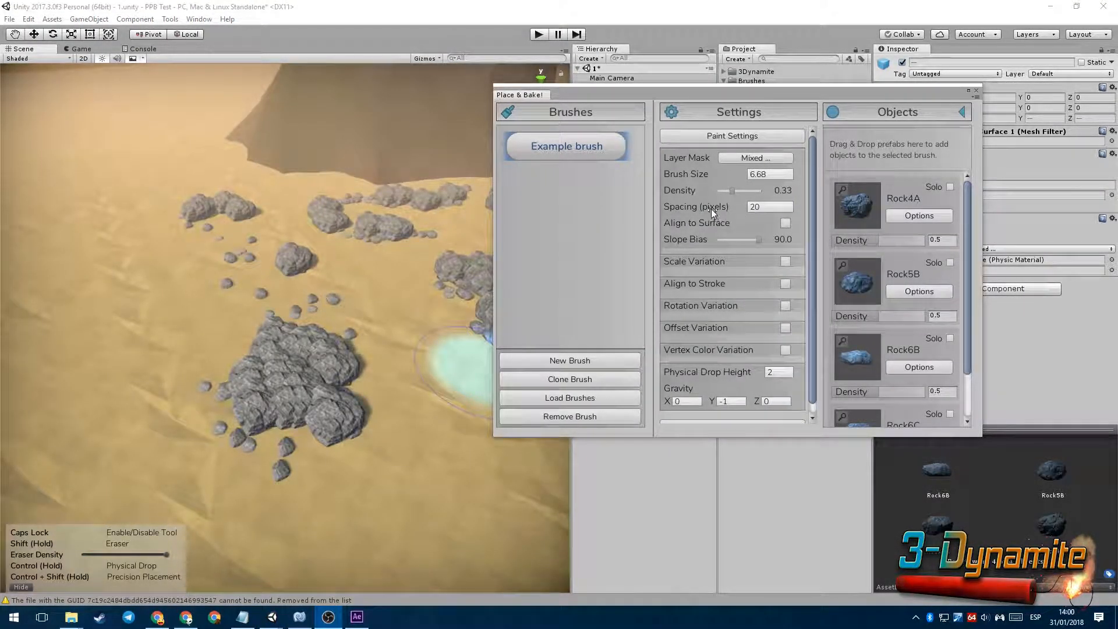
- Set the spacing to 40 pixels and paint a horizontal strip of rocks on empty sand
left_click_drag(697, 206, 712, 208)
middle_click_drag(240, 310, 308, 326)
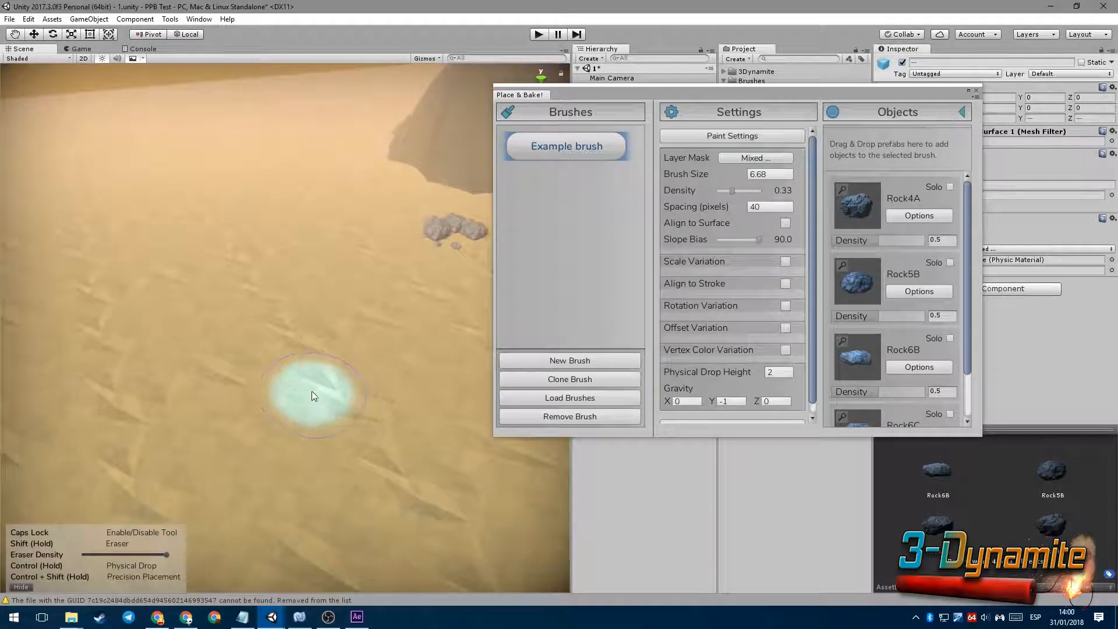
left_click_drag(424, 362, 247, 365)
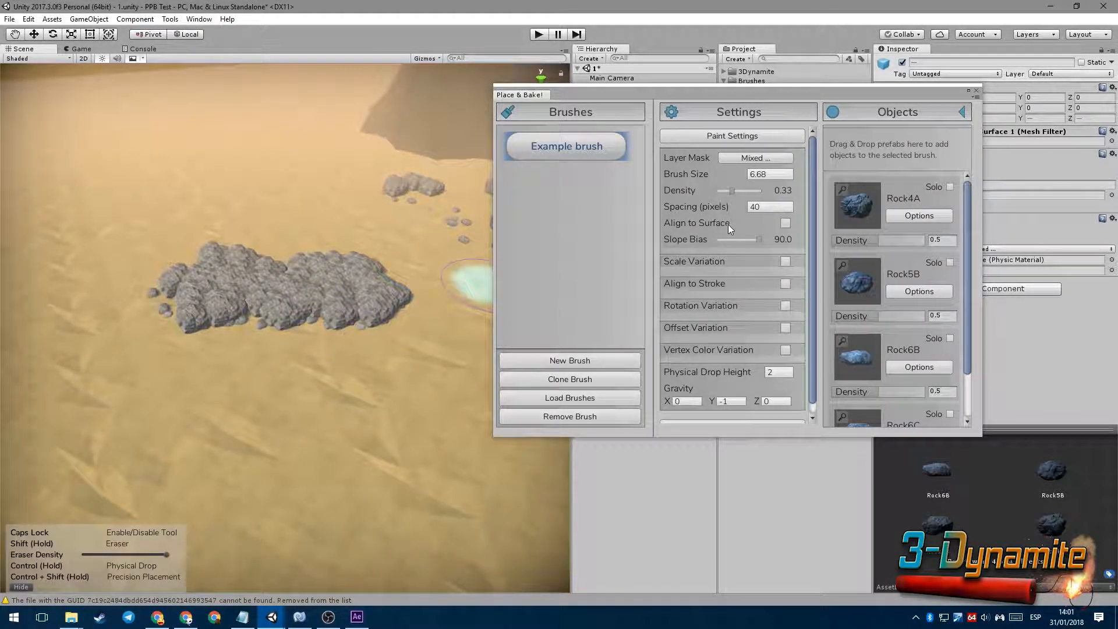
- Increase the brush spacing further and paint a longer stroke of rocks in front of the previous strip
left_click_drag(702, 206, 756, 207)
mouse_move(401, 403)
left_mouse_down()
mouse_move(187, 417)
mouse_move(66, 374)
left_mouse_up()
- Set the spacing to 212 pixels and paint strokes of widely separated rock clusters
left_click_drag(738, 208, 746, 208)
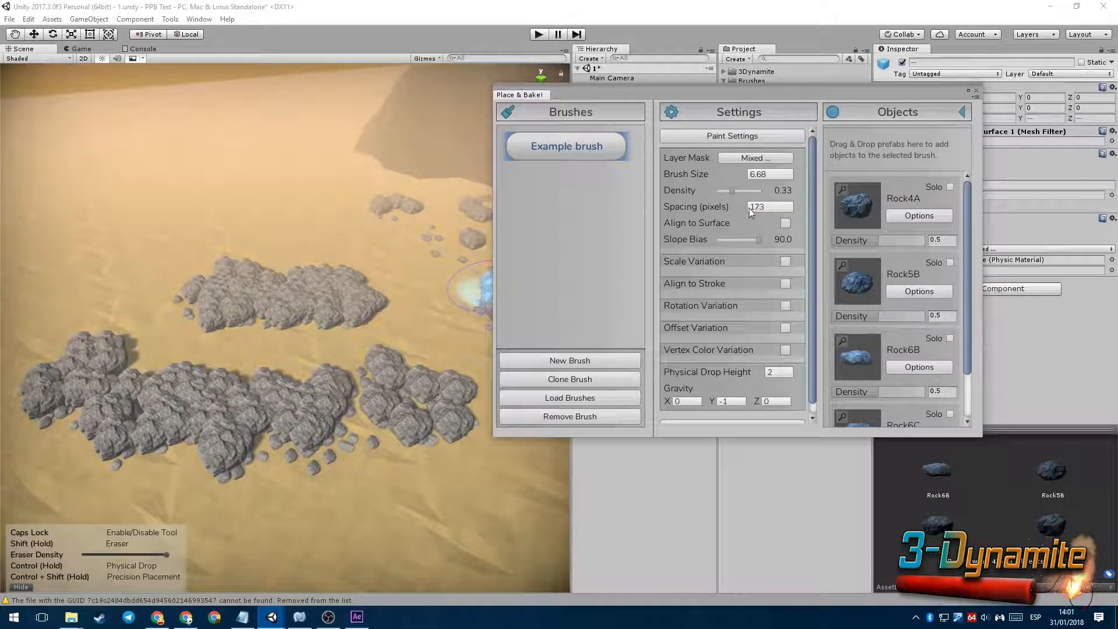
key("Down")
left_click_drag(449, 371, 89, 374)
scroll(90, 375, "down", 3)
middle_click_drag(93, 372, 265, 449)
left_click_drag(54, 354, 90, 347)
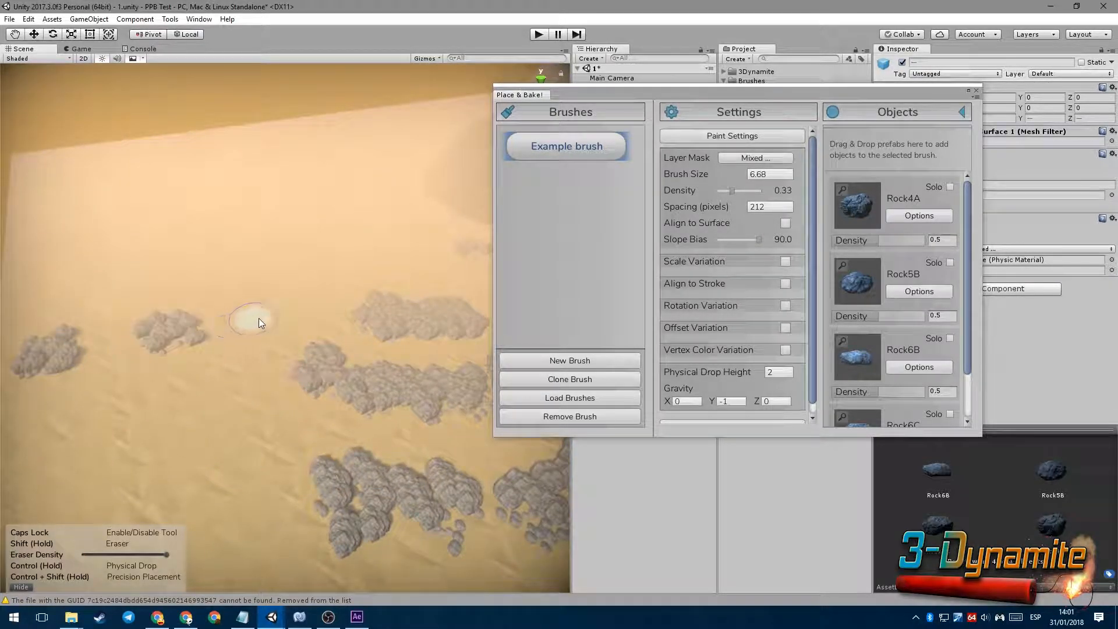
- Enable Align to Surface for the rock brush and paint rocks on the steep mountain face
mouse_move(412, 386)
middle_mouse_down()
mouse_move(351, 375)
mouse_move(404, 379)
middle_mouse_up()
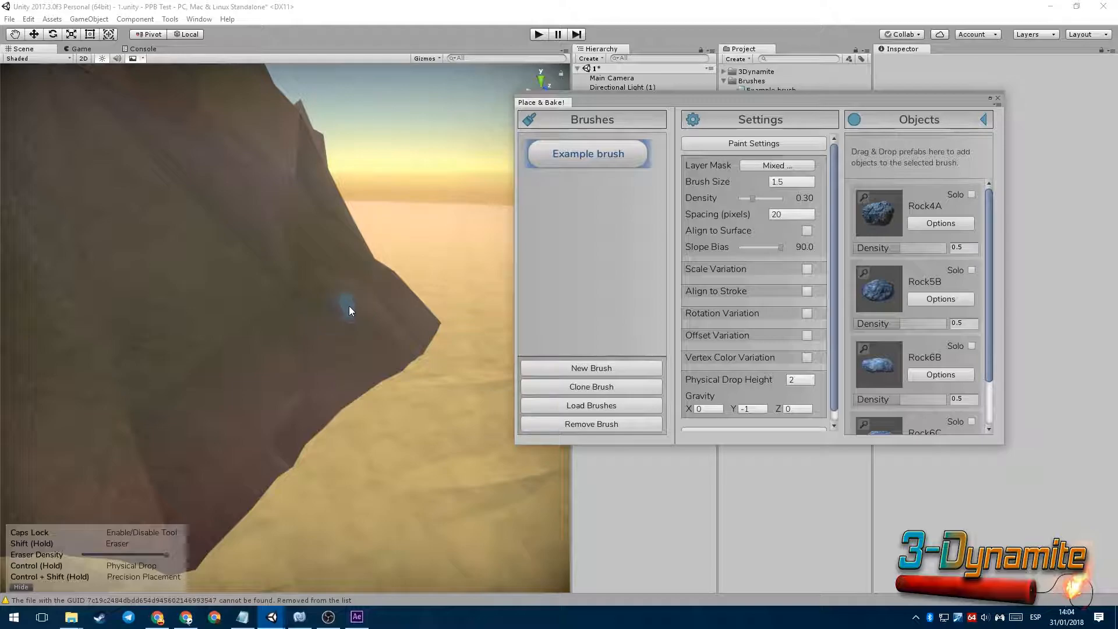
left_click(807, 231)
left_click(178, 307)
mouse_move(305, 326)
left_mouse_down("alt")
mouse_move(456, 299)
mouse_move(486, 273)
mouse_move(480, 265)
mouse_move(460, 280)
mouse_move(459, 415)
mouse_move(426, 521)
mouse_move(471, 350)
mouse_move(326, 337)
mouse_move(236, 313)
mouse_move(299, 369)
mouse_move(454, 434)
mouse_move(131, 429)
mouse_move(236, 408)
left_mouse_up("alt")
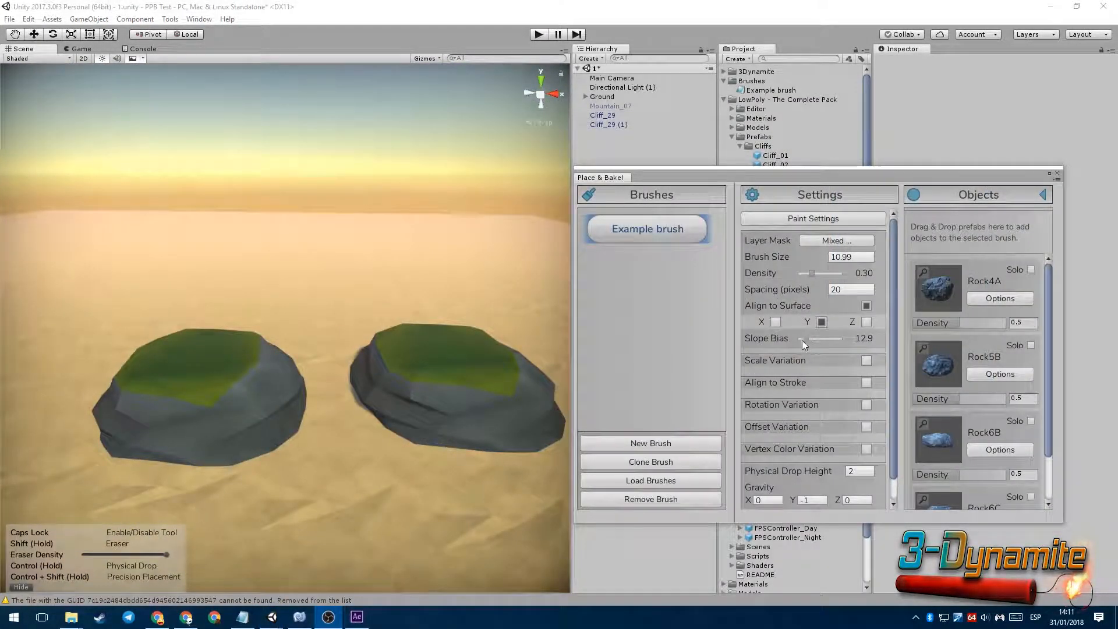
- Set the slope bias to 90.0 and paint rocks over one of the two grassy cliffs
left_click_drag(801, 340, 805, 342)
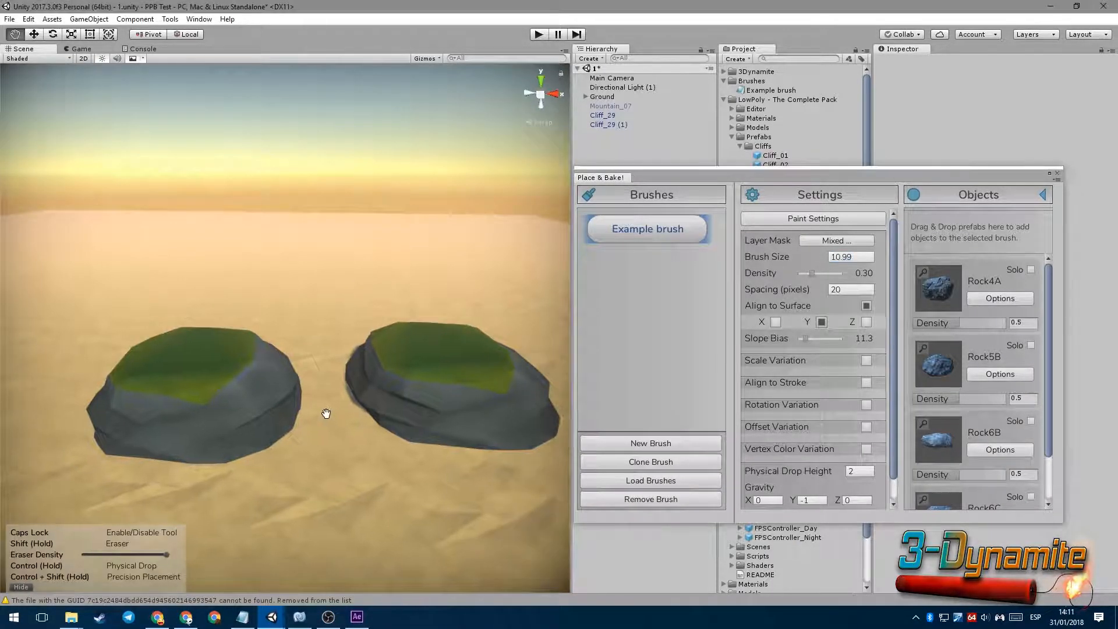
mouse_move(327, 400)
left_mouse_down("alt")
mouse_move(621, 321)
mouse_move(878, 340)
left_mouse_up("alt")
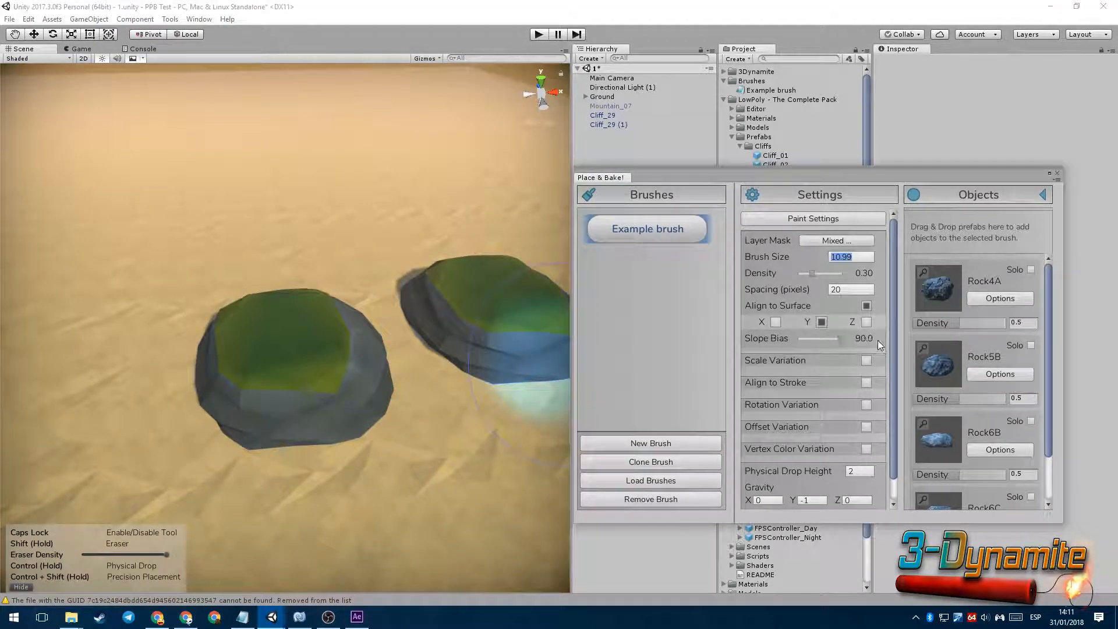
left_click(293, 337)
left_click_drag(285, 348, 291, 303, "alt")
- Set the slope bias to 18.2 and paint rocks onto the other grassy cliff
left_click_drag(836, 341, 807, 344)
middle_click_drag(466, 368, 355, 414)
left_click(380, 369)
left_click_drag(391, 373, 439, 339, "alt")
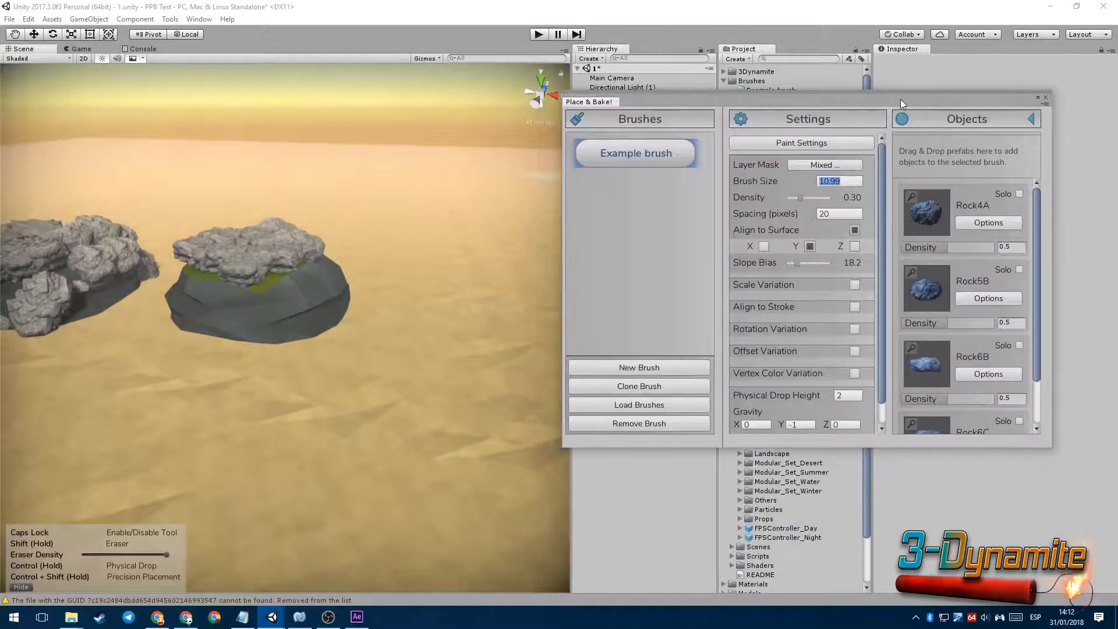
- Enable scale variation, lower the brush density to 0.16 and try out a rock stroke on the sand
left_click(855, 285)
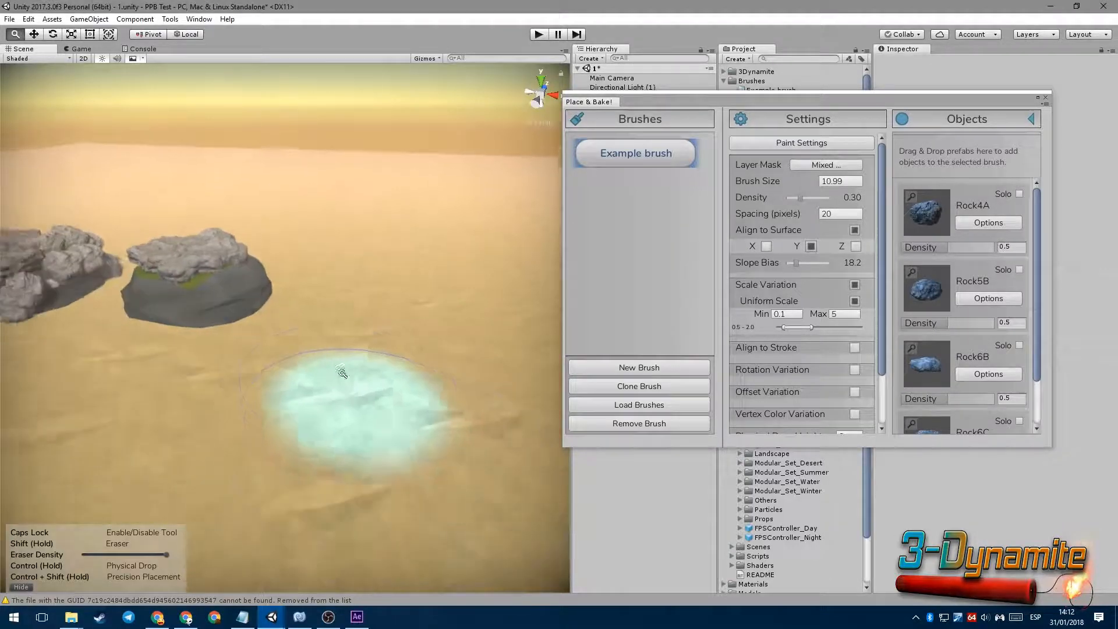
mouse_move(795, 198)
left_mouse_down()
mouse_move(779, 182)
mouse_move(742, 184)
left_mouse_up()
left_click_drag(463, 367, 142, 377)
key("ctrl+z")
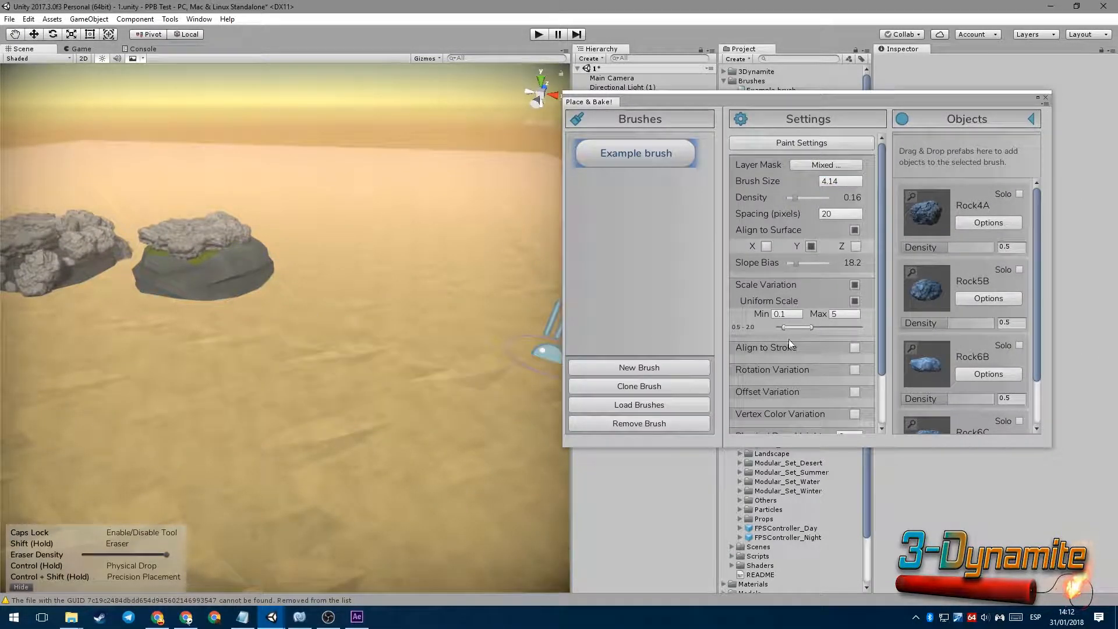
- Adjust the scale variation range and paint two long strips of variously sized rocks across the sand
left_click_drag(801, 328, 783, 327)
left_click_drag(416, 345, 474, 417, "alt")
scroll(473, 402, "down", 2)
mouse_move(457, 360)
left_mouse_down()
mouse_move(289, 385)
mouse_move(190, 449)
left_mouse_up()
scroll(195, 451, "up", 2)
mouse_move(215, 536)
middle_mouse_down()
mouse_move(300, 434)
mouse_move(215, 449)
middle_mouse_up()
left_click_drag(213, 449, 502, 371)
left_click_drag(460, 443, 448, 449)
right_click_drag(468, 512, 480, 506)
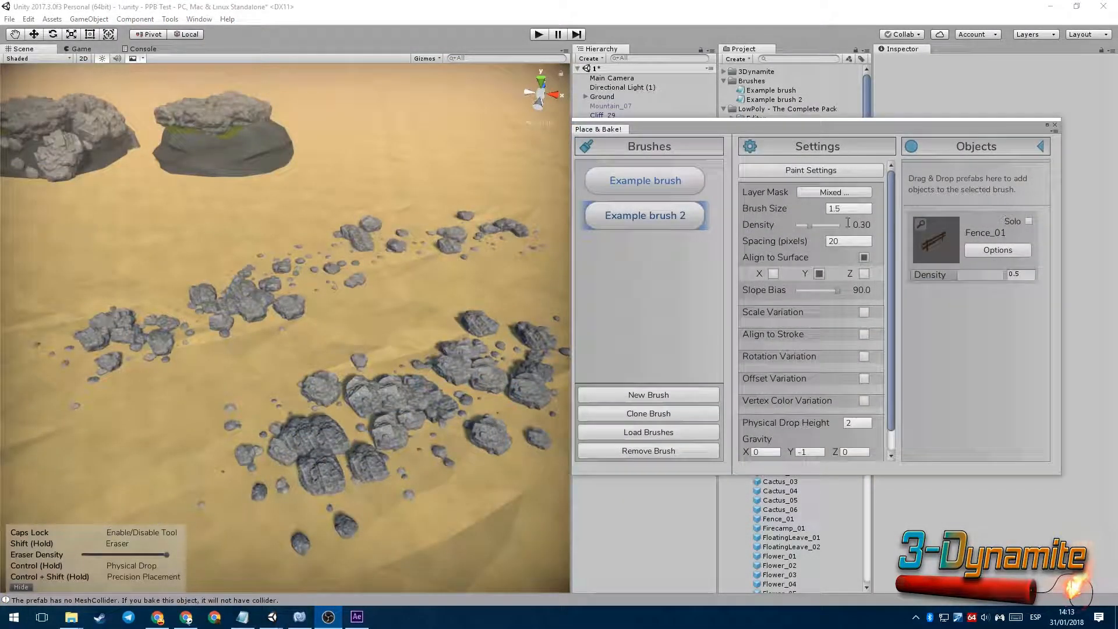
- Enable Align to Stroke on the X axis for the fence brush and paint a U-shaped run of fences
left_click(863, 334)
left_click(774, 352)
middle_click_drag(394, 401, 386, 332)
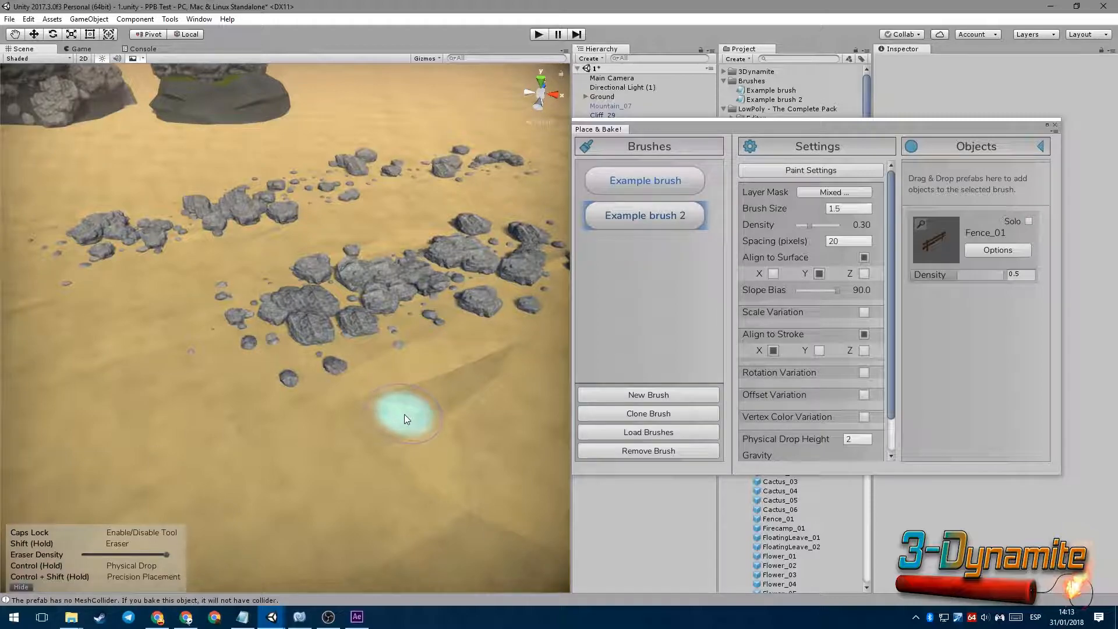
middle_click_drag(382, 480, 426, 417)
scroll(410, 372, "down", 5)
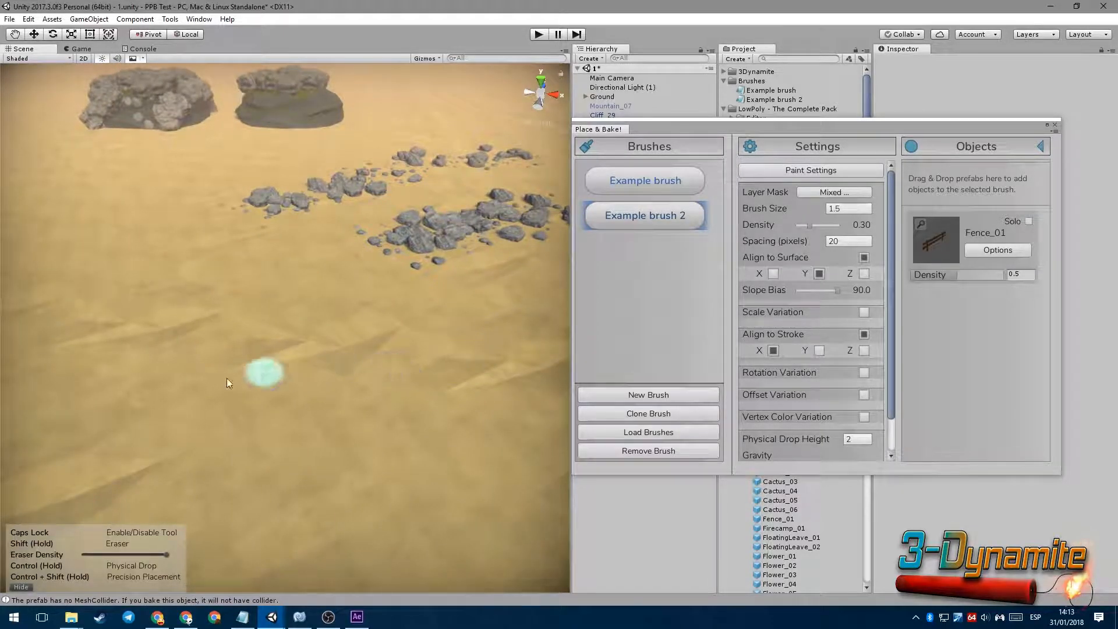
mouse_move(128, 413)
left_mouse_down()
mouse_move(430, 401)
mouse_move(548, 356)
mouse_move(310, 302)
mouse_move(111, 302)
left_mouse_up()
left_click_drag(195, 331, 171, 418, "alt")
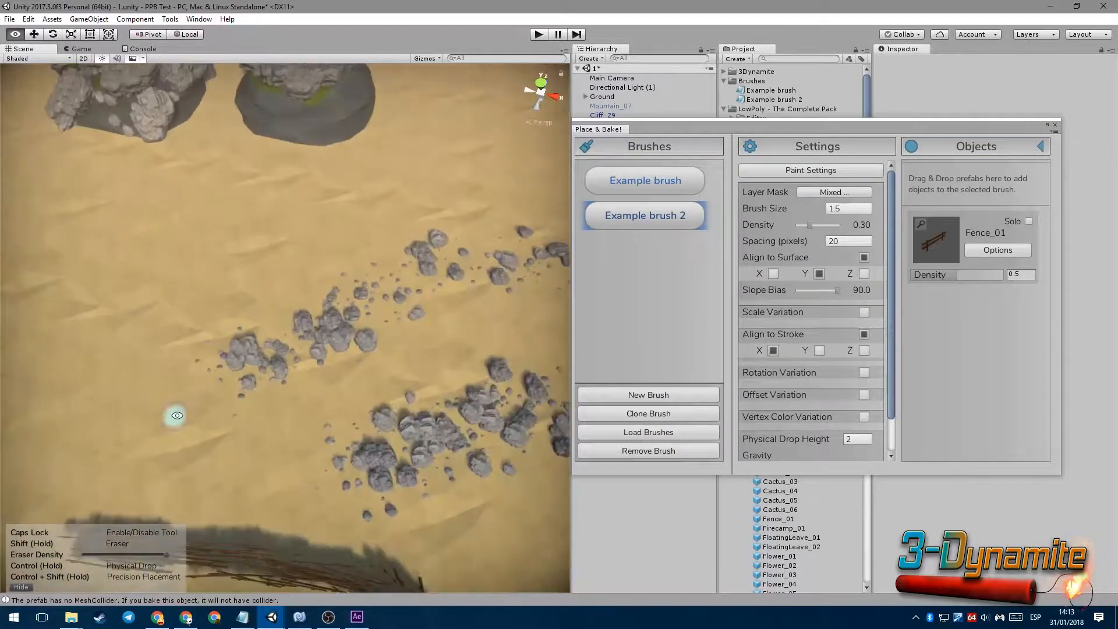
- Paint a long, nearly straight run of fences in front of the U-shaped one
middle_click_drag(171, 418, 285, 170)
scroll(236, 314, "down", 3)
mouse_move(116, 442)
left_mouse_down()
mouse_move(501, 474)
mouse_move(436, 472)
mouse_move(442, 407)
left_mouse_up()
- Switch the stroke alignment from X to Z and paint rows of fences standing across the stroke
left_click(864, 350)
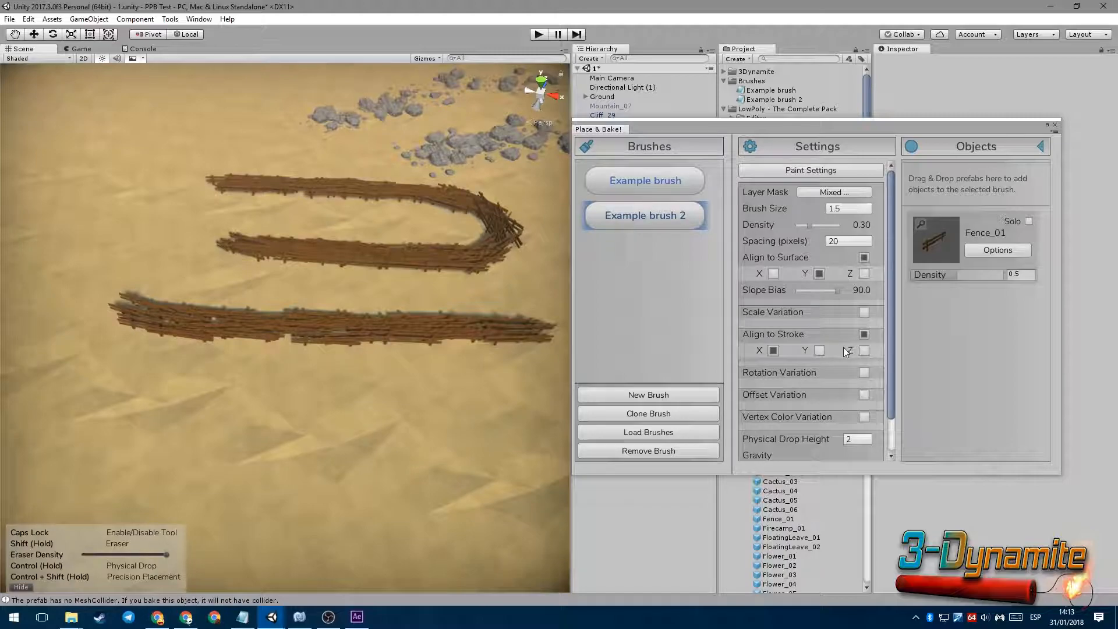
left_click(773, 350)
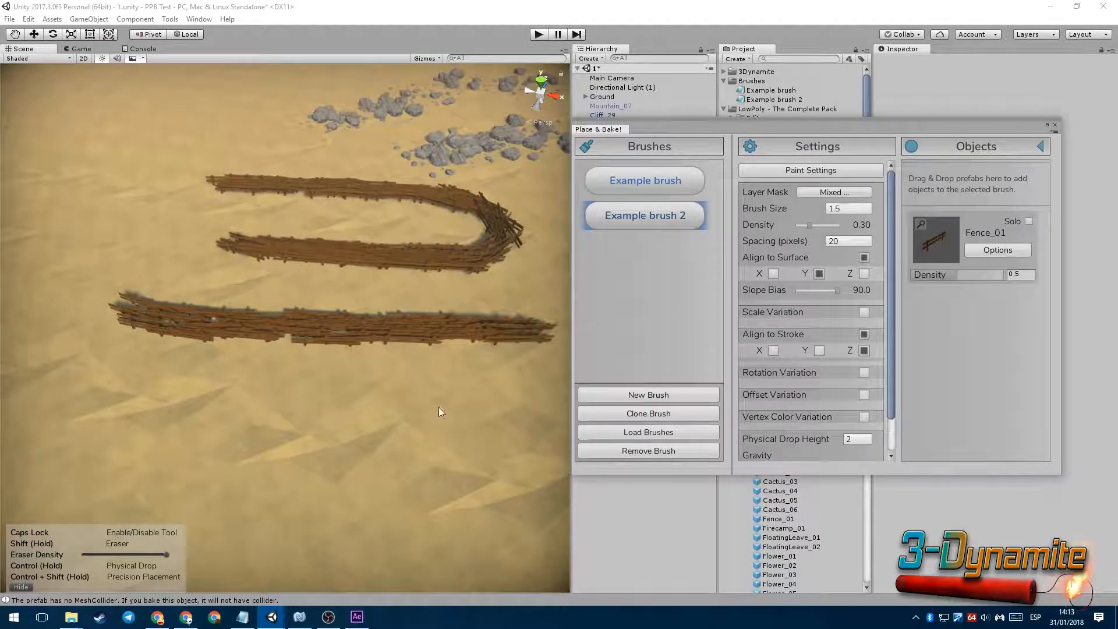
scroll(446, 401, "down", 2)
mouse_move(508, 396)
left_mouse_down()
mouse_move(165, 386)
mouse_move(247, 317)
mouse_move(202, 407)
mouse_move(497, 428)
left_mouse_up()
mouse_move(498, 428)
middle_mouse_down()
mouse_move(410, 446)
mouse_move(426, 450)
middle_mouse_up()
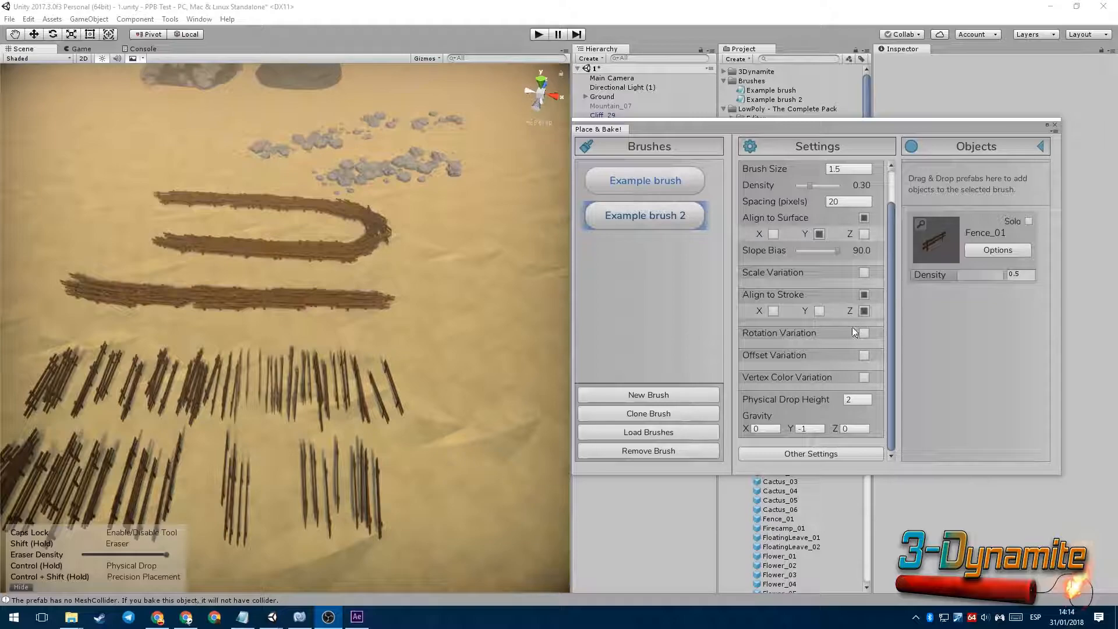
- Enable rotation variation for the fence brush and try out a stroke on empty sand
left_click(864, 334)
mouse_move(436, 304)
middle_mouse_down()
mouse_move(262, 372)
mouse_move(291, 369)
middle_mouse_up()
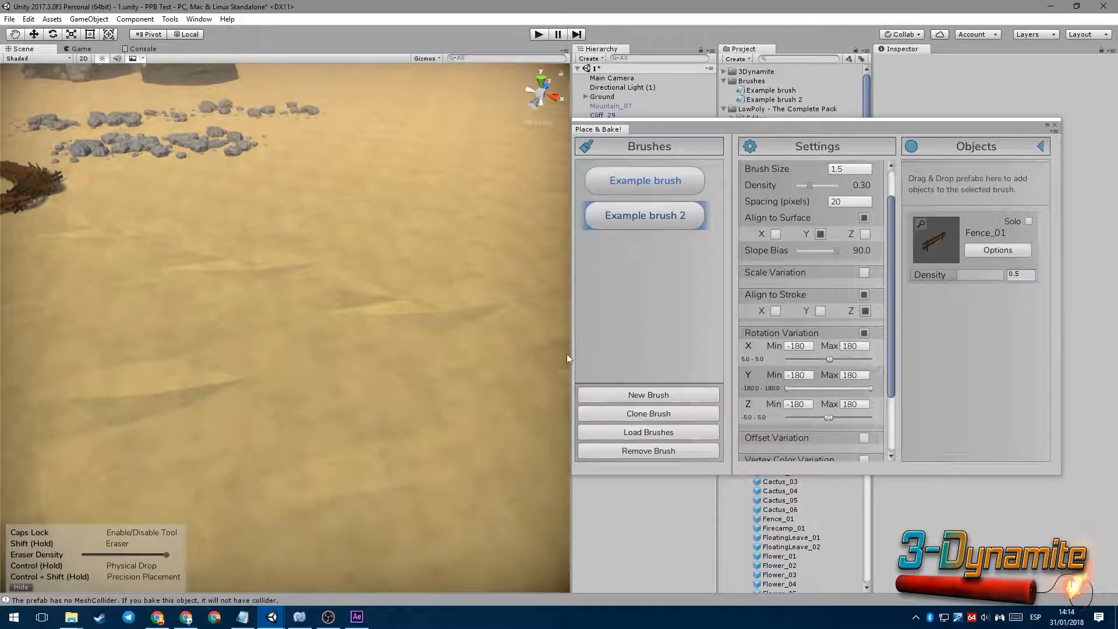
middle_click_drag(625, 361, 667, 361)
mouse_move(140, 305)
left_mouse_down()
mouse_move(293, 337)
mouse_move(440, 297)
mouse_move(299, 254)
mouse_move(170, 254)
mouse_move(125, 379)
mouse_move(312, 457)
mouse_move(356, 428)
mouse_move(321, 406)
mouse_move(428, 398)
left_mouse_up()
key("ctrl+z")
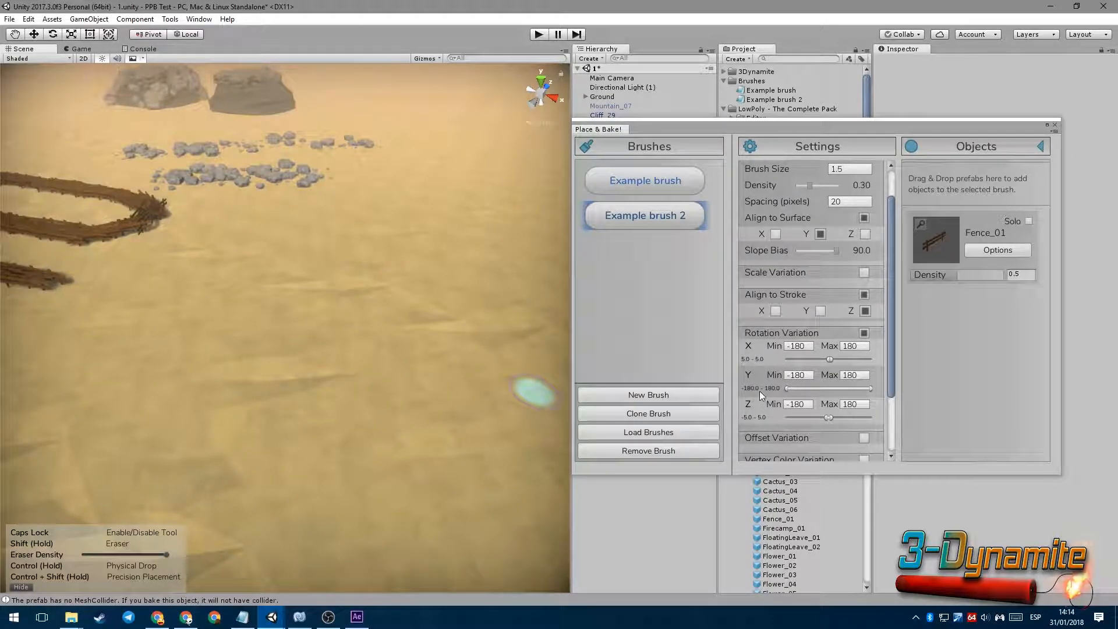
- Paint a winding stroke of randomly rotated fences on the empty sand beside the earlier ones
middle_click_drag(488, 359, 435, 350)
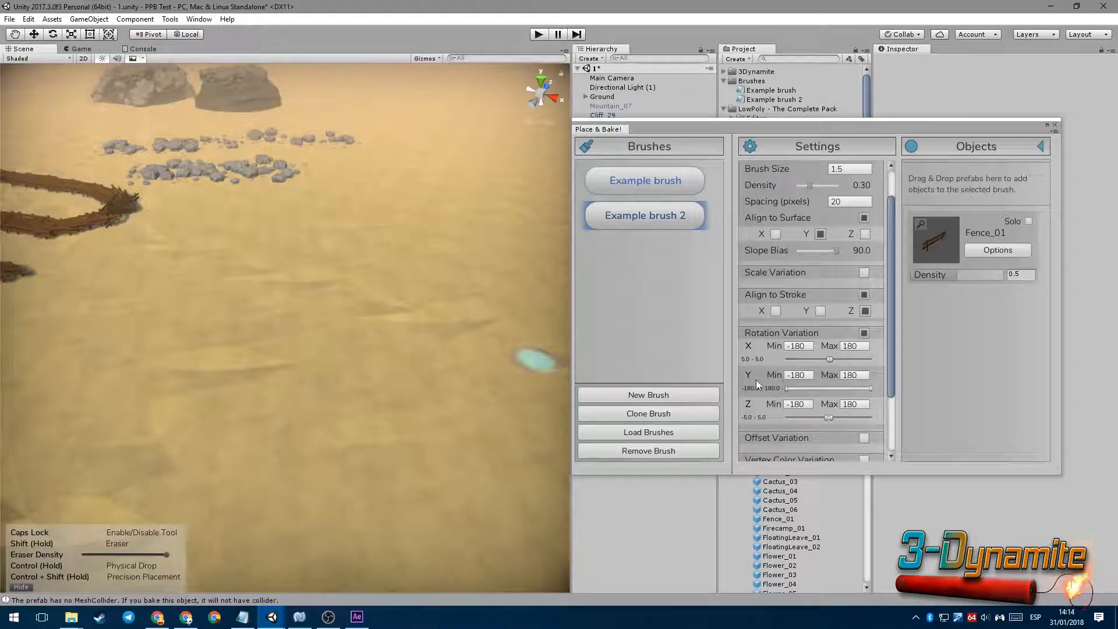
middle_click_drag(294, 320, 311, 325)
mouse_move(243, 349)
left_mouse_down()
mouse_move(309, 416)
mouse_move(541, 349)
left_mouse_up()
middle_click_drag(544, 410, 434, 370)
mouse_move(433, 371)
left_mouse_down("alt")
mouse_move(419, 349)
mouse_move(491, 233)
left_mouse_up("alt")
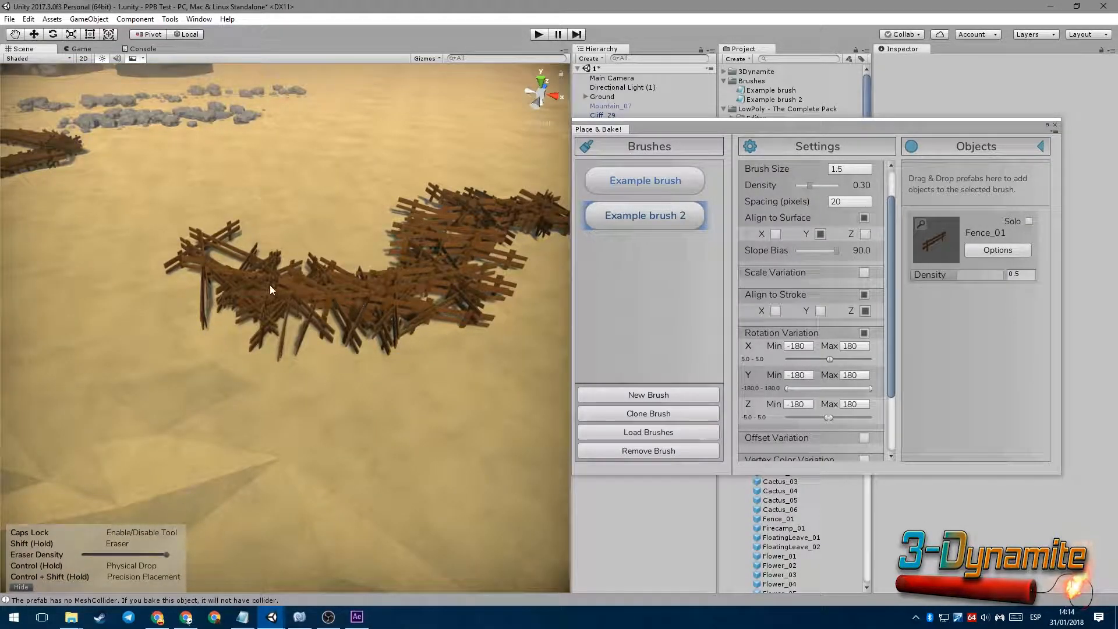
left_click_drag(562, 210, 398, 327, "alt")
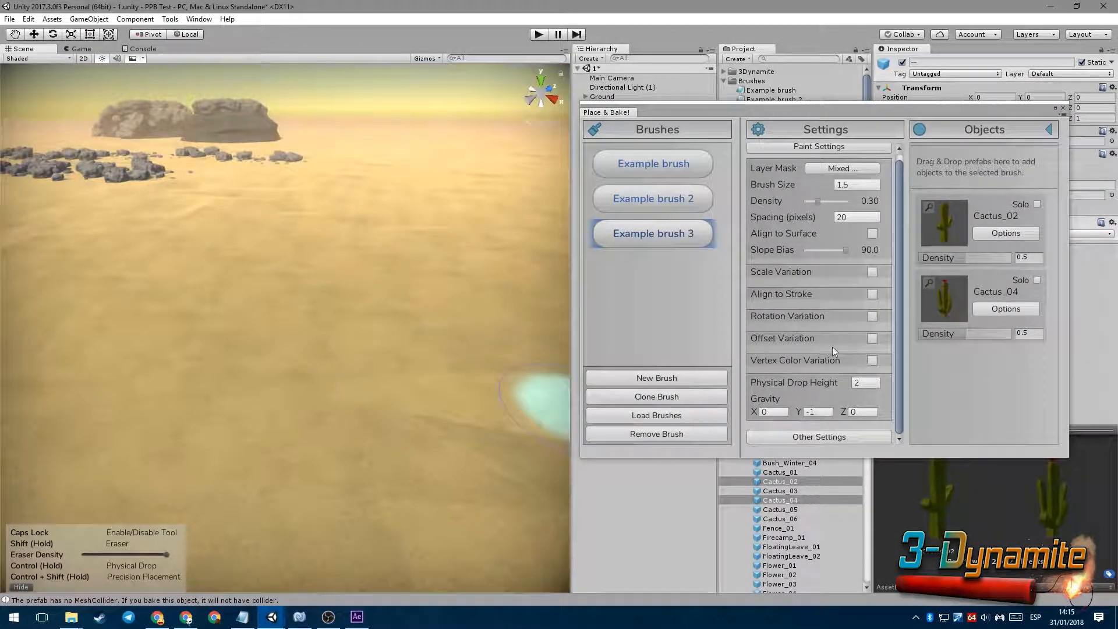
- Enable offset variation for the cactus brush and try out two clusters of cacti on the sand
left_click(871, 341)
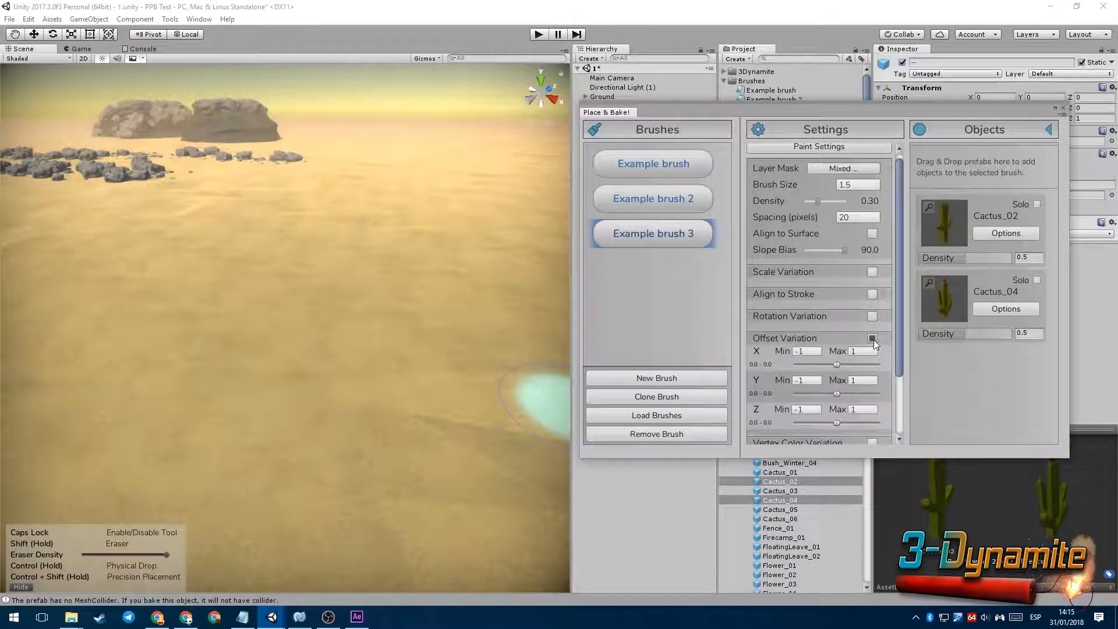
scroll(894, 329, "down", 2)
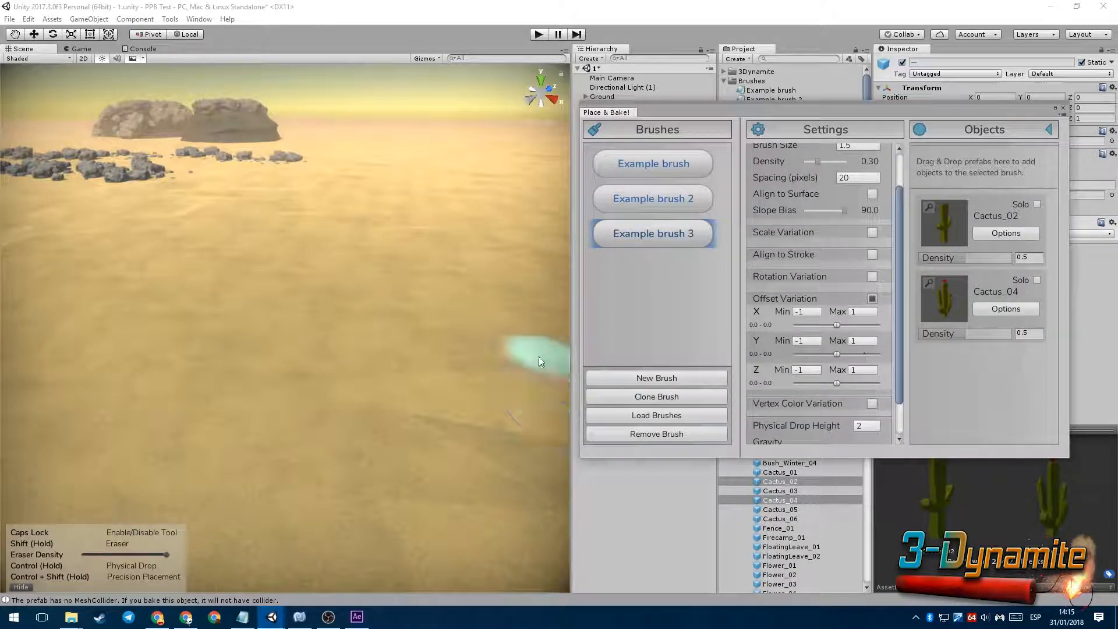
left_click(279, 361)
left_click(386, 361)
mouse_move(365, 416)
left_mouse_down("alt")
mouse_move(400, 381)
mouse_move(402, 395)
mouse_move(464, 419)
mouse_move(425, 392)
left_mouse_up("alt")
scroll(465, 419, "up", 4)
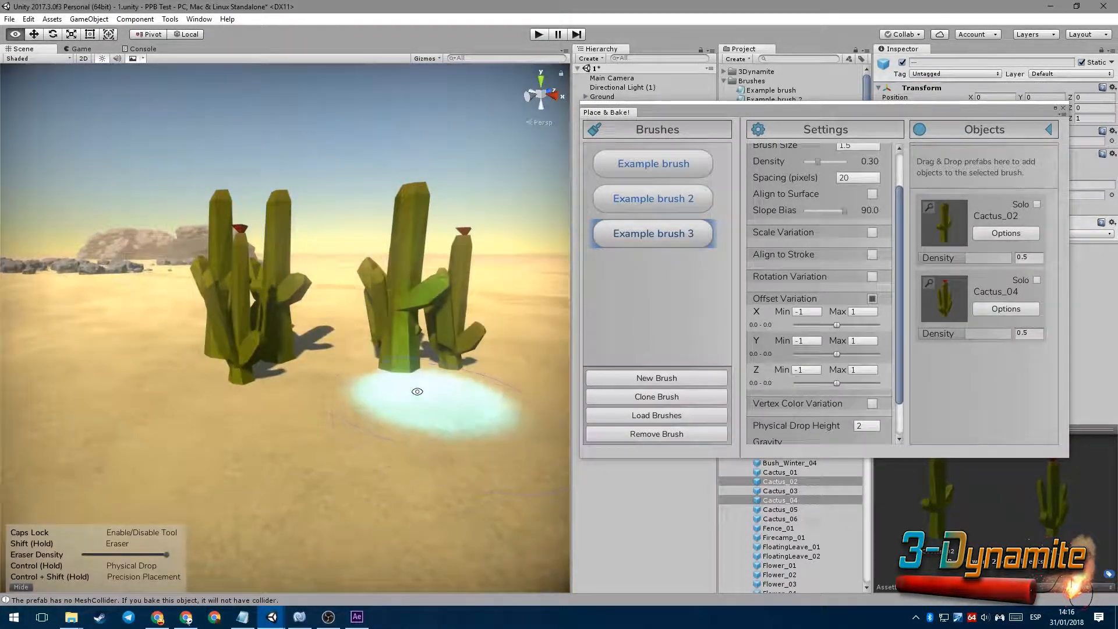
key("ctrl+z")
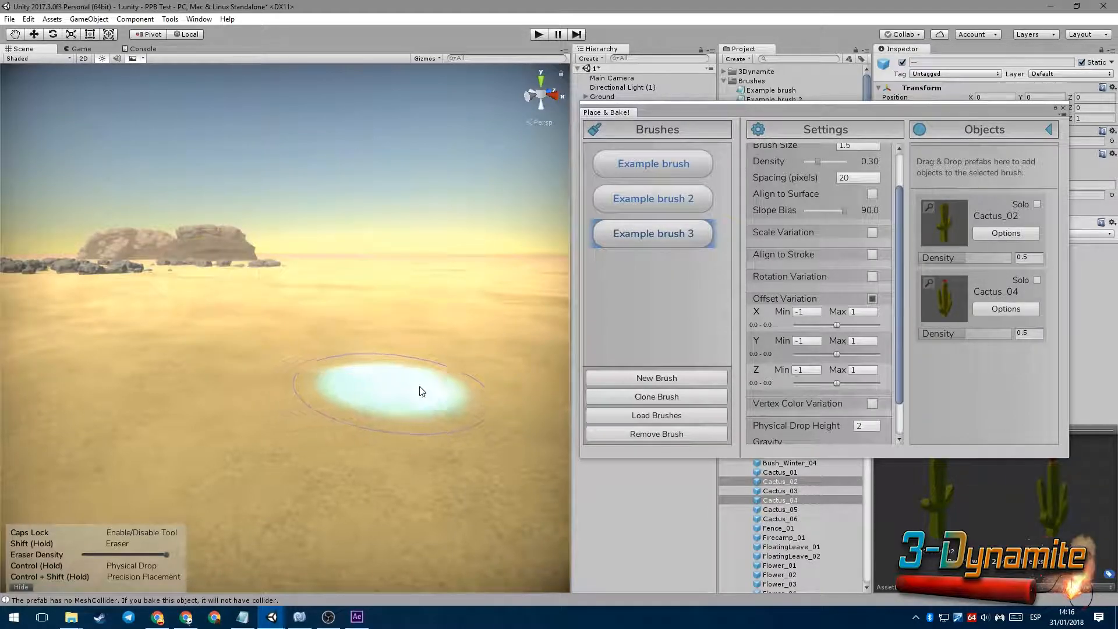
- Set the Y offset range to -0.2 and paint a short row of cacti on the sand
left_click_drag(835, 355, 826, 355)
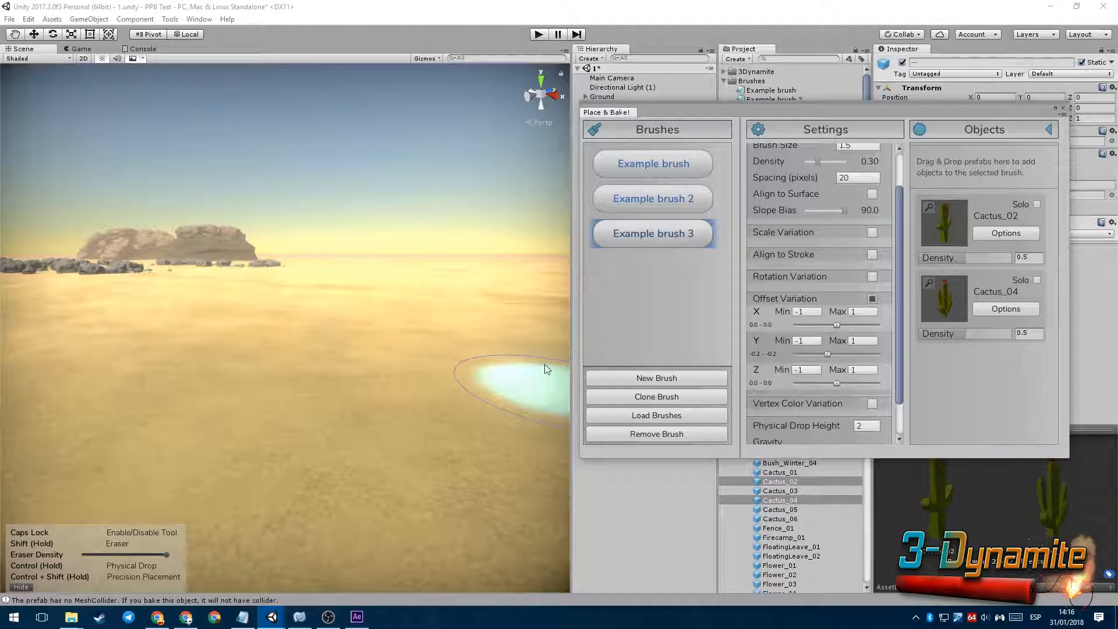
left_click(226, 357)
mouse_move(226, 356)
left_mouse_down()
mouse_move(270, 381)
mouse_move(340, 364)
left_mouse_up()
mouse_move(308, 444)
left_mouse_down("alt")
mouse_move(257, 420)
mouse_move(366, 441)
mouse_move(310, 392)
mouse_move(337, 437)
mouse_move(344, 407)
mouse_move(374, 418)
left_mouse_up("alt")
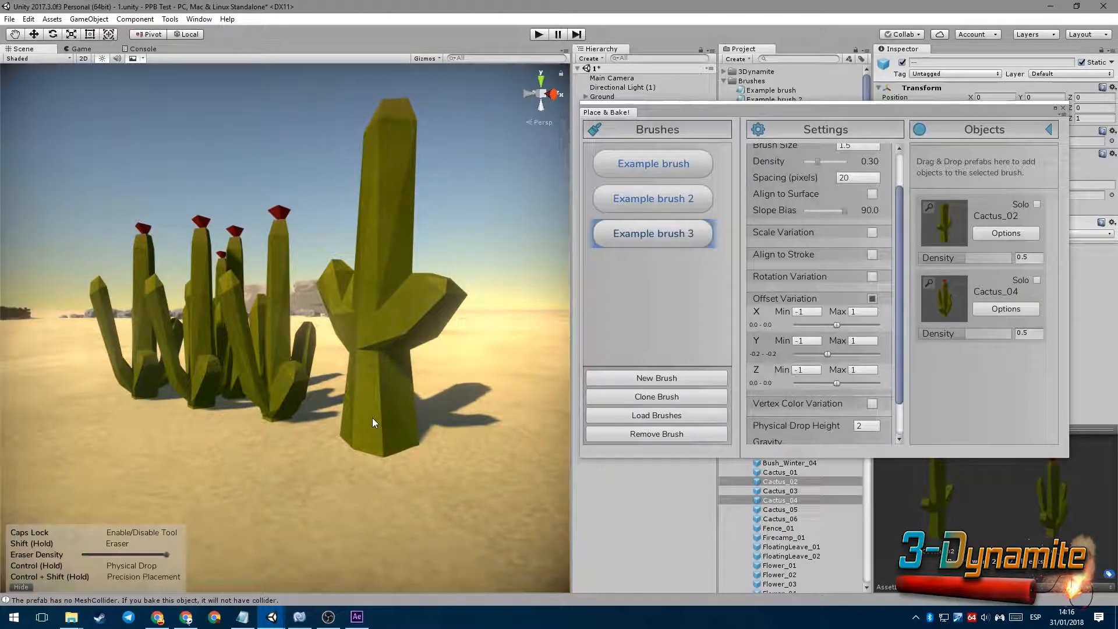
middle_click_drag(369, 427, 396, 443)
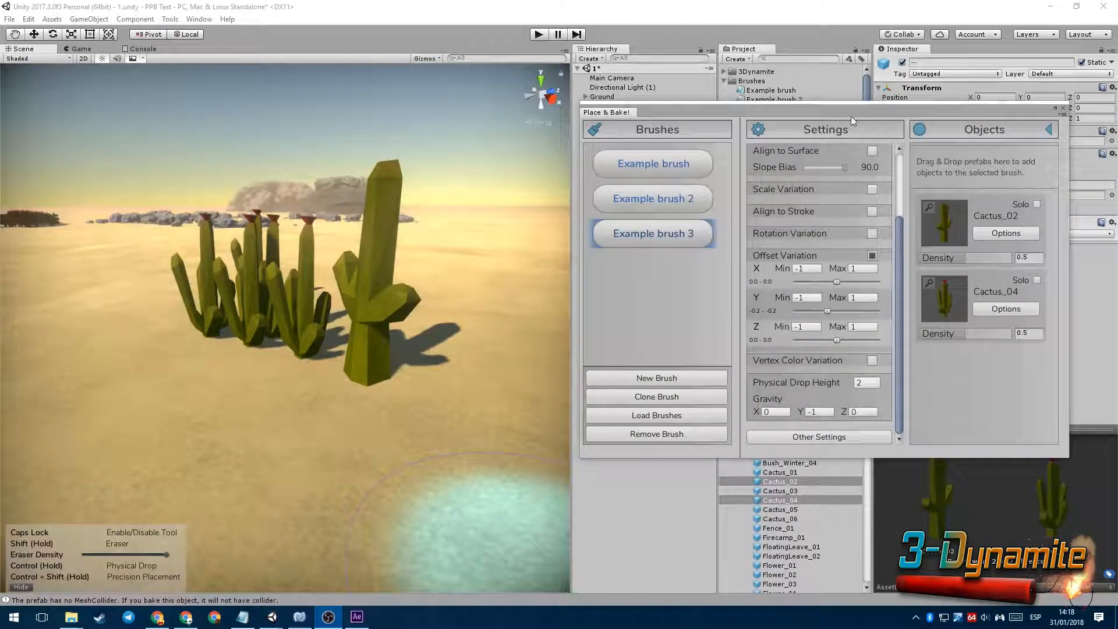
- Enable vertex color variation, accept the caution and apply the fixed brown-to-cream preset as its gradient
left_click_drag(881, 112, 864, 92)
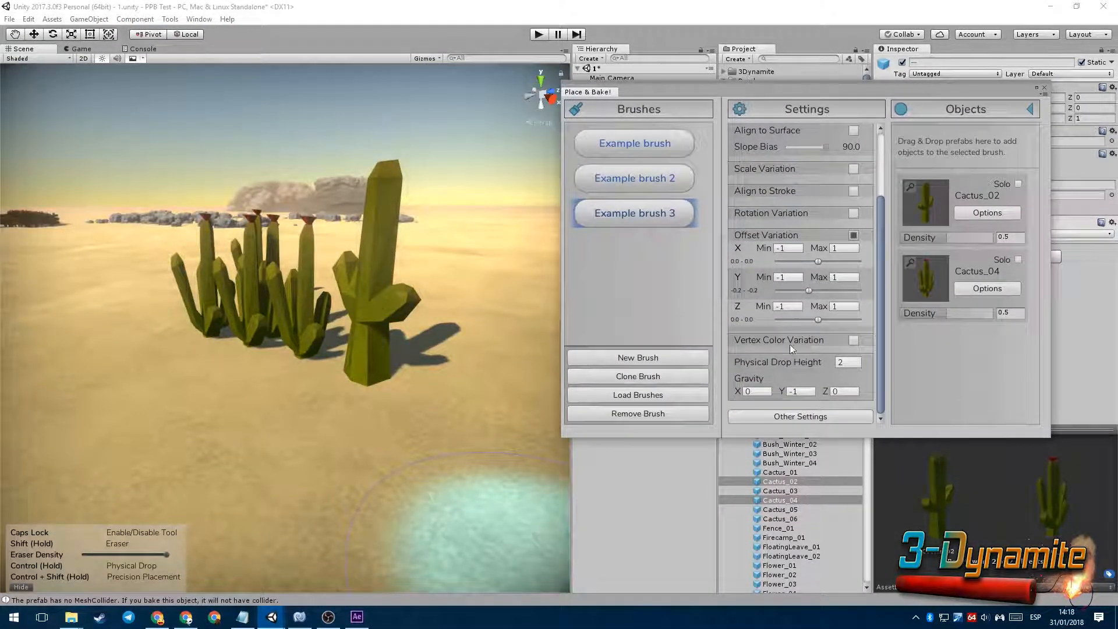
left_click(852, 340)
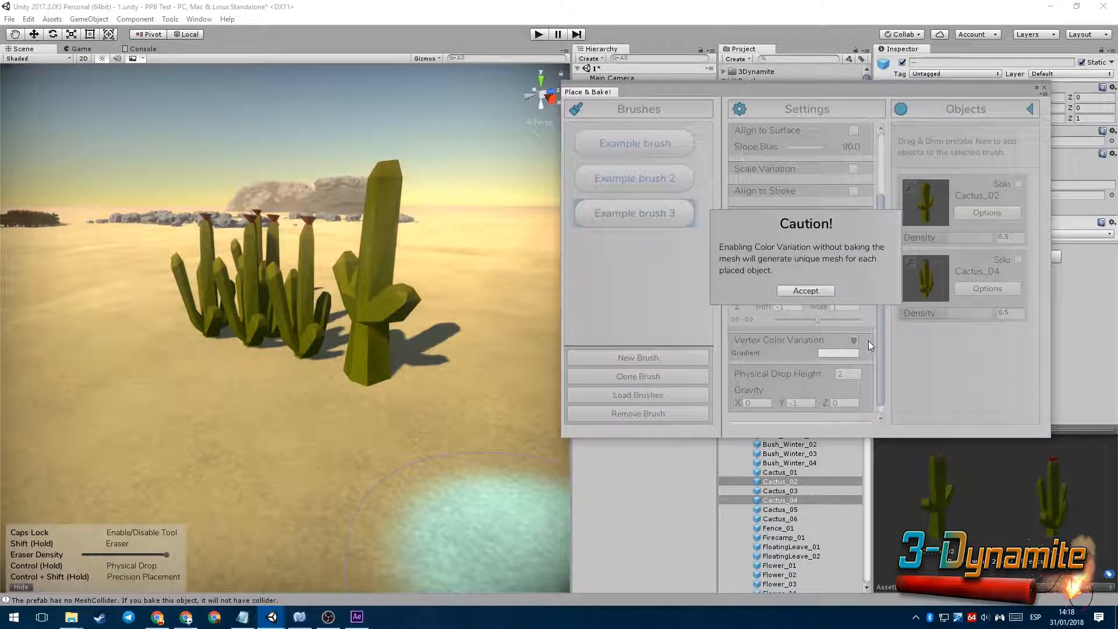
left_click(822, 292)
left_click_drag(883, 323, 886, 345)
right_click_drag(443, 326, 291, 309)
left_click(838, 341)
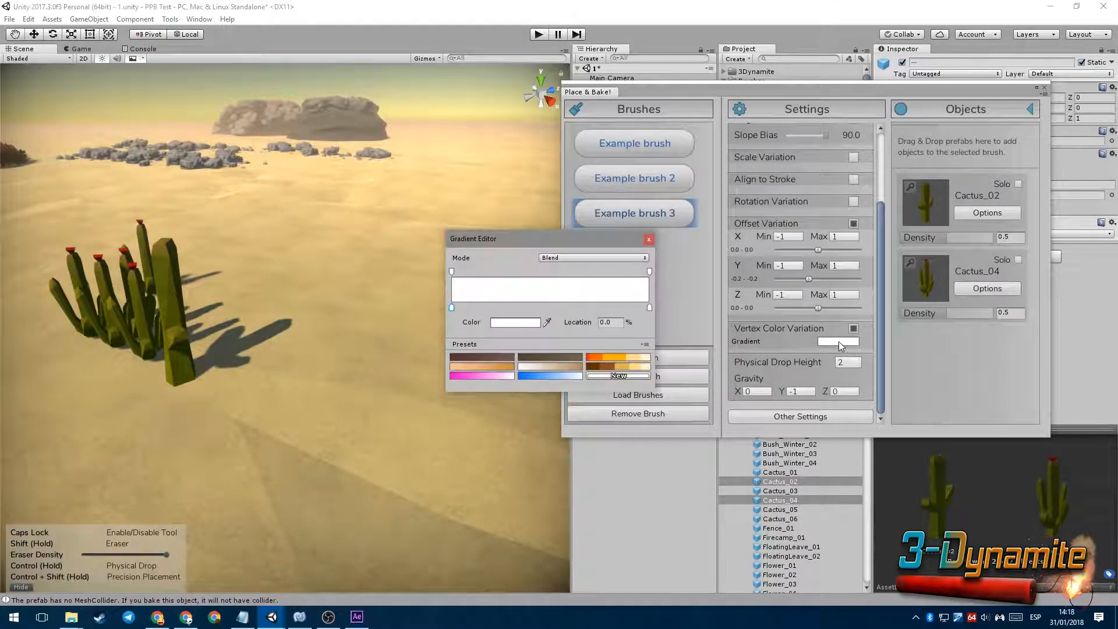
left_click(615, 367)
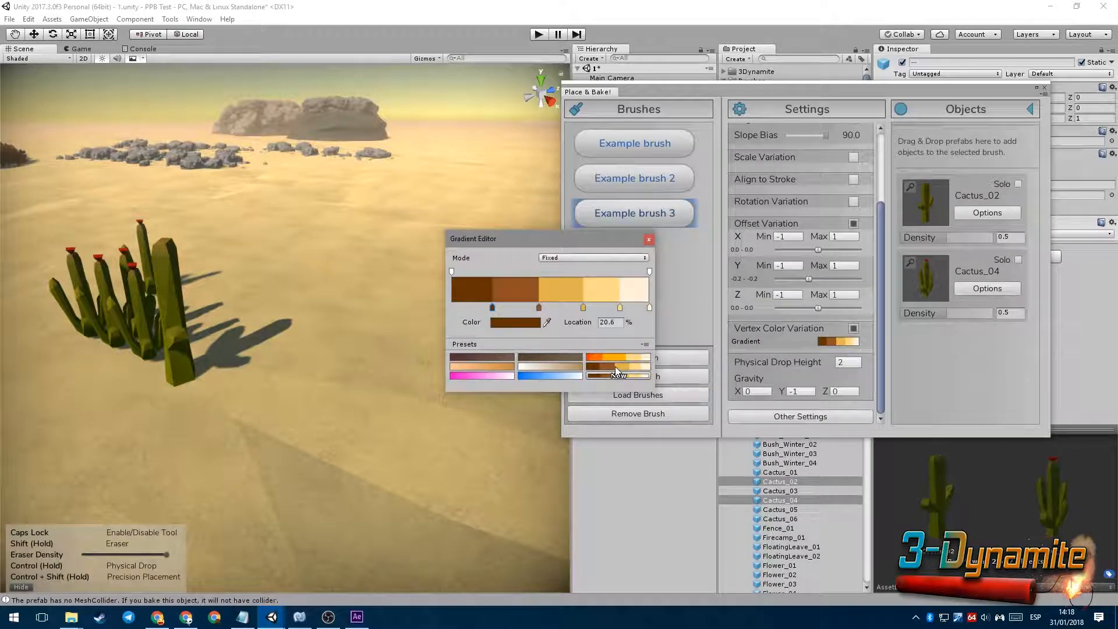
left_click(648, 239)
- Paint a stroke of color-varied cacti beside the green ones
mouse_move(466, 347)
right_mouse_down()
mouse_move(357, 297)
mouse_move(255, 362)
right_mouse_up()
mouse_move(227, 381)
left_mouse_down()
mouse_move(396, 320)
mouse_move(434, 376)
left_mouse_up()
scroll(350, 291, "down", 5)
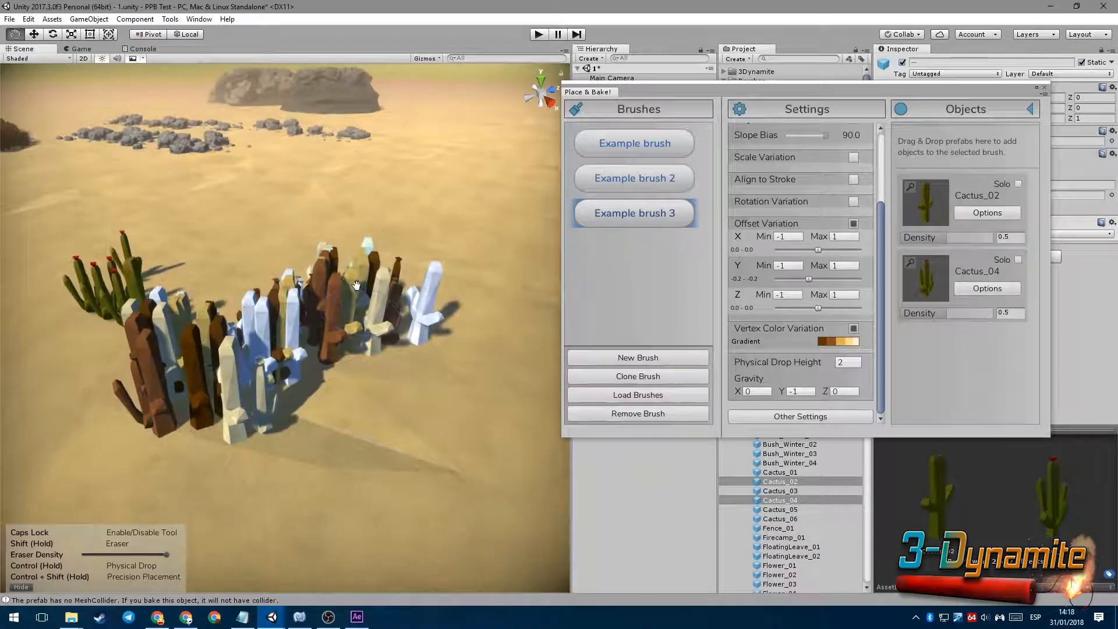
- Extend the color-varied cacti with further strokes curving around in front of the first row
scroll(323, 259, "down", 1)
mouse_move(396, 297)
left_mouse_down()
mouse_move(315, 402)
mouse_move(177, 416)
mouse_move(250, 402)
left_mouse_up()
mouse_move(402, 279)
left_mouse_down()
mouse_move(387, 407)
mouse_move(537, 419)
mouse_move(466, 303)
mouse_move(349, 349)
left_mouse_up()
mouse_move(350, 361)
left_mouse_down()
mouse_move(280, 454)
mouse_move(175, 408)
left_mouse_up()
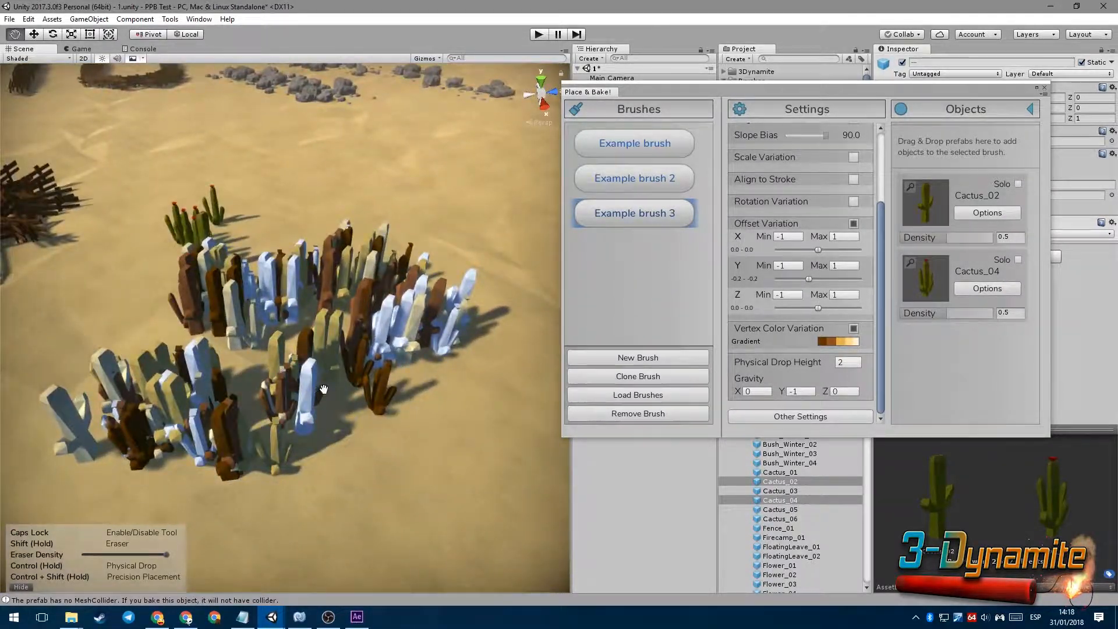
right_click_drag(198, 408, 367, 437, "alt")
left_click_drag(368, 437, 301, 382, "alt")
scroll(302, 382, "up", 3)
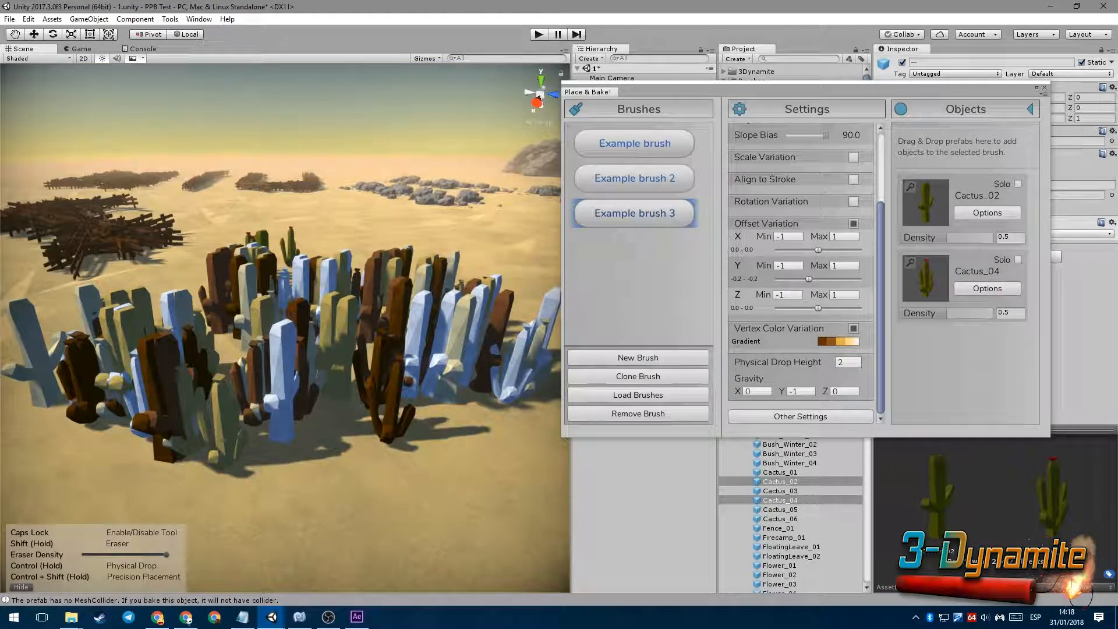
- Move the Place & Bake window to uncover the Hierarchy with the painted brush groups
left_click_drag(376, 333, 372, 366, "alt")
right_click_drag(373, 366, 110, 267, "alt")
left_click_drag(111, 268, 102, 315, "alt")
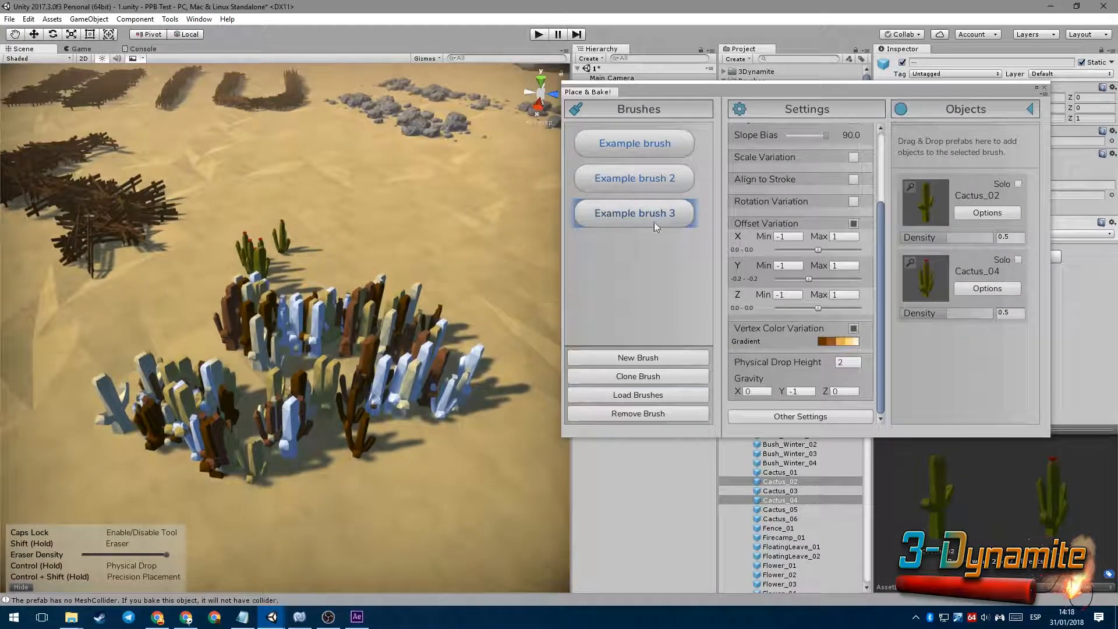
left_click_drag(812, 91, 829, 268)
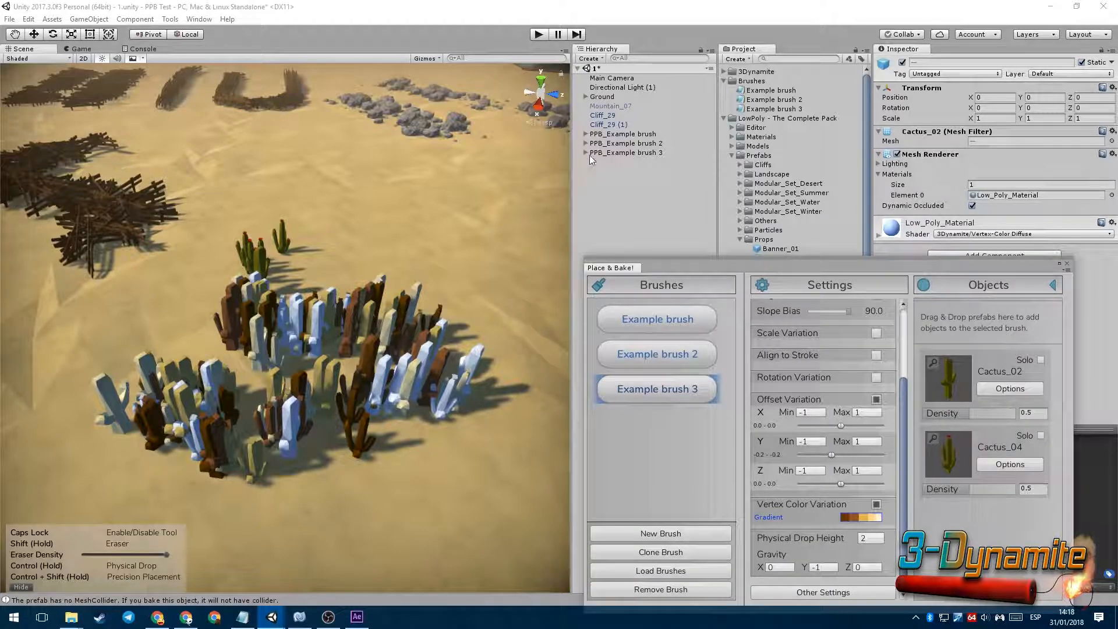
- Select two of the color-varied cacti in turn and examine the mesh each one uses in its Mesh Filter
left_click(474, 366)
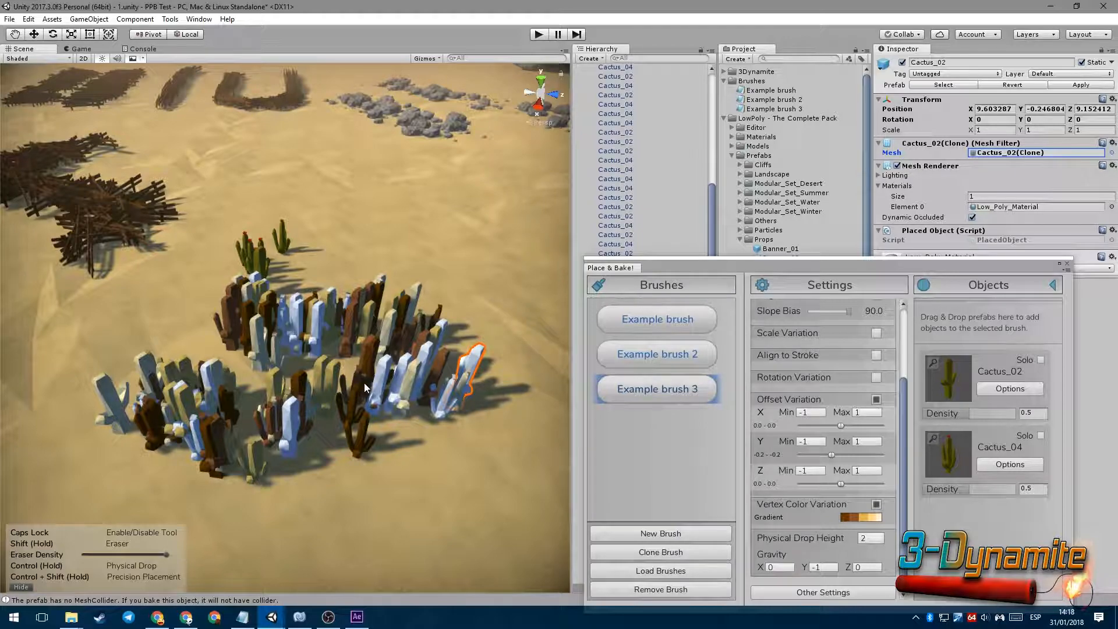
left_click(375, 306)
left_click(1027, 154)
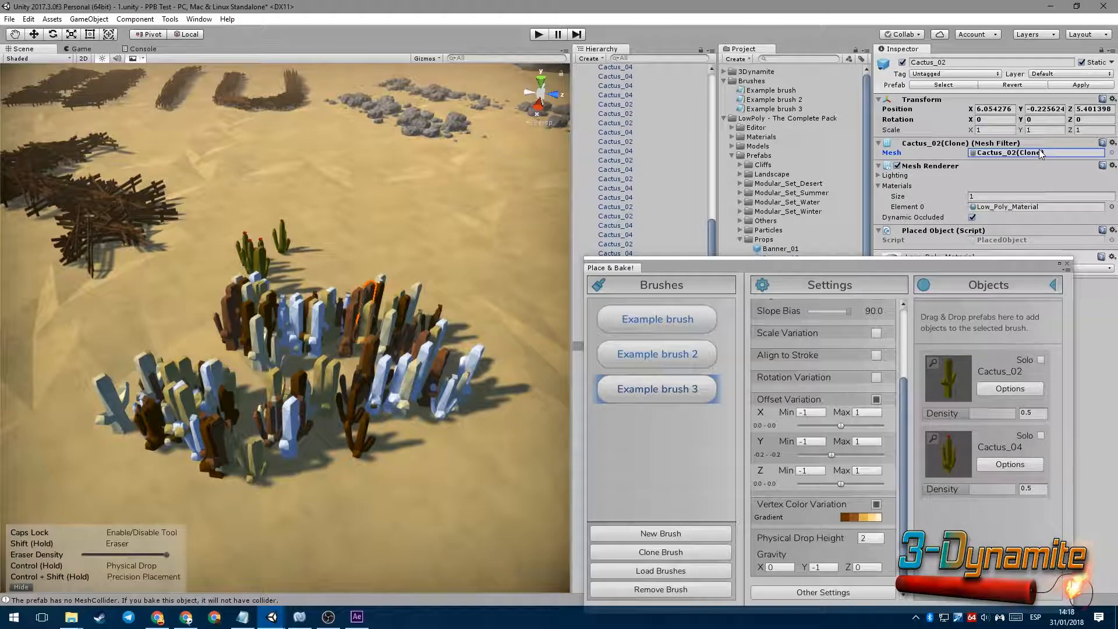
- Move the Place & Bake window up, turn Vertex Color Variation off and on again, and accept the caution
left_click_drag(955, 264, 943, 168)
left_click(837, 416)
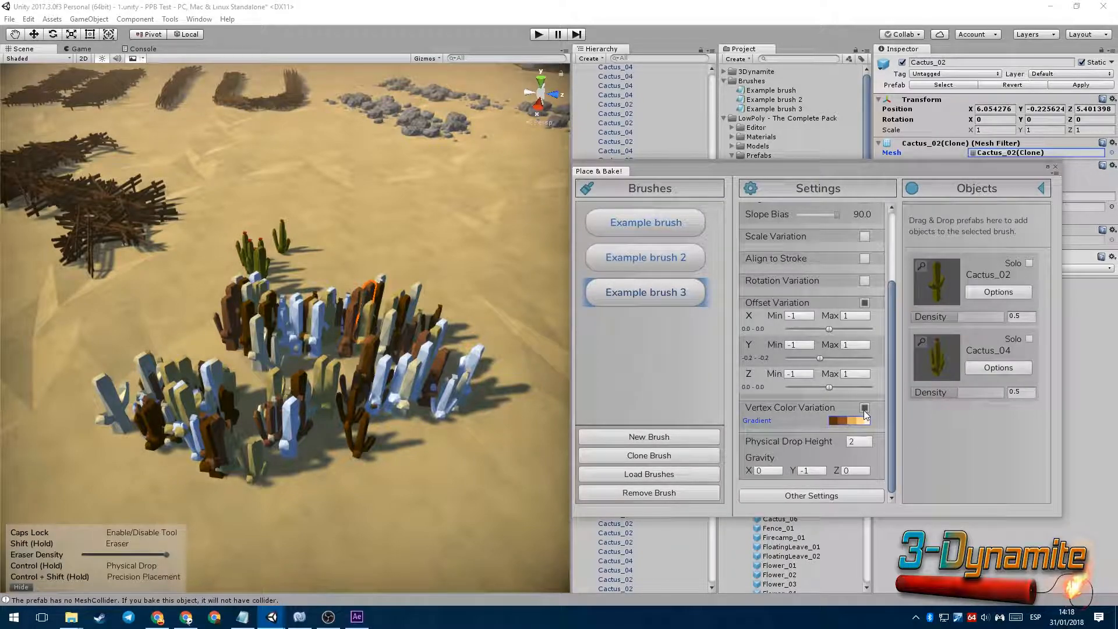
left_click(864, 408)
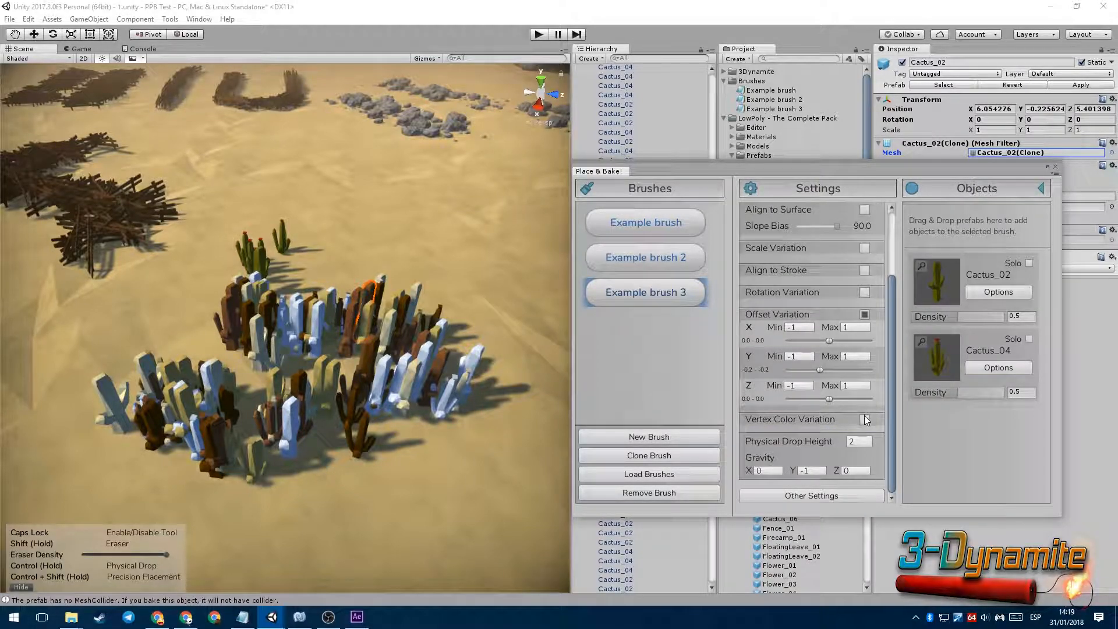
left_click(865, 419)
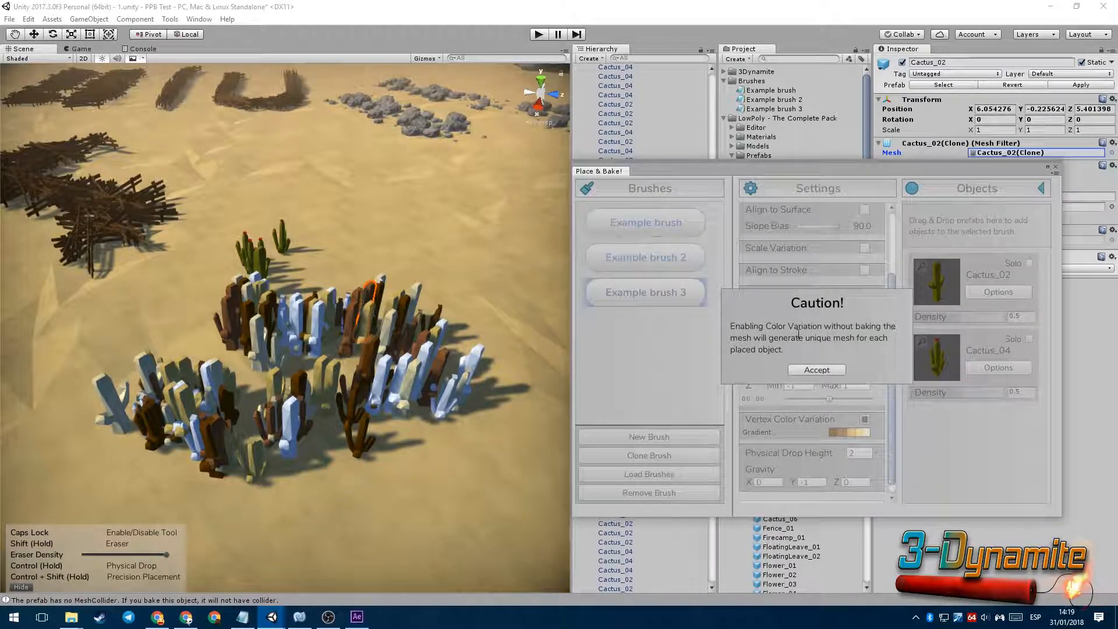
left_click(815, 371)
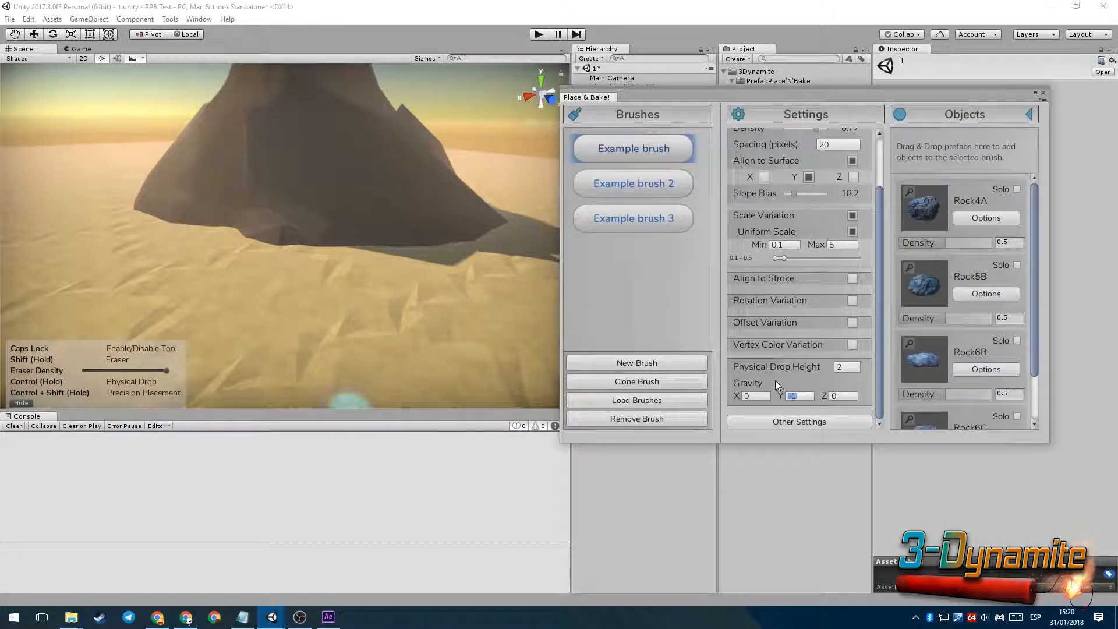
- Paint rocks with physical drop on the sand before the cliff, reducing the uniform scale range to 0.1–0.3 between strokes
right_click_drag(384, 315, 371, 324)
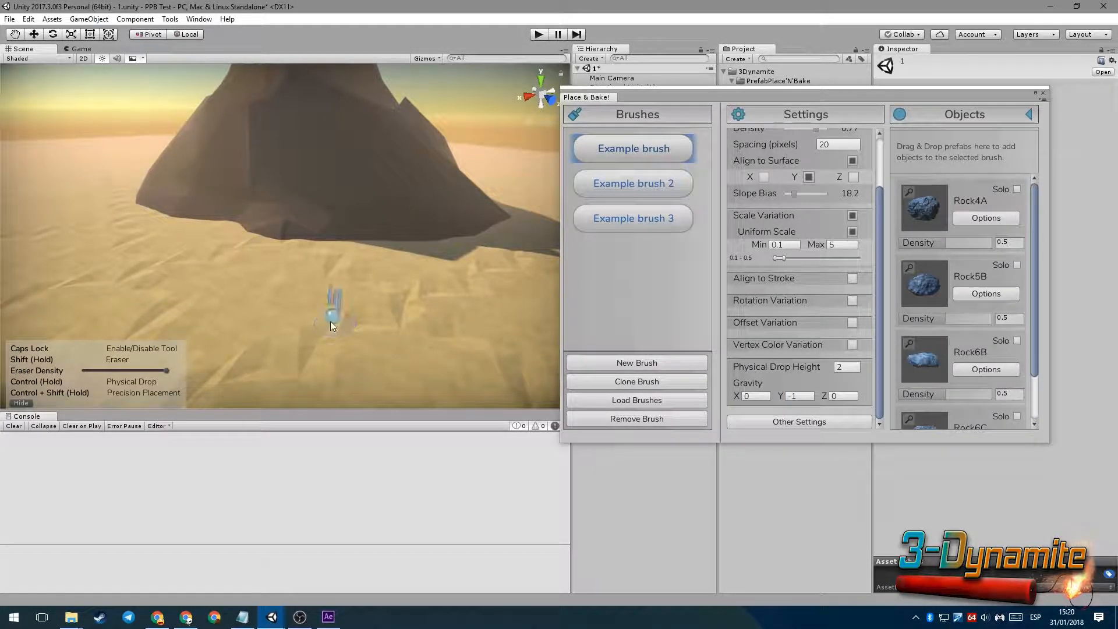
left_click_drag(326, 323, 307, 325, "ctrl")
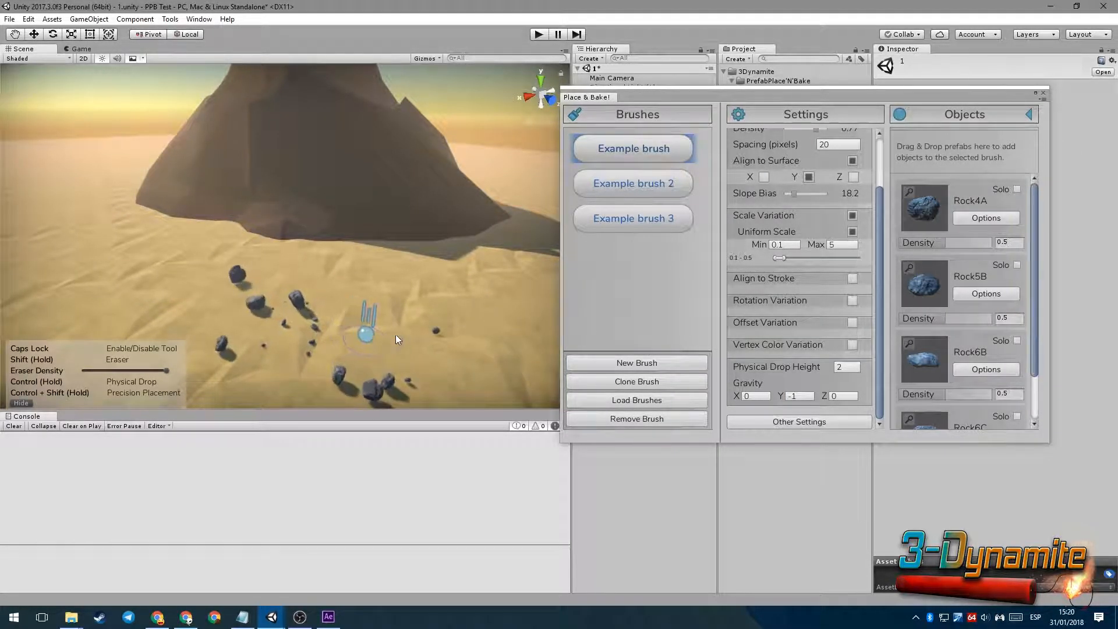
left_click_drag(782, 259, 779, 258)
left_click_drag(364, 323, 376, 309, "ctrl")
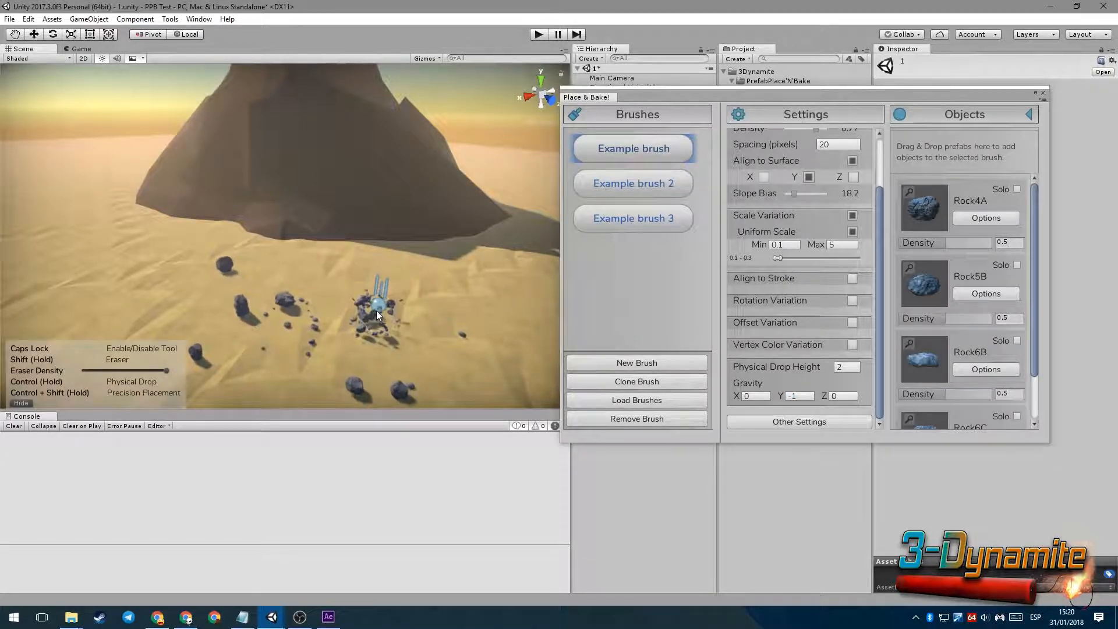
- Set the physical drop height to 15 and drop further rocks onto the sand beside the first ones
middle_click_drag(456, 345, 379, 343)
left_click_drag(848, 368, 780, 366)
type("15")
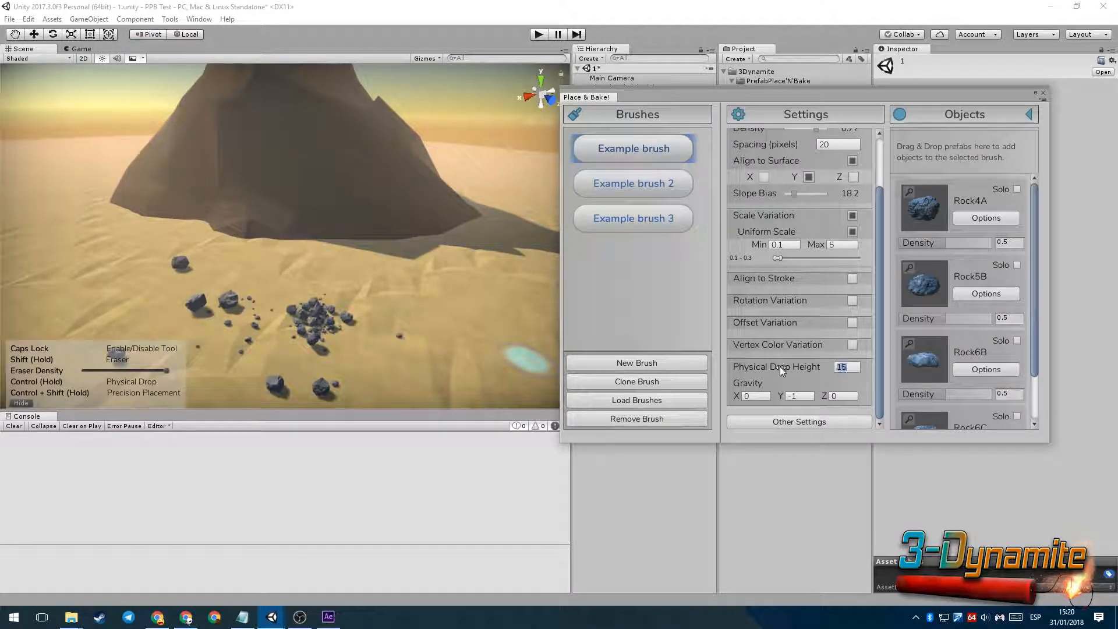
key("Return")
middle_click_drag(495, 312, 407, 334)
left_click_drag(364, 336, 347, 339, "ctrl")
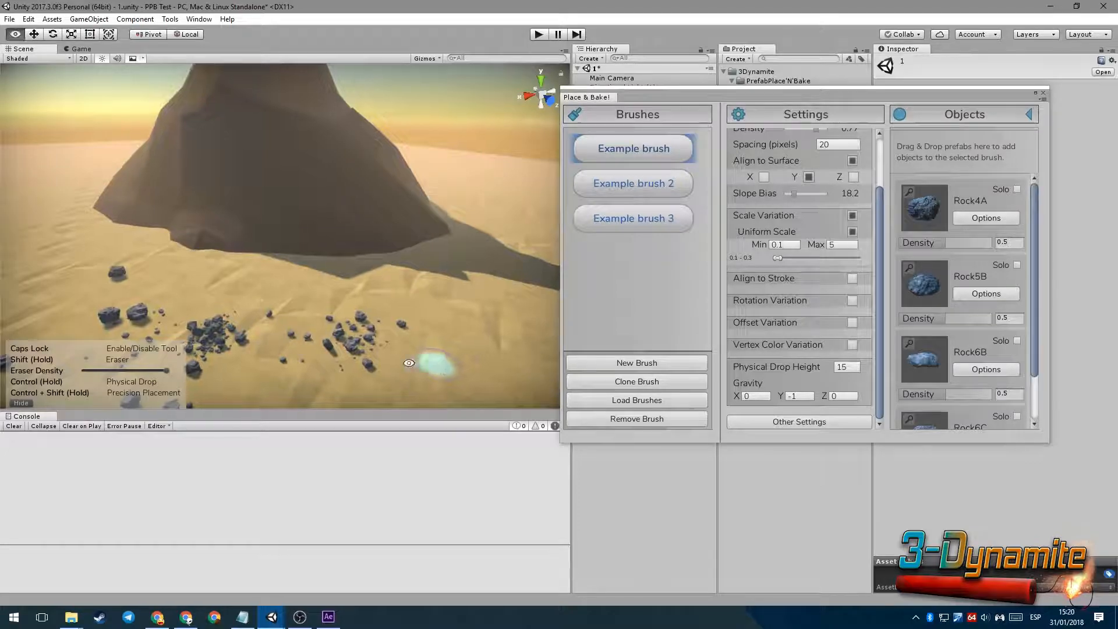
left_click(357, 341, "ctrl")
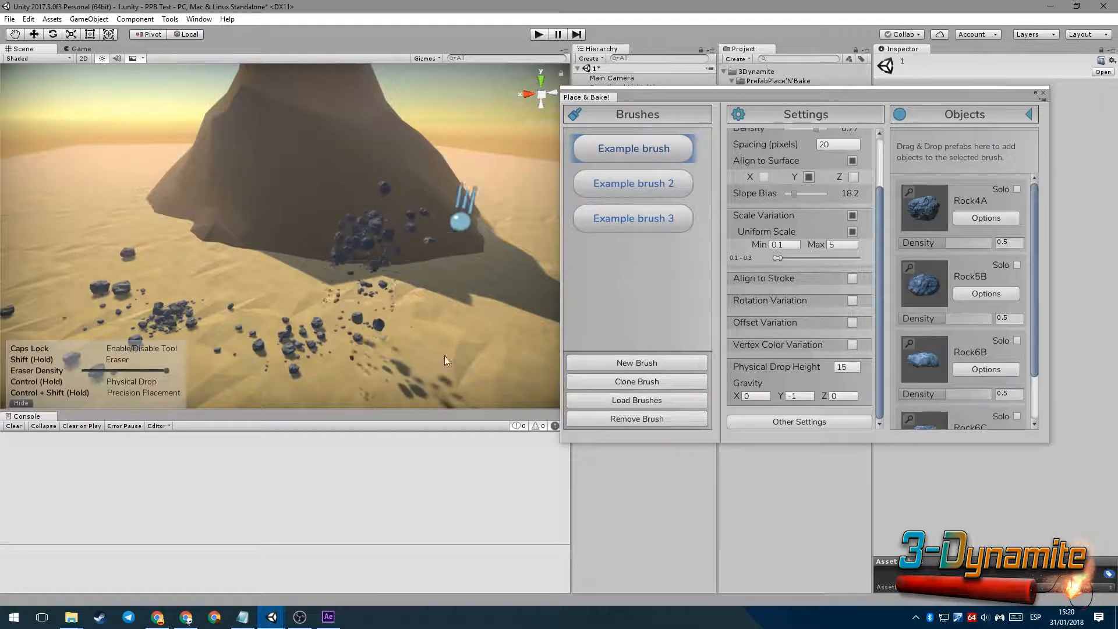
- Set the brush's Y gravity to 1 and paint a physical drop near the existing rocks
left_click(800, 395)
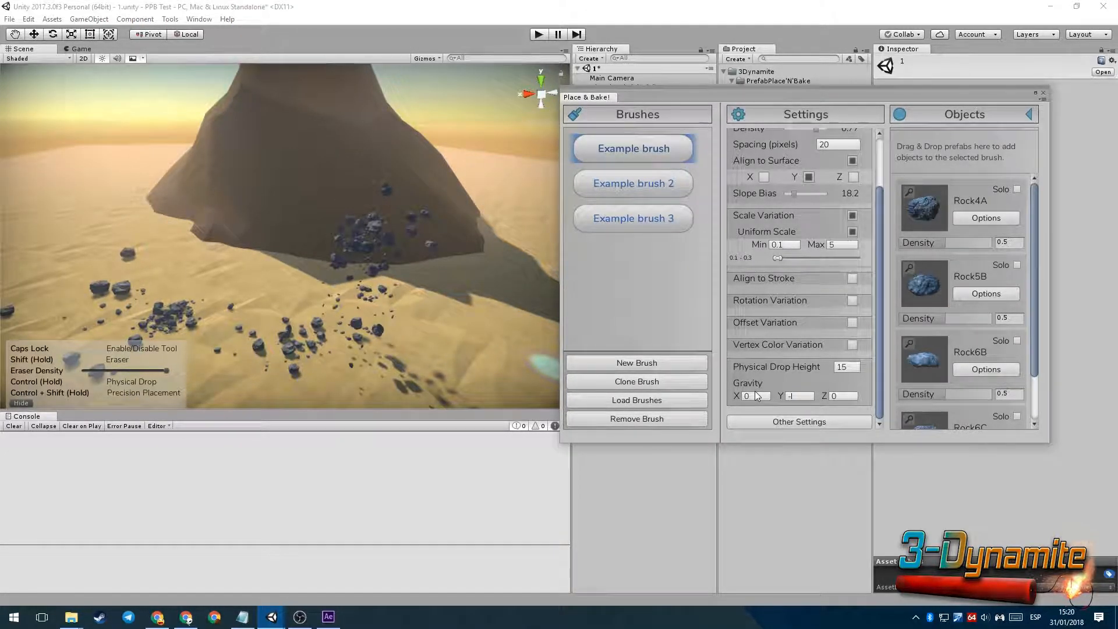
type("1")
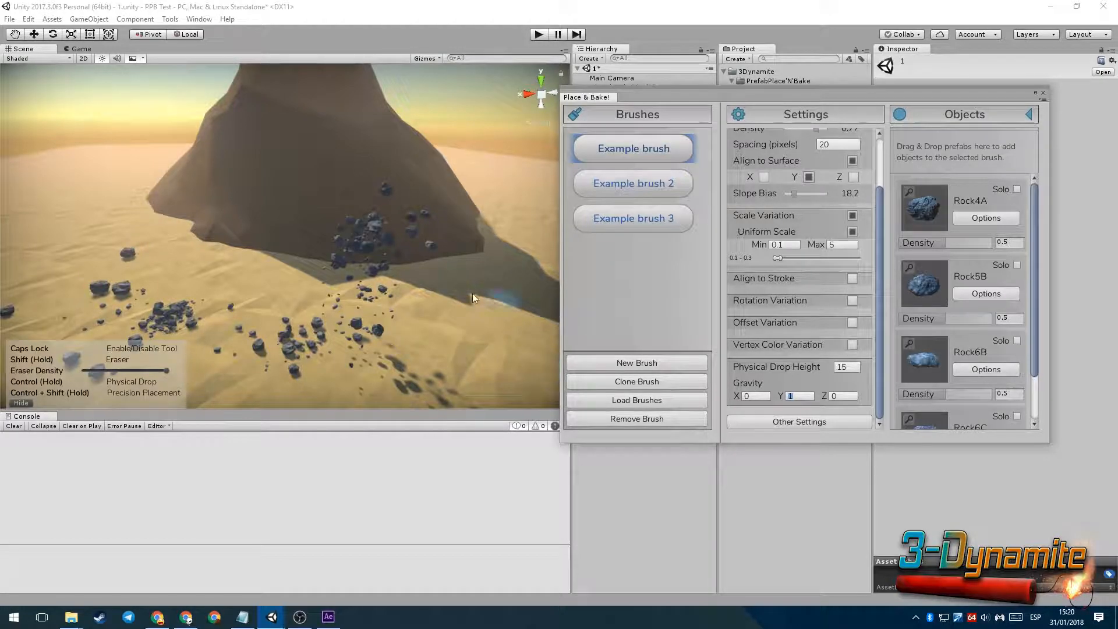
scroll(432, 352, "down", 5)
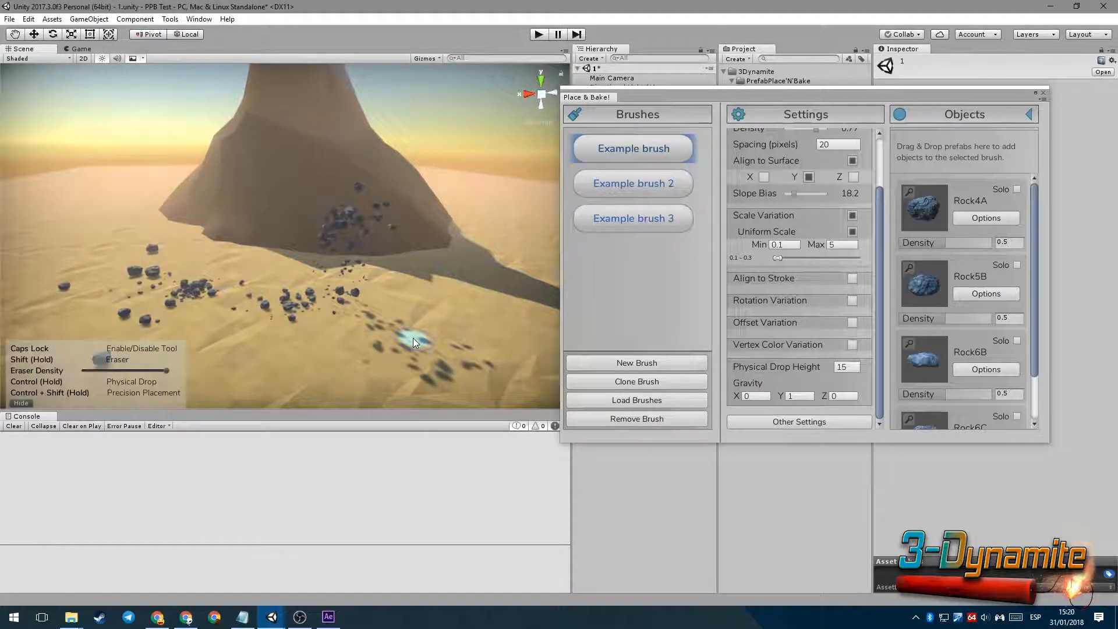
right_click_drag(379, 327, 386, 334)
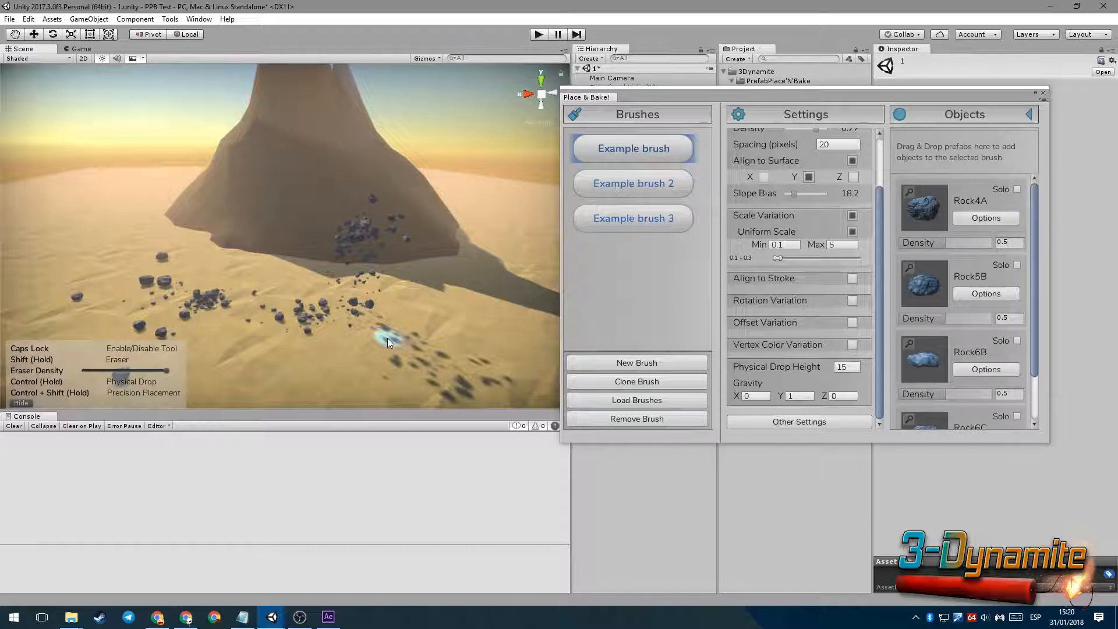
left_click(391, 331, "ctrl")
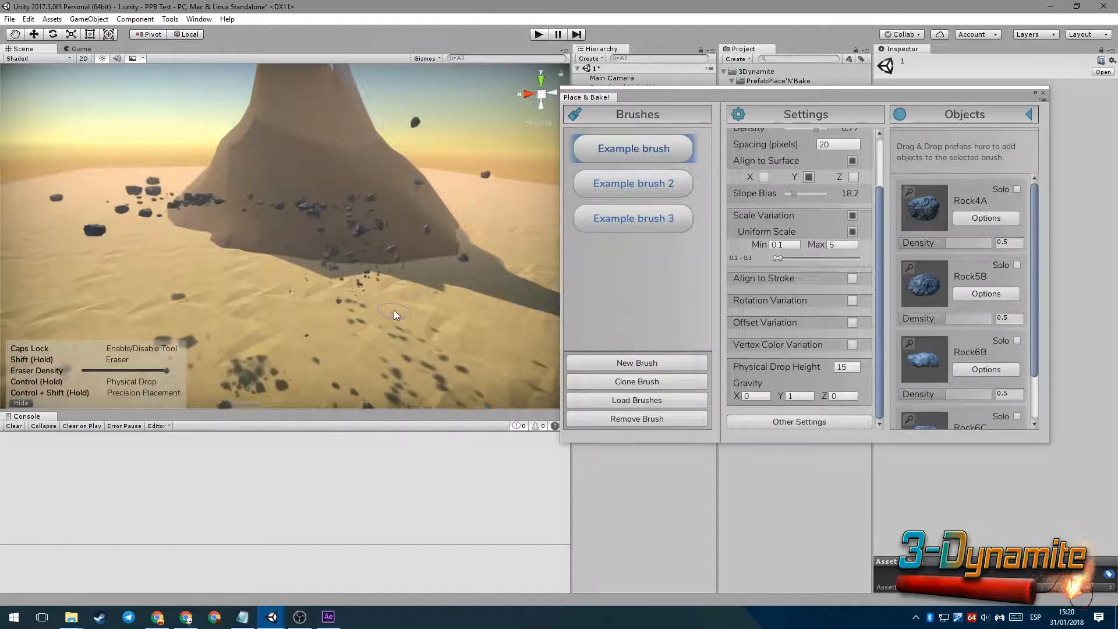
right_click_drag(428, 379, 394, 251)
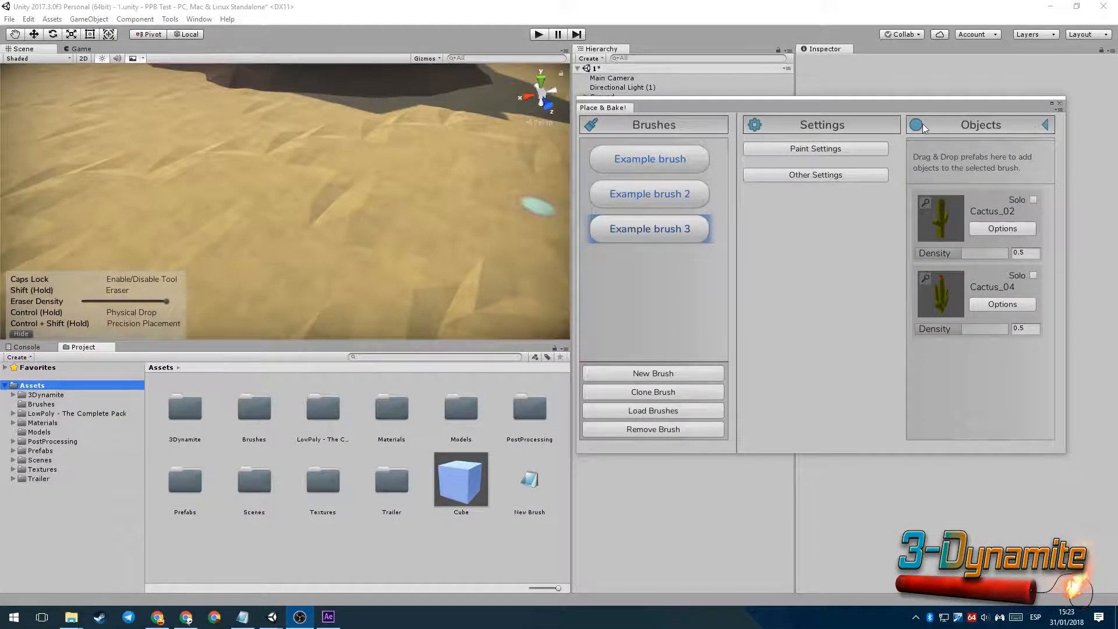
- Locate the source prefabs of Cactus_02 and Cactus_04 in the project from the brush's object list
left_click_drag(923, 110, 920, 95)
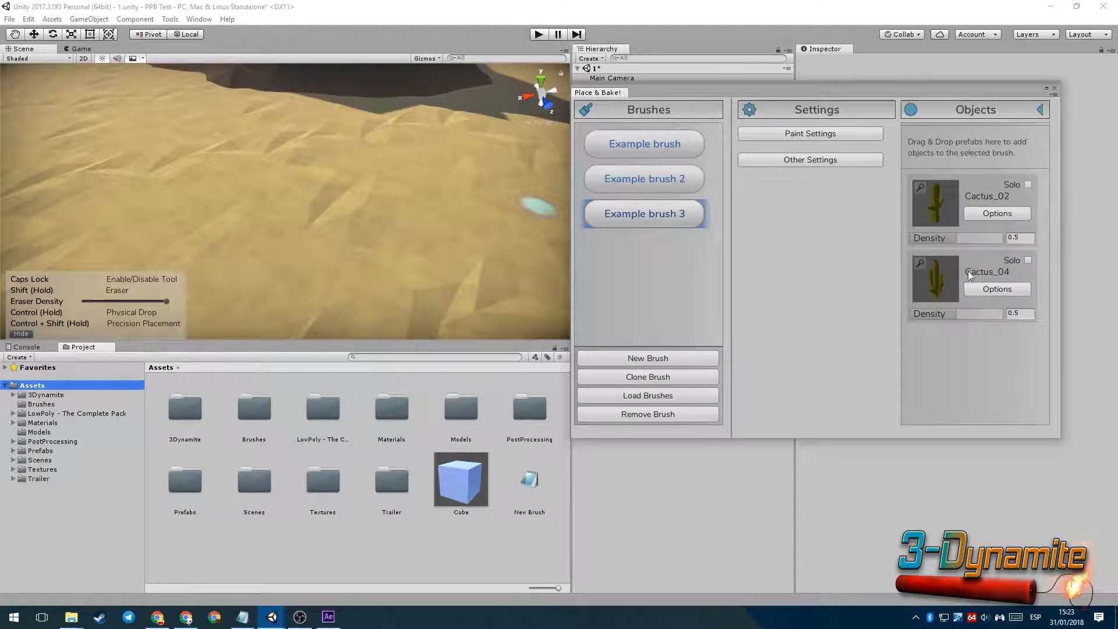
left_click(918, 188)
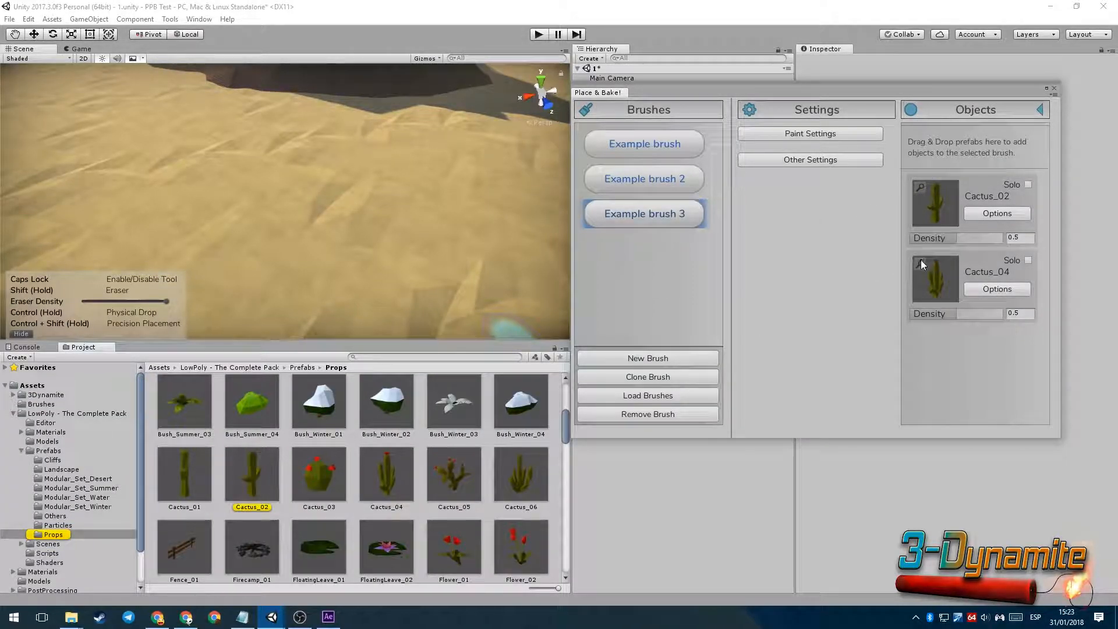
left_click(919, 261)
left_click(919, 188)
left_click(920, 262)
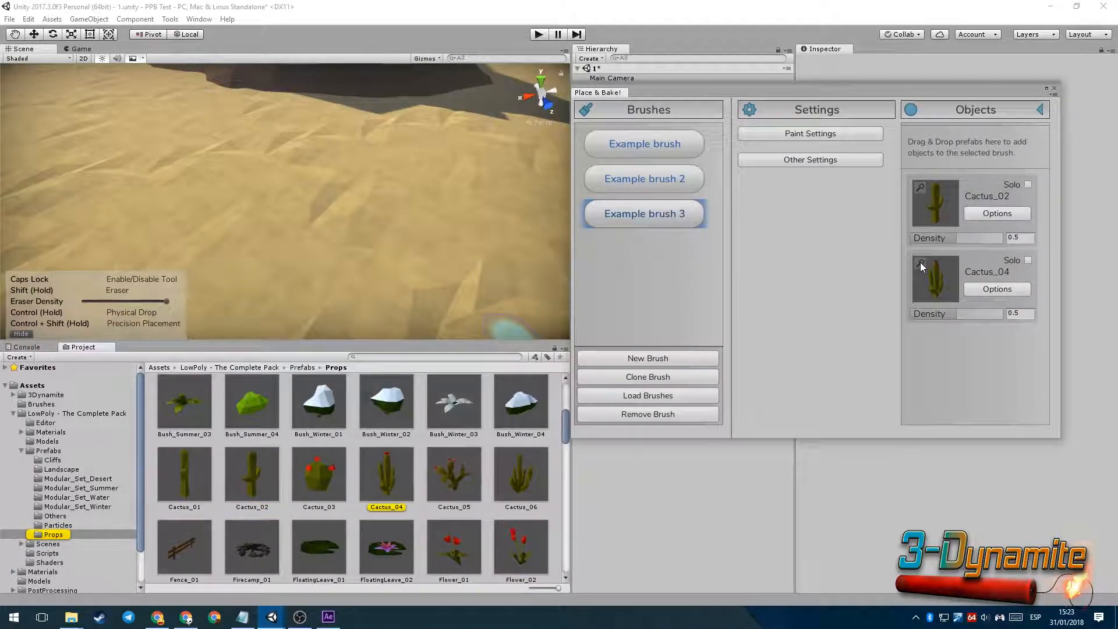
- Set the density of Cactus_04 to 0.91 and Cactus_02 to 0.13, and paint a test stroke on the sand
left_click_drag(953, 312, 965, 315)
left_click_drag(968, 240, 962, 247)
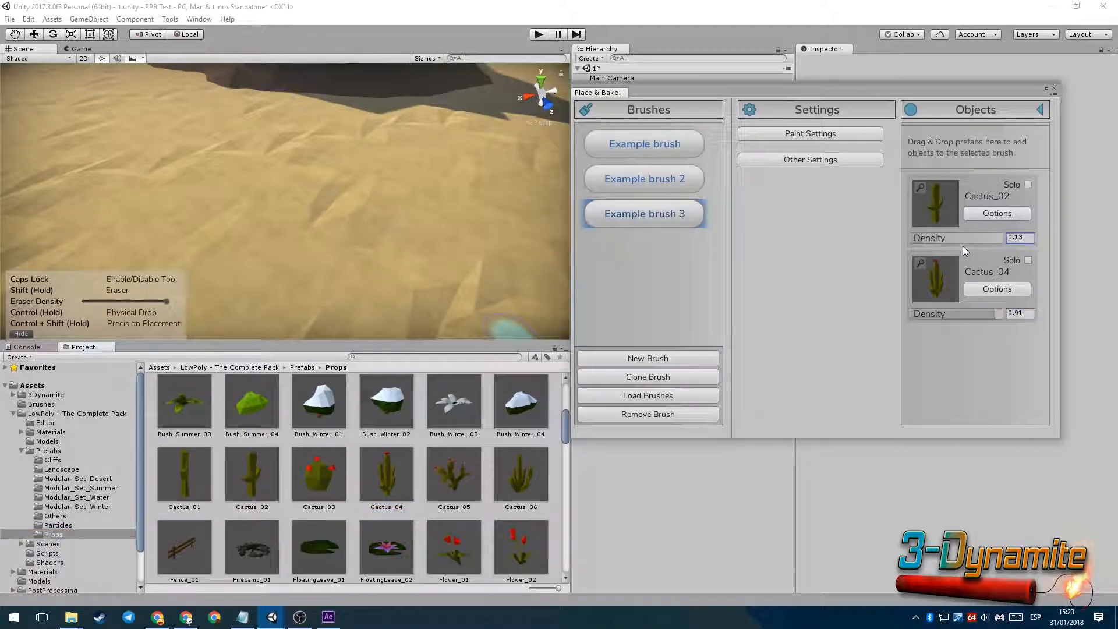
mouse_move(259, 214)
left_mouse_down()
mouse_move(249, 215)
mouse_move(402, 232)
left_mouse_up()
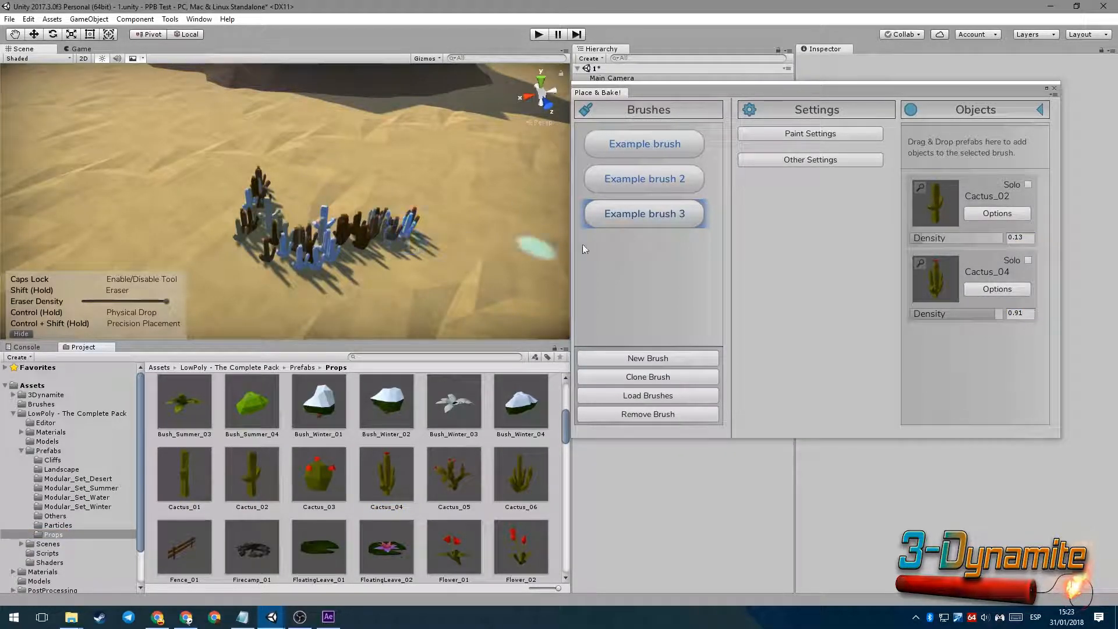
- Disable Vertex Color Variation in the brush's paint settings and paint a curved stroke of plain green cacti
left_click(821, 135)
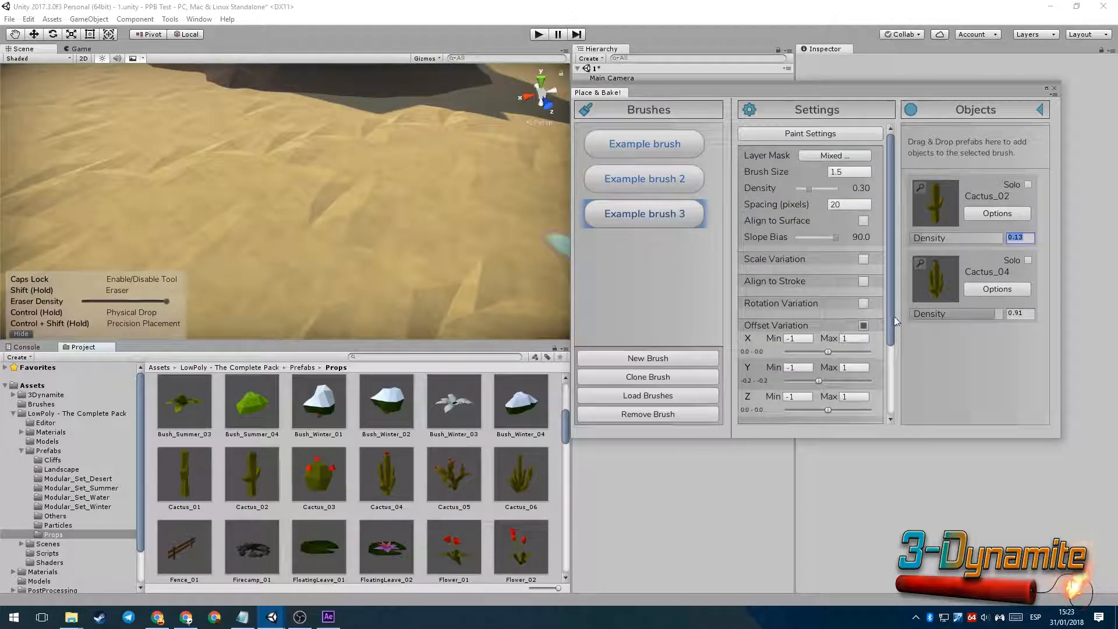
left_click_drag(892, 316, 886, 408)
left_click(866, 331)
mouse_move(311, 183)
left_mouse_down()
mouse_move(264, 237)
mouse_move(457, 252)
left_mouse_up()
scroll(431, 210, "up", 4)
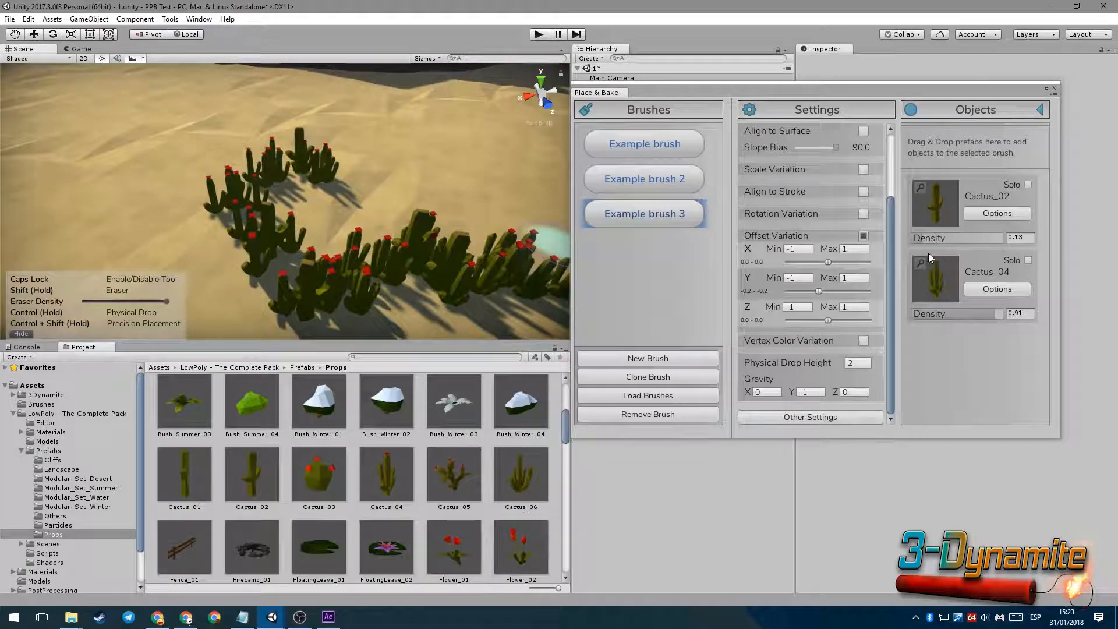
- Raise the Cactus_04 density to 0.94 and paint another curved stroke of cacti in front of the first
left_click_drag(1000, 316, 998, 315)
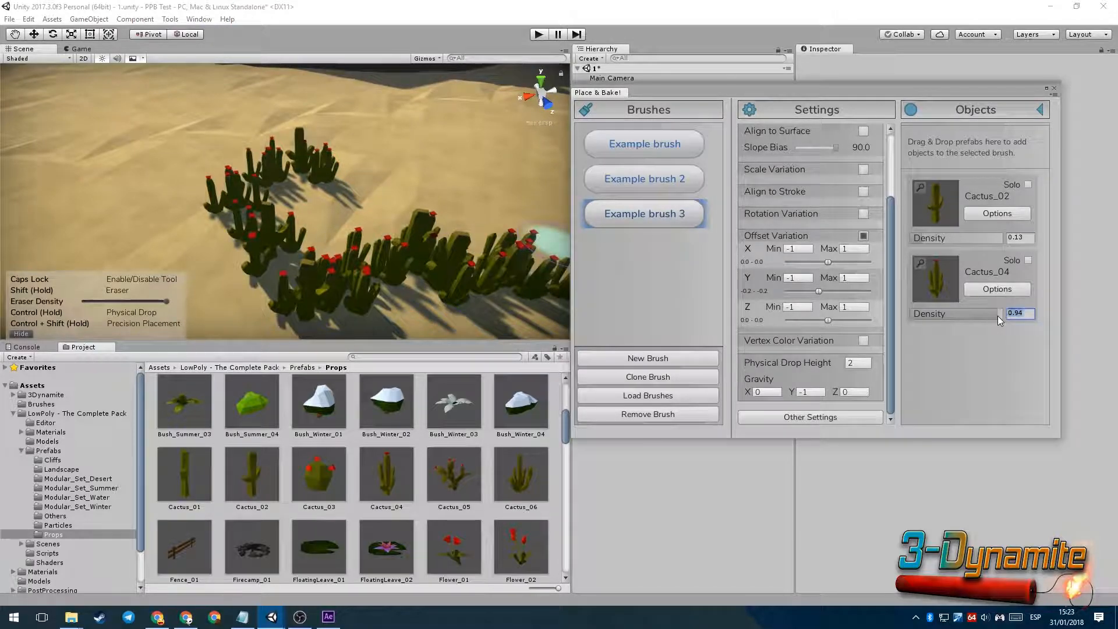
scroll(457, 225, "down", 3)
left_click_drag(457, 225, 398, 238, "alt")
scroll(432, 240, "down", 3)
left_click_drag(158, 191, 308, 257)
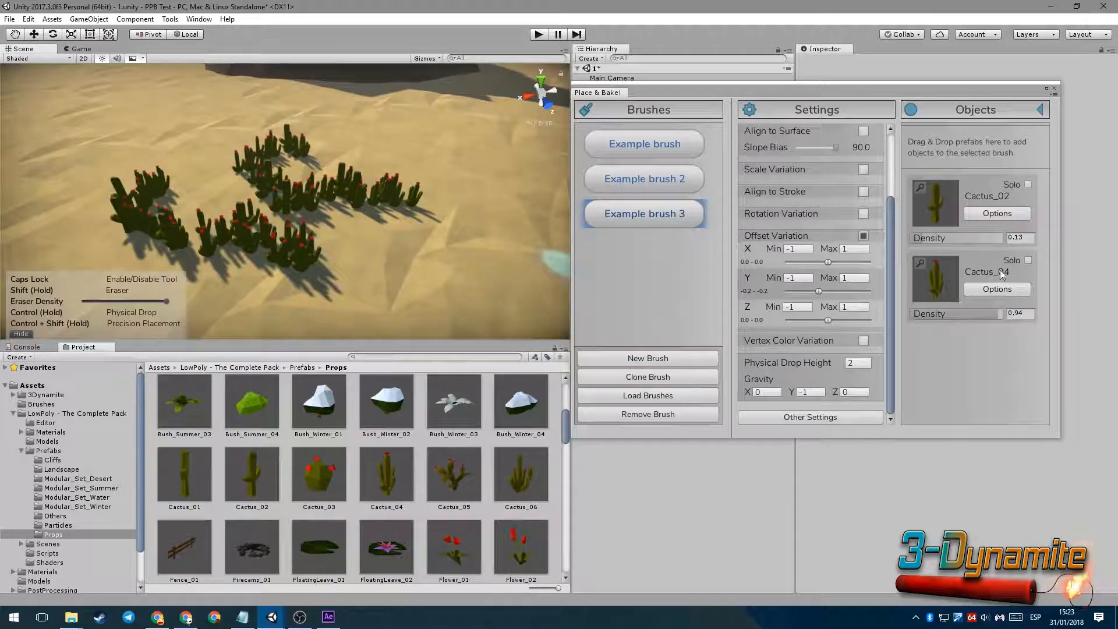
- Solo Cactus_04, paint several strokes of it on the open sand beside the mixed rows, and turn solo off
left_click(1028, 260)
scroll(437, 273, "down", 3)
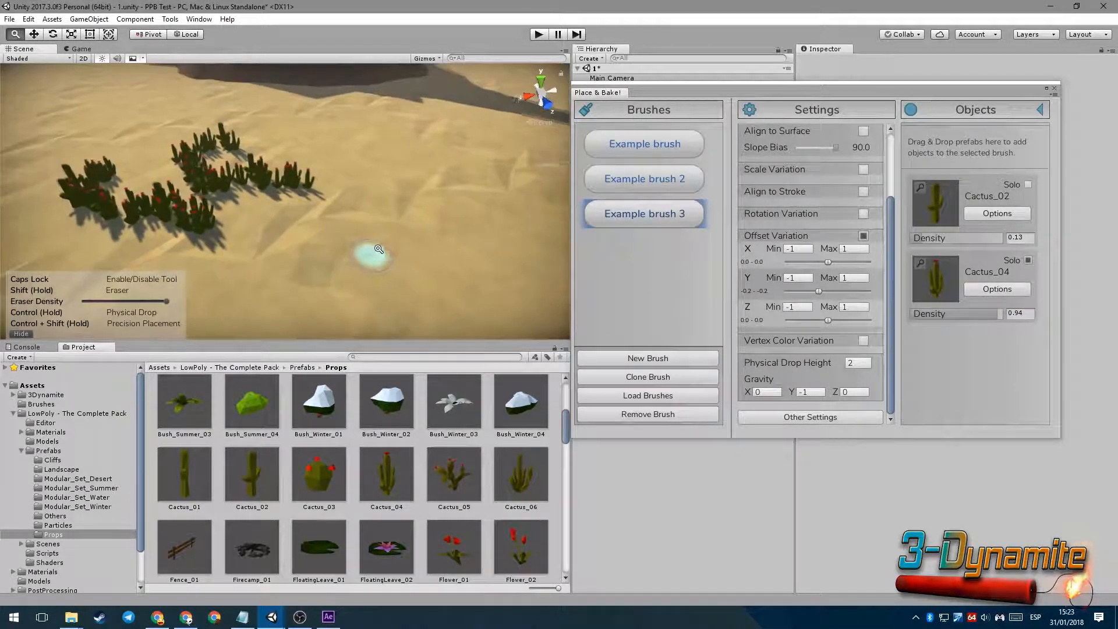
mouse_move(226, 266)
left_mouse_down()
mouse_move(362, 237)
mouse_move(443, 264)
mouse_move(411, 288)
left_mouse_up()
left_click_drag(526, 237, 386, 205)
middle_click_drag(476, 261, 360, 284)
left_click_drag(473, 224, 306, 177)
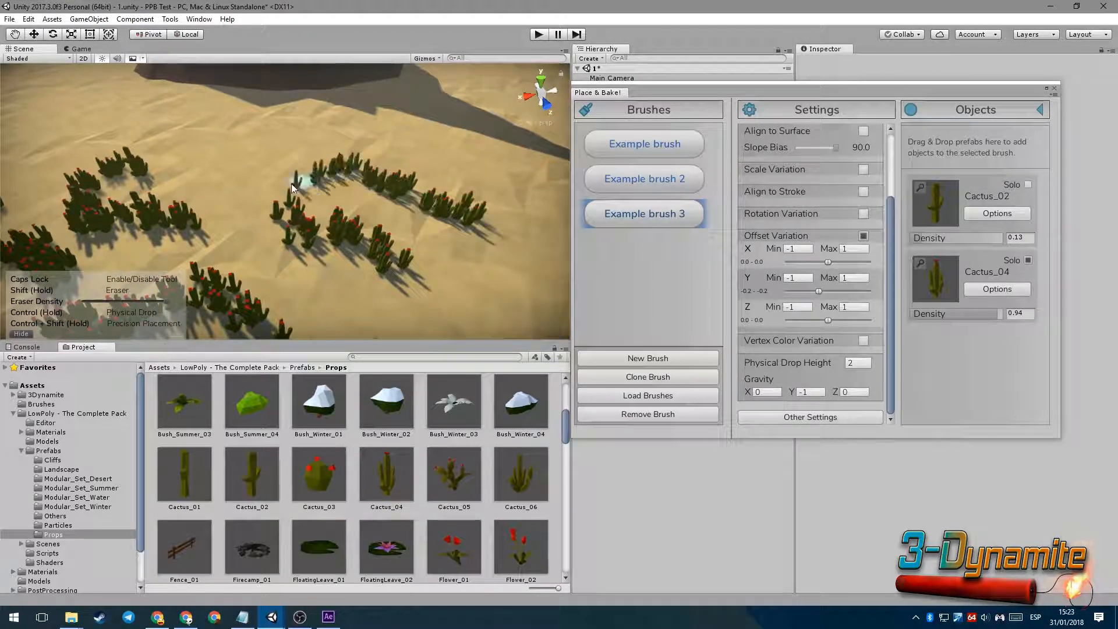
left_click(1028, 260)
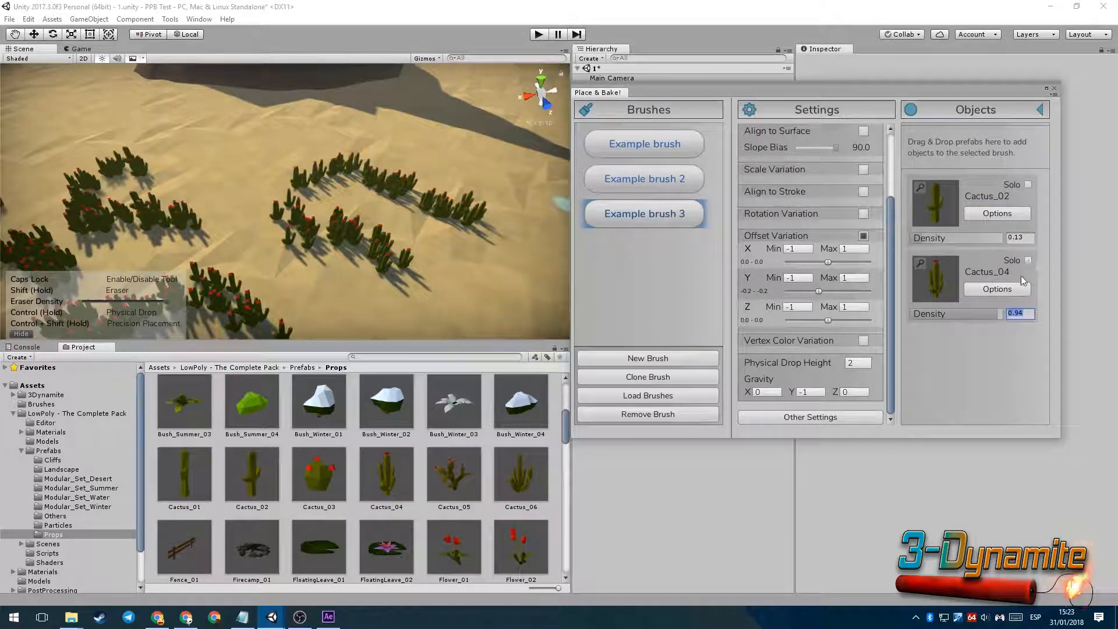
- Enable per object settings for Cactus_04 with Align to Surface on the X axis, and close its options
left_click(997, 289)
left_click_drag(935, 103, 1012, 69)
left_click(983, 225)
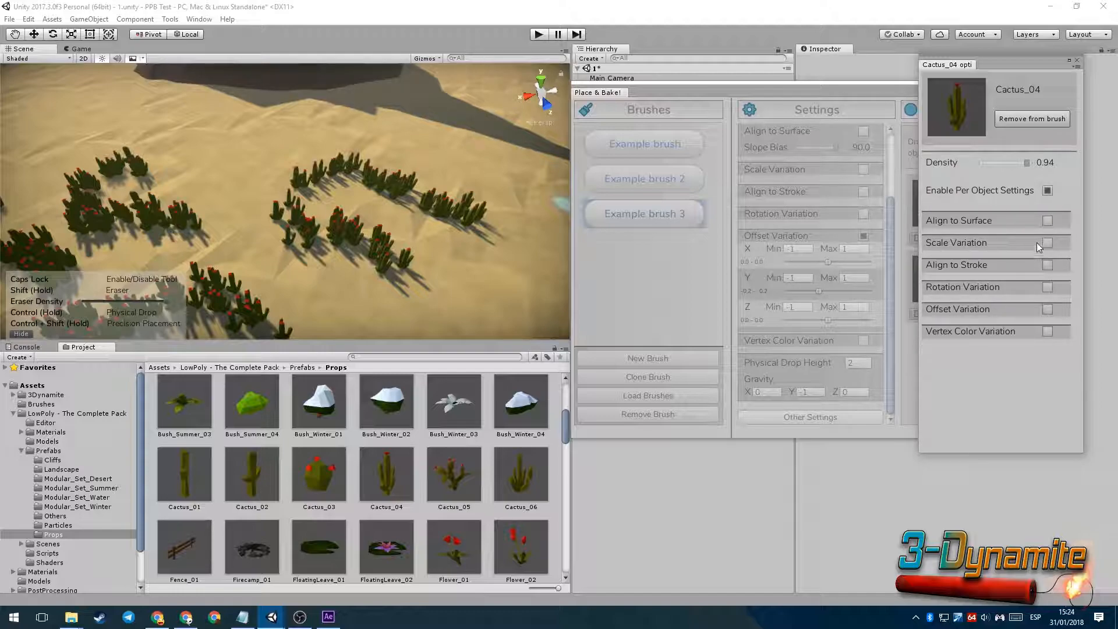
left_click(1047, 220)
left_click(1048, 220)
left_click(1048, 220)
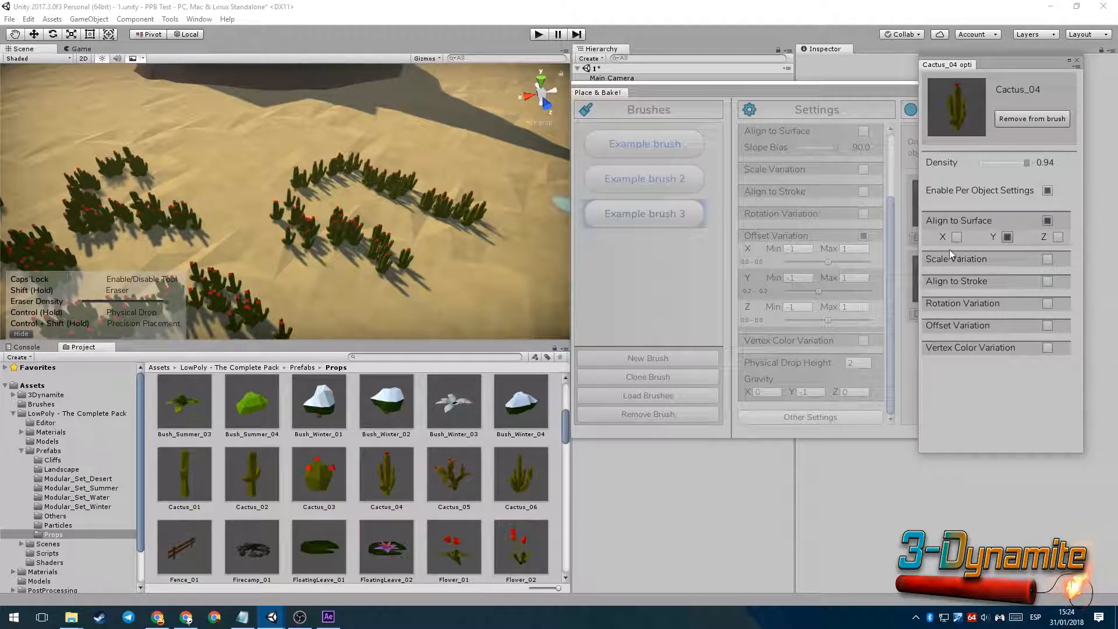
left_click(956, 236)
left_click_drag(1010, 71, 996, 116)
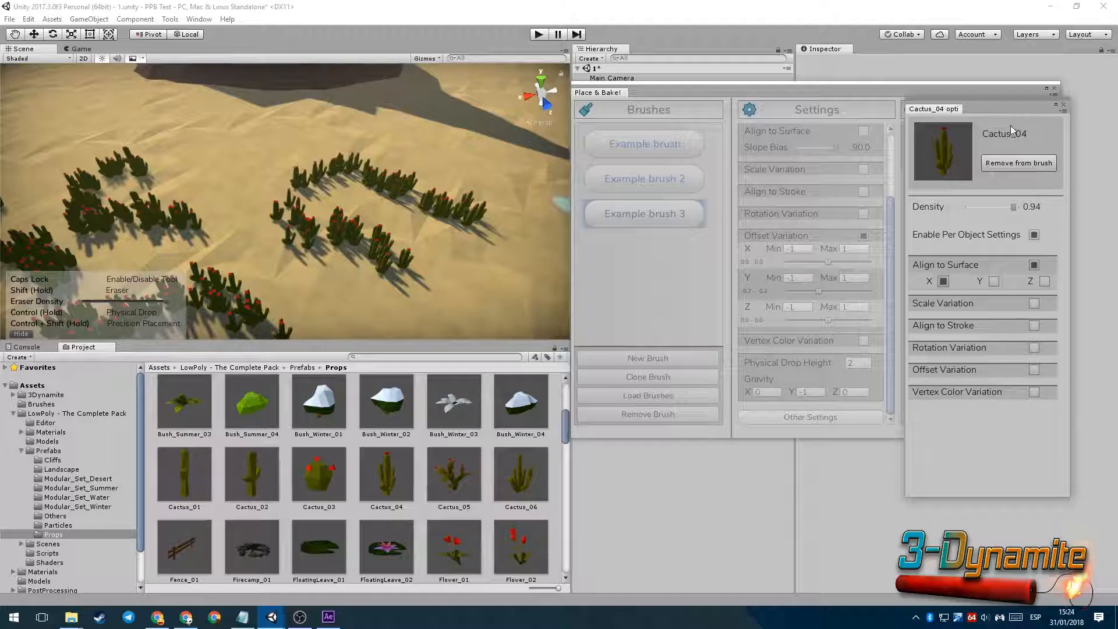
left_click_drag(1064, 107, 1026, 123)
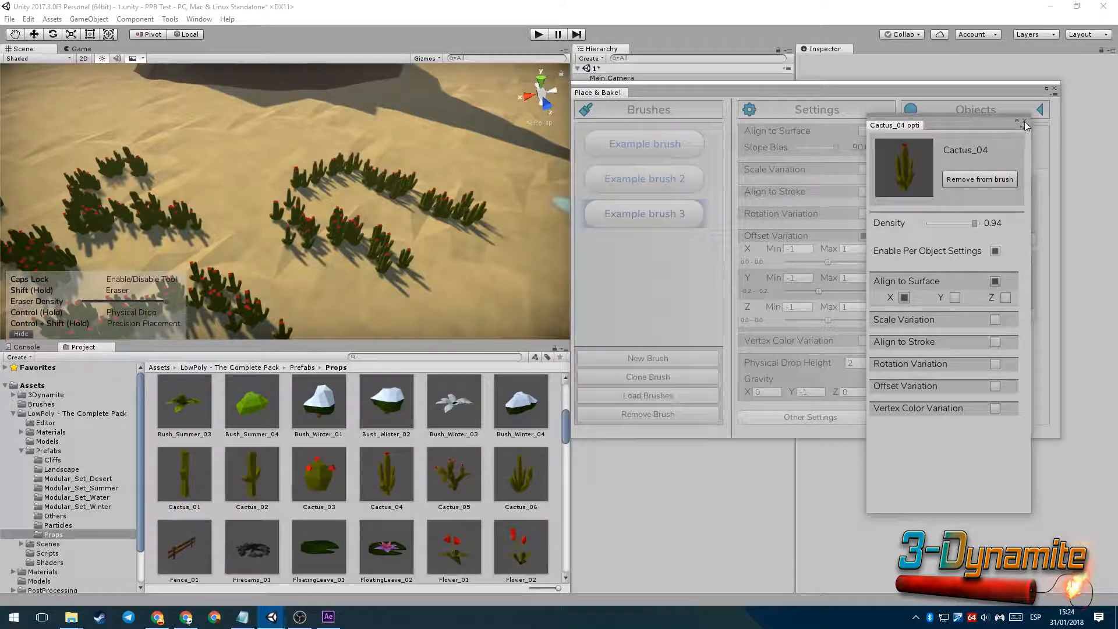
left_click(1024, 121)
- Paint new strokes mixing Cactus_02 with the surface-aligned Cactus_04 on the sand beside the earlier rows
mouse_move(891, 240)
left_mouse_down()
mouse_move(884, 188)
mouse_move(891, 238)
left_mouse_up()
right_click_drag(420, 289, 392, 247)
mouse_move(396, 300)
left_mouse_down("ctrl")
mouse_move(495, 256)
mouse_move(492, 221)
left_mouse_up("ctrl")
mouse_move(501, 233)
middle_mouse_down()
mouse_move(419, 245)
mouse_move(361, 227)
middle_mouse_up()
mouse_move(361, 268)
left_mouse_down("ctrl")
mouse_move(445, 227)
mouse_move(394, 198)
left_mouse_up("ctrl")
- Select one of the tilted Cactus_04 objects and frame it in the scene to inspect its orientation
left_click_drag(397, 256, 335, 128, "alt")
left_click(362, 225)
key("w")
key("f")
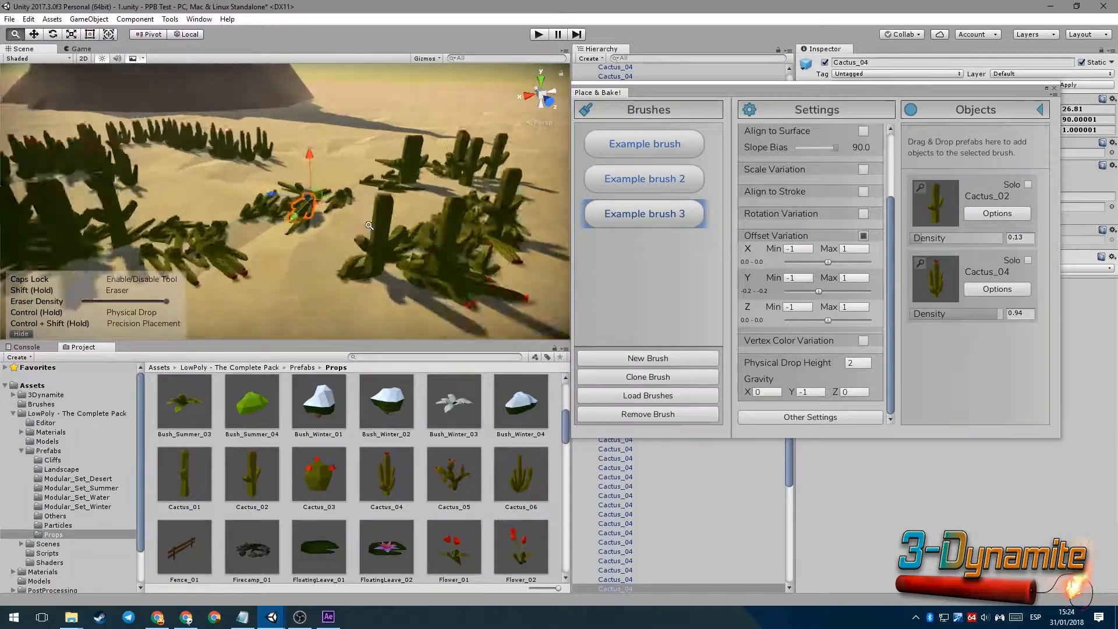
- Review the per object settings of Cactus_04, close its options, and look through the paint settings of Example brush 3
left_click(997, 289)
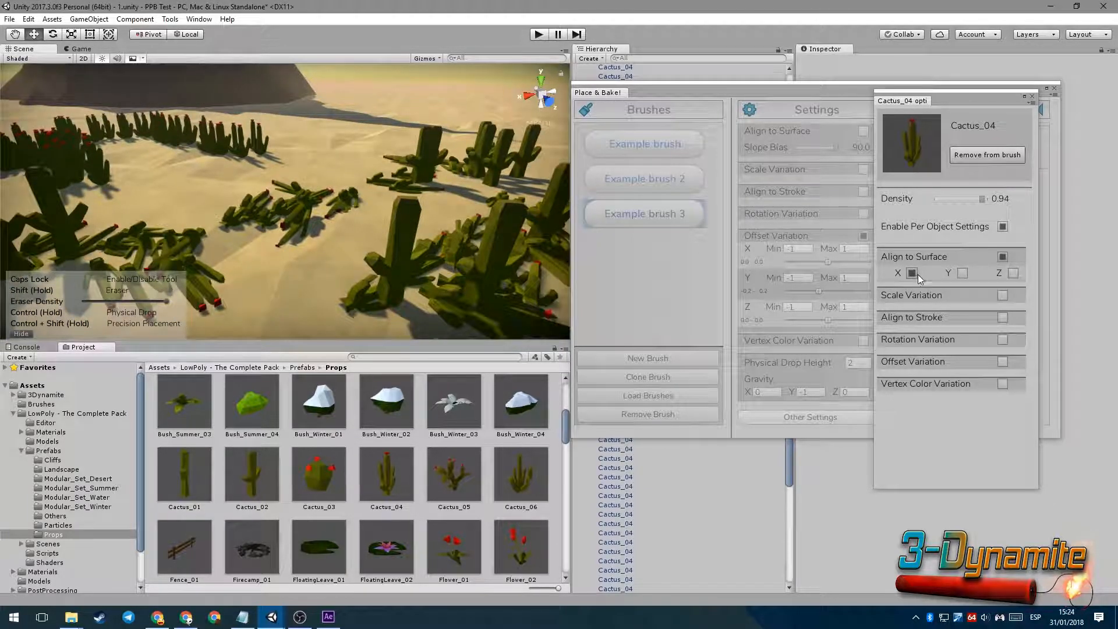
middle_click_drag(379, 218, 408, 233)
scroll(396, 232, "down", 3)
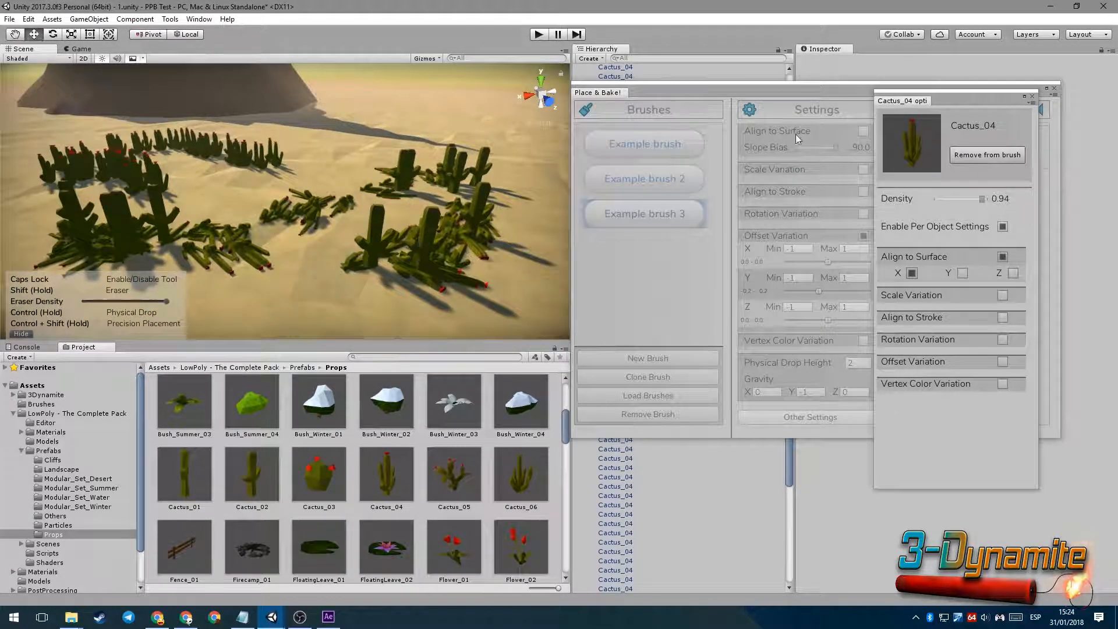
left_click(1030, 98)
left_click_drag(890, 236, 894, 165)
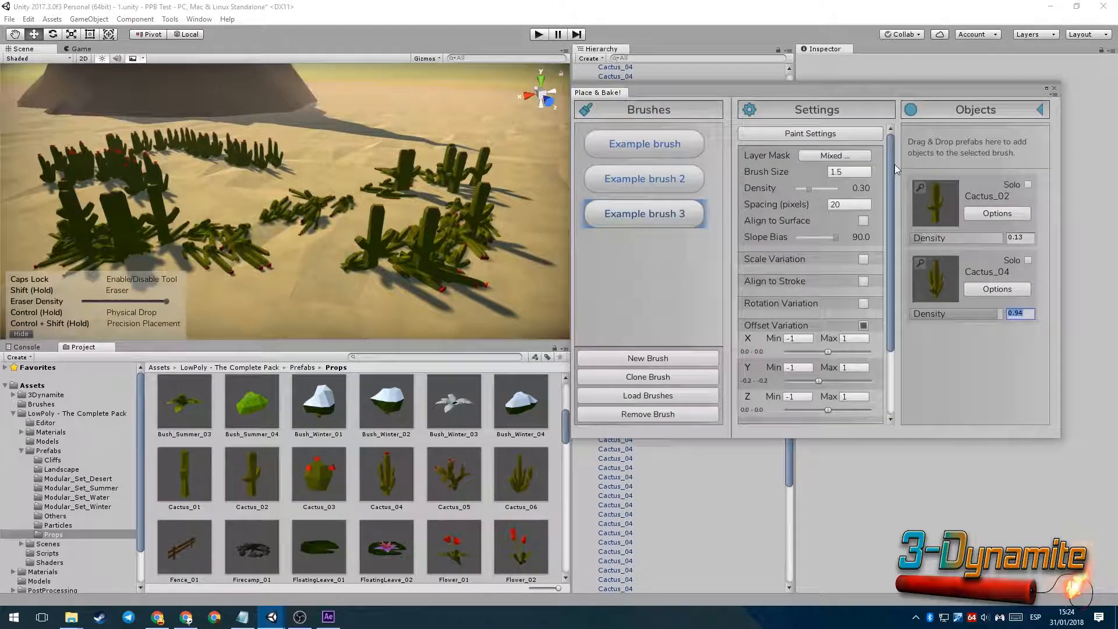
left_click_drag(892, 302, 893, 373)
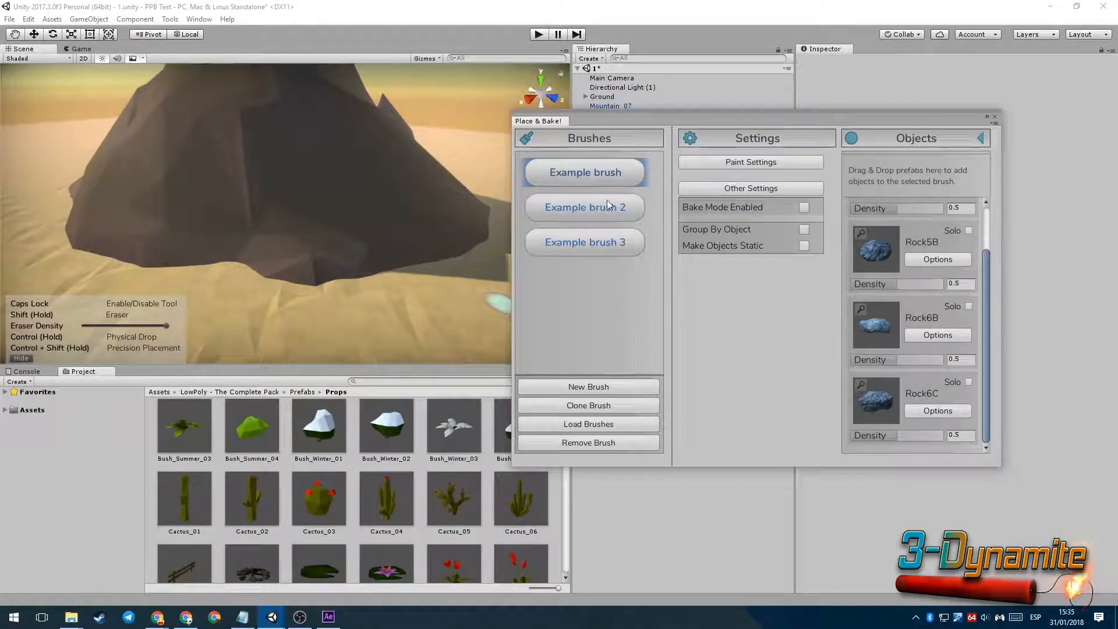
- Paint two strokes of ungrouped rocks with Example brush on the sand in front of the mountain
left_click_drag(645, 120, 729, 205)
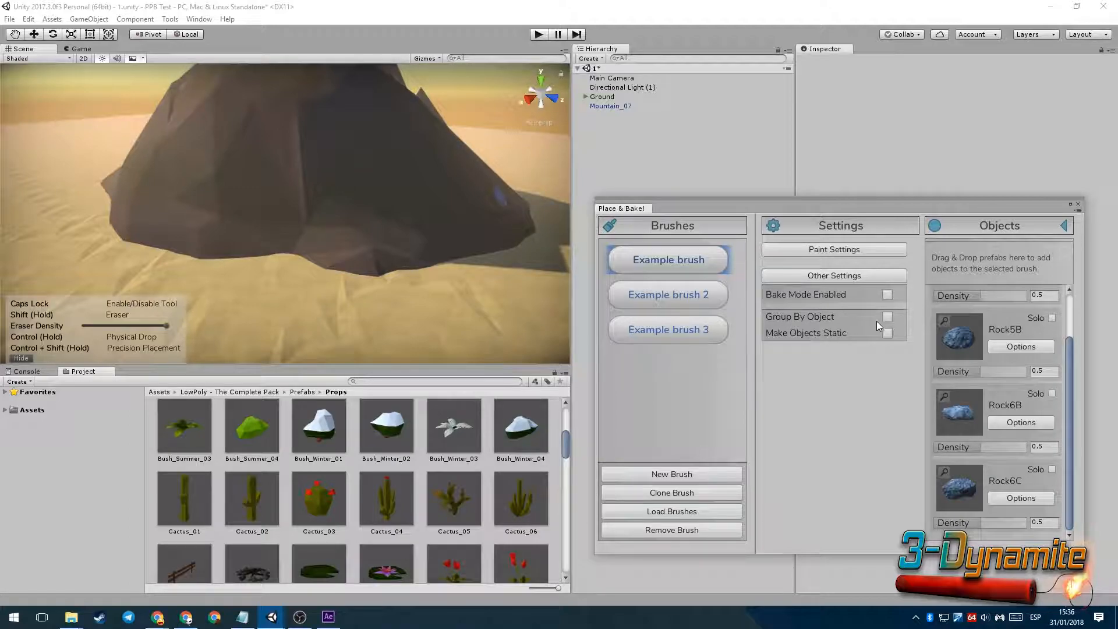
middle_click_drag(401, 303, 413, 272)
left_click_drag(286, 293, 417, 302)
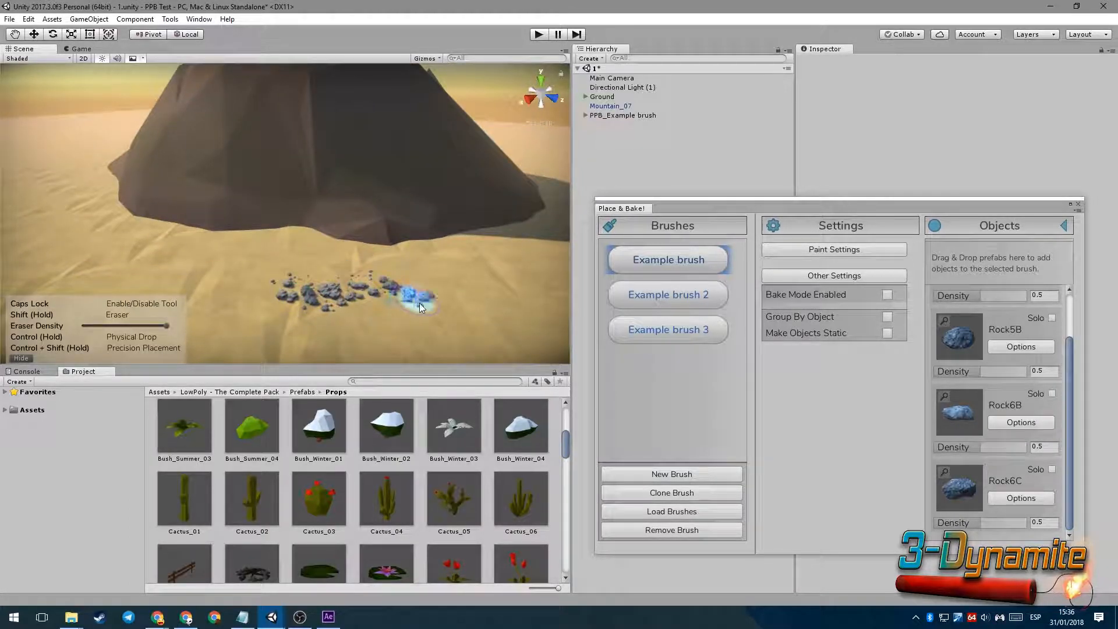
middle_click_drag(424, 297, 427, 250)
right_click_drag(427, 250, 397, 289)
mouse_move(396, 291)
left_mouse_down()
mouse_move(250, 305)
mouse_move(406, 303)
left_mouse_up()
right_click_drag(406, 303, 415, 317)
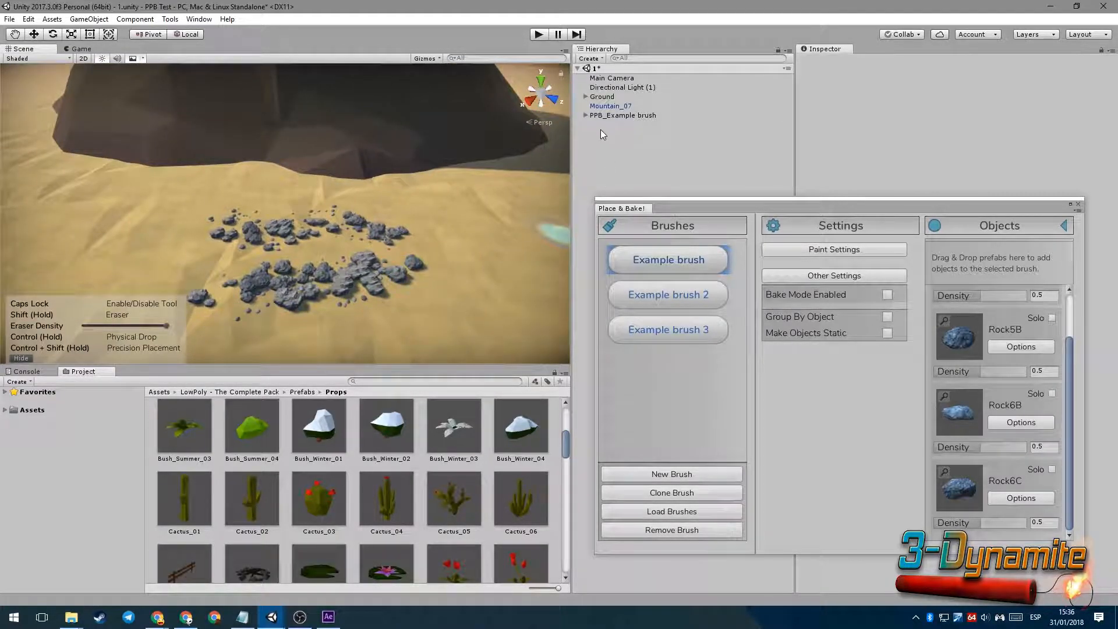
- Expand the PPB_Example brush parent to inspect its rock objects, and delete it together with the painted rocks
left_click(585, 114)
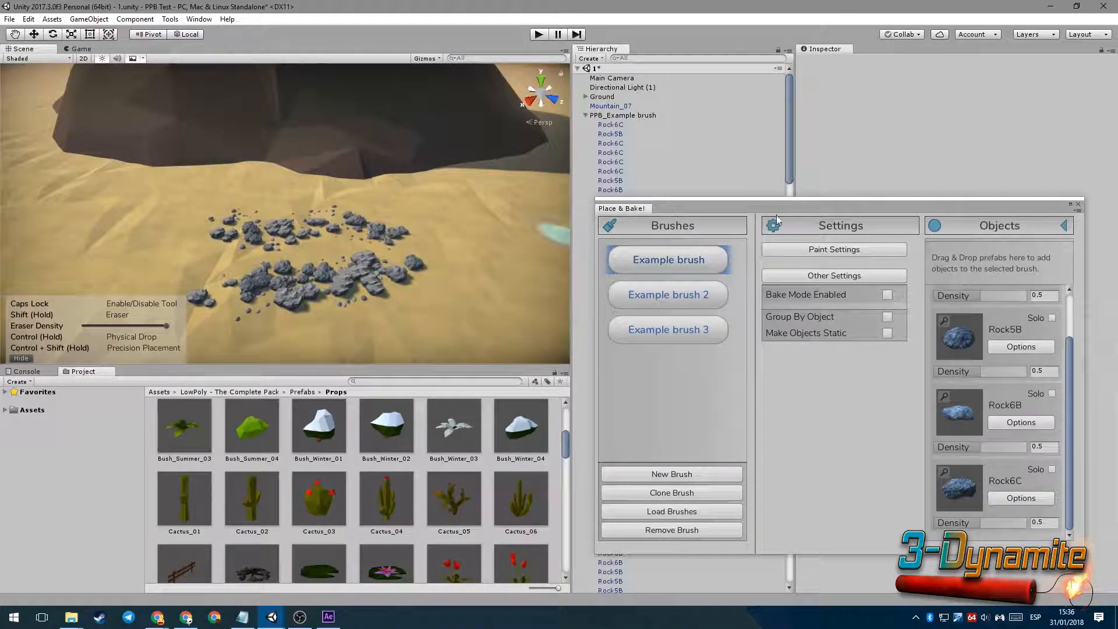
left_click_drag(777, 205, 891, 213)
mouse_move(788, 138)
left_mouse_down()
mouse_move(792, 579)
mouse_move(782, 125)
left_mouse_up()
left_click(631, 115)
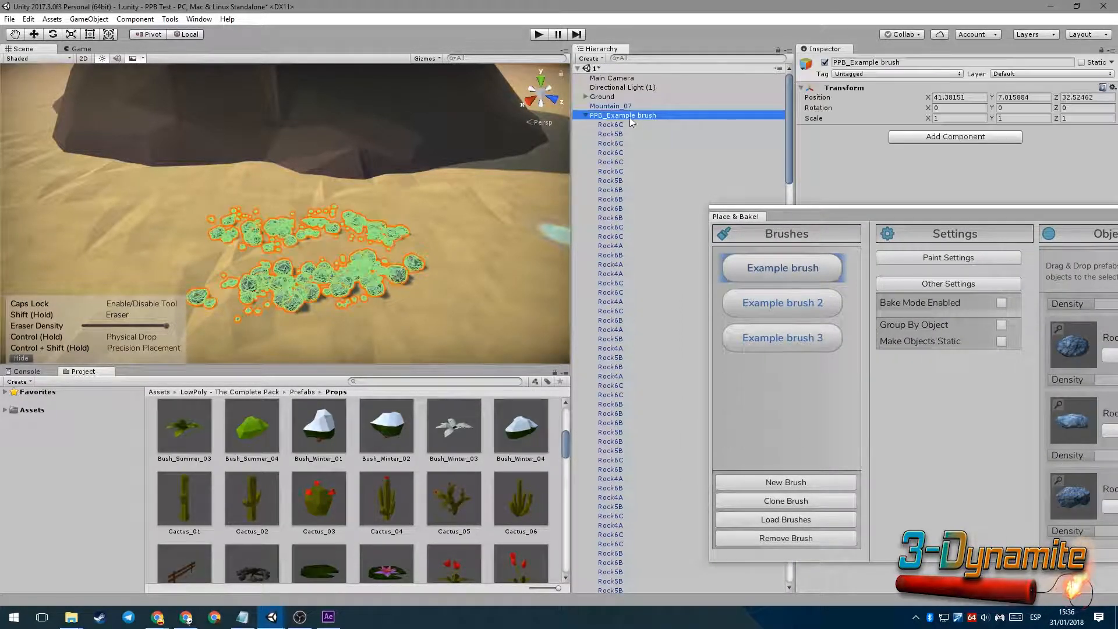
left_click(585, 115)
key("Delete")
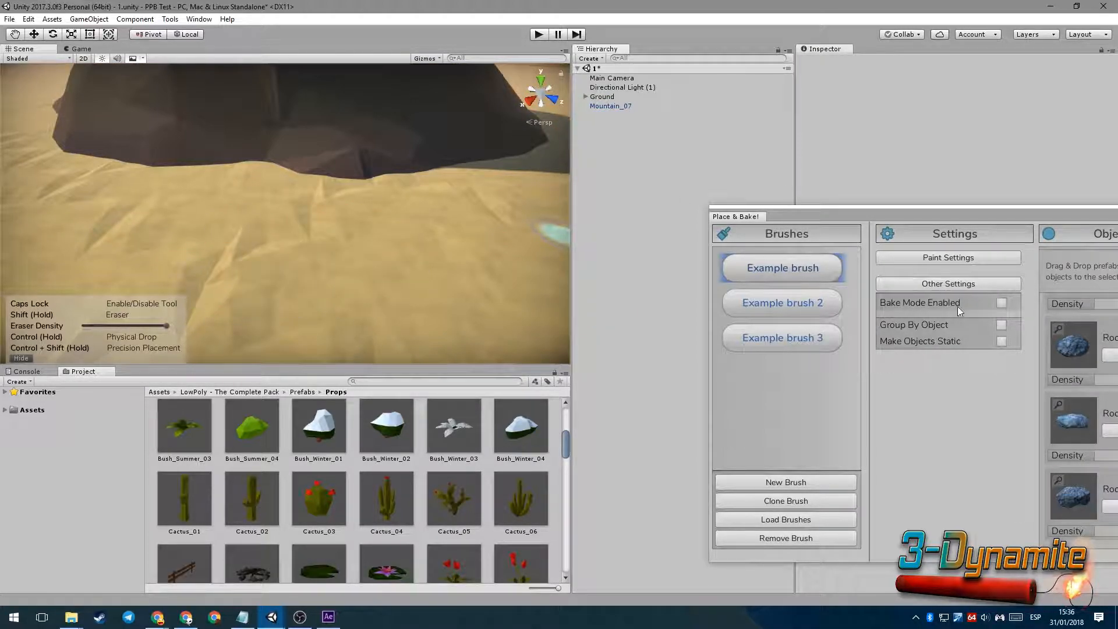
- Enable Group By Object for Example brush and paint a cluster of rocks on the sand in front of the mountain
left_click(1001, 325)
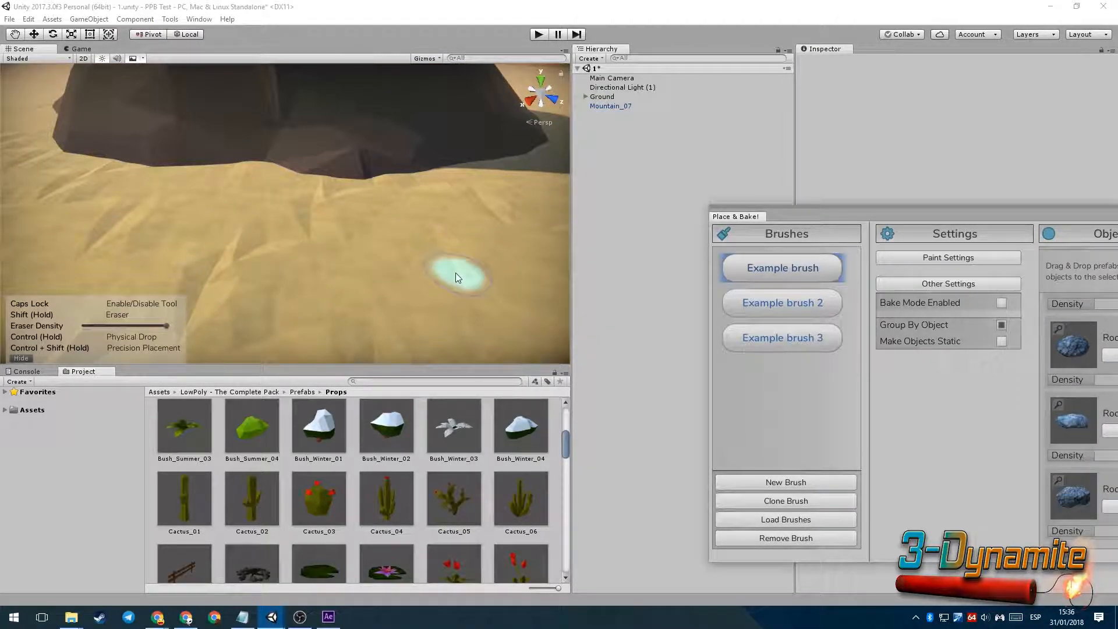
left_click(340, 233)
left_click_drag(340, 233, 428, 289)
- Inspect how PPB_Example brush splits the rocks into per-object groups, expanding the Rock4A group, and compare with the brush's objects
left_click(585, 116)
left_click(600, 126)
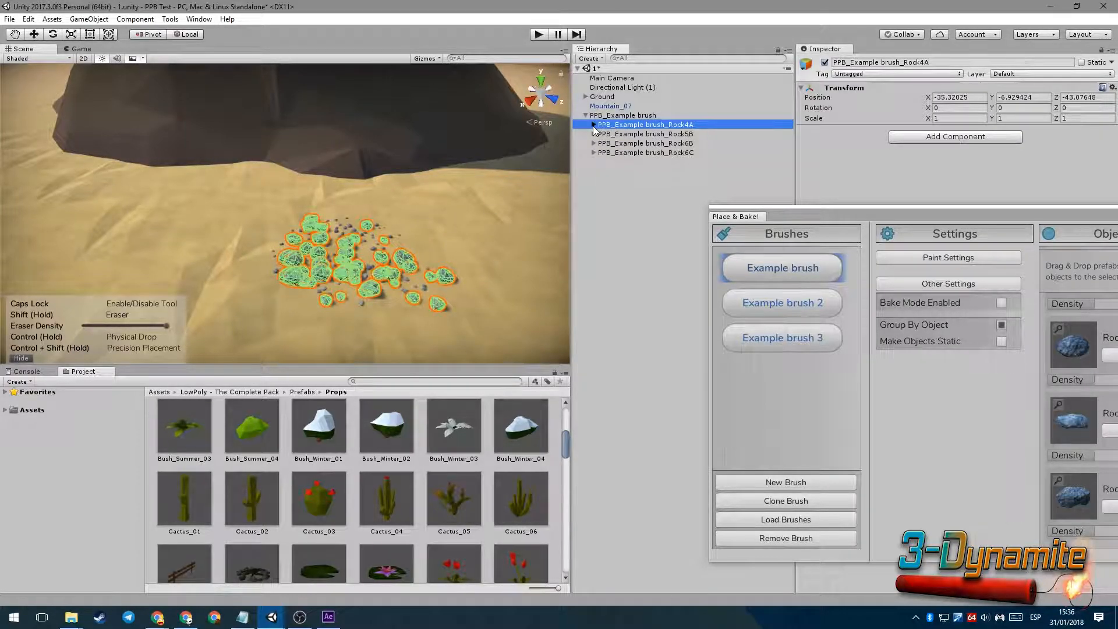
left_click(593, 125)
mouse_move(791, 172)
left_mouse_down()
mouse_move(791, 202)
mouse_move(781, 157)
left_mouse_up()
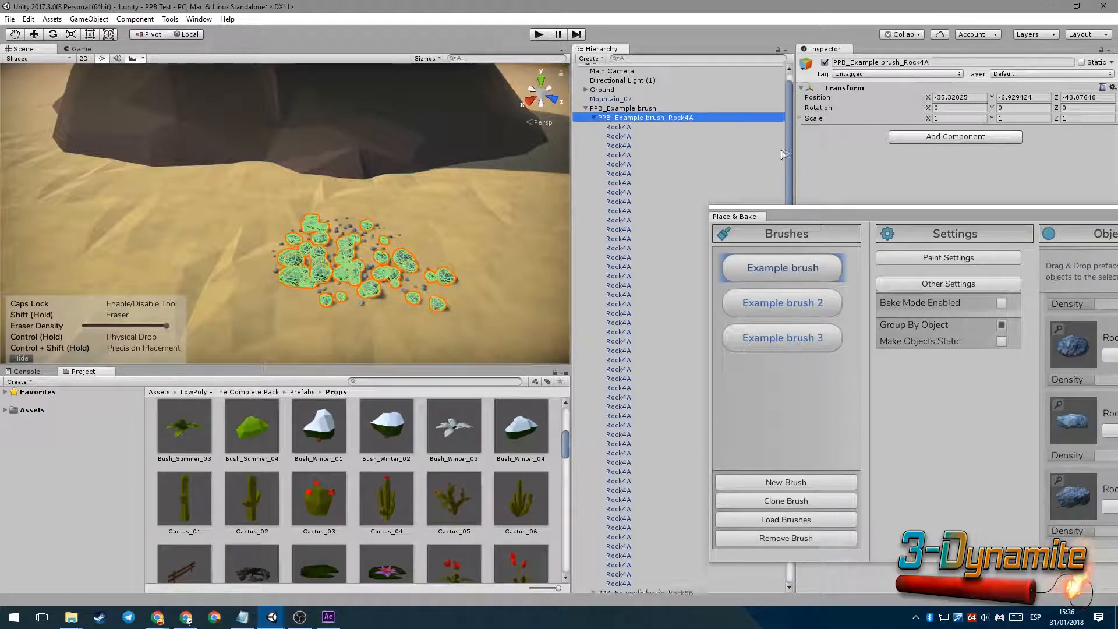
left_click(594, 124)
left_click_drag(735, 216, 520, 179)
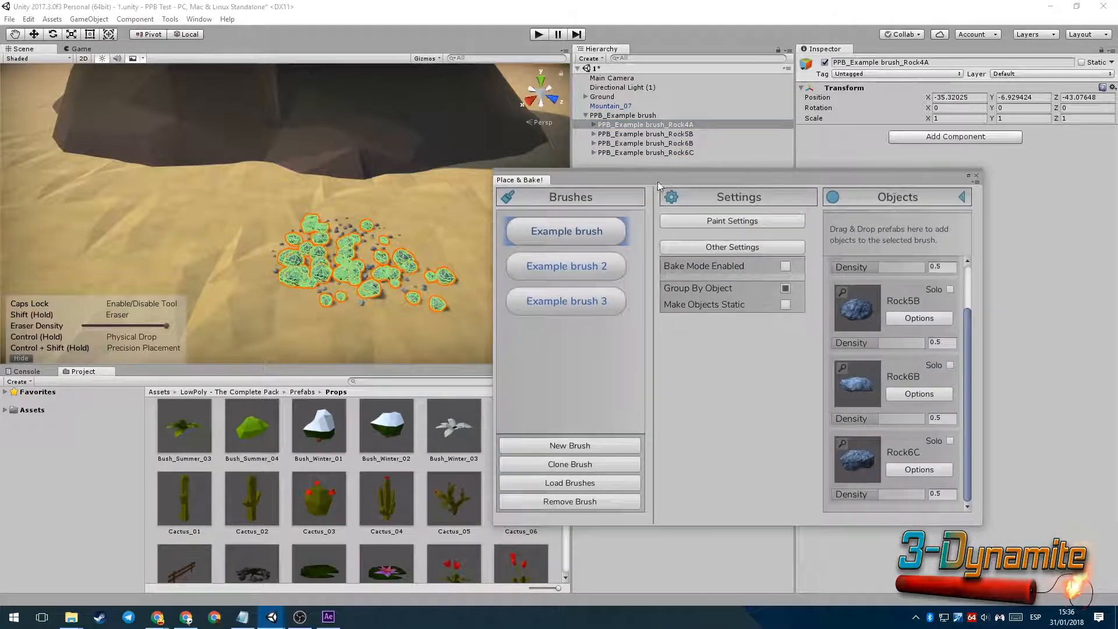
scroll(972, 358, "up", 3)
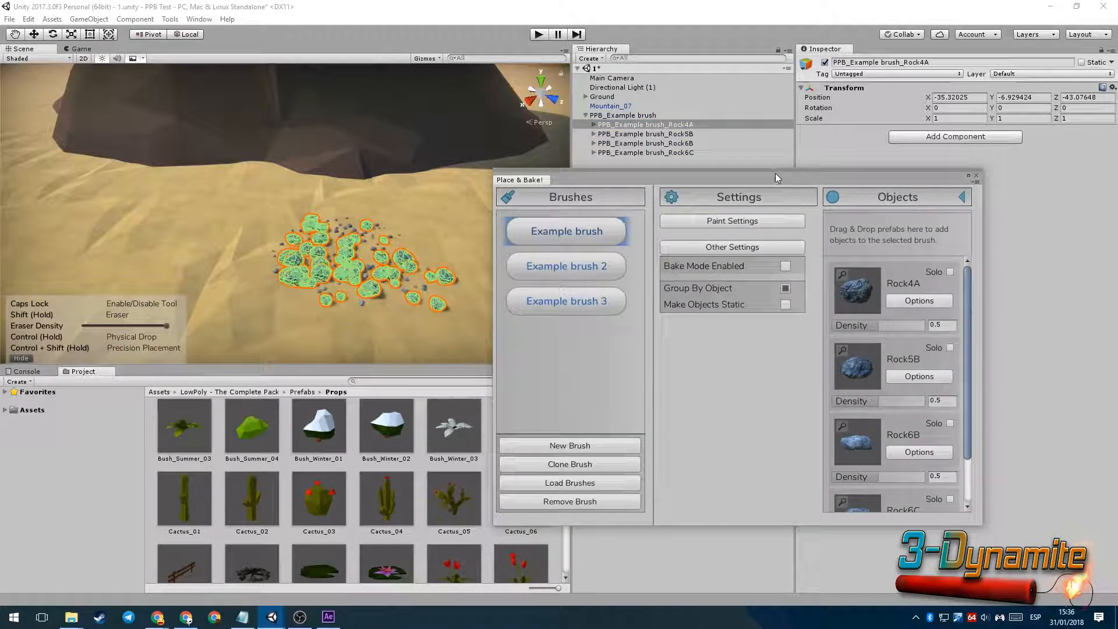
left_click_drag(776, 174, 868, 260)
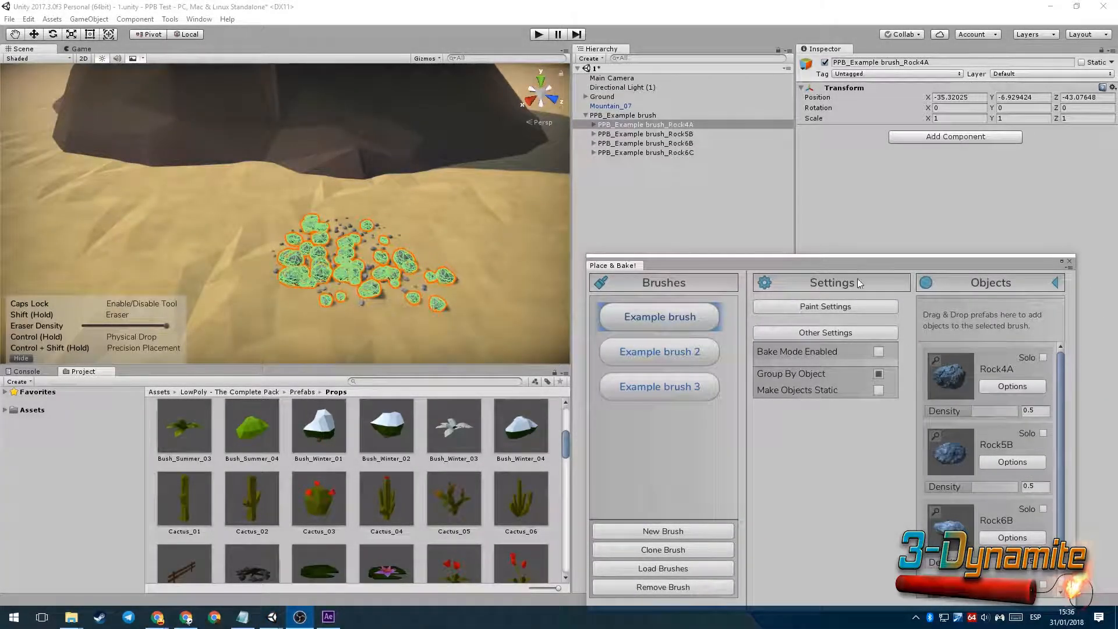
left_click_drag(851, 280, 851, 252)
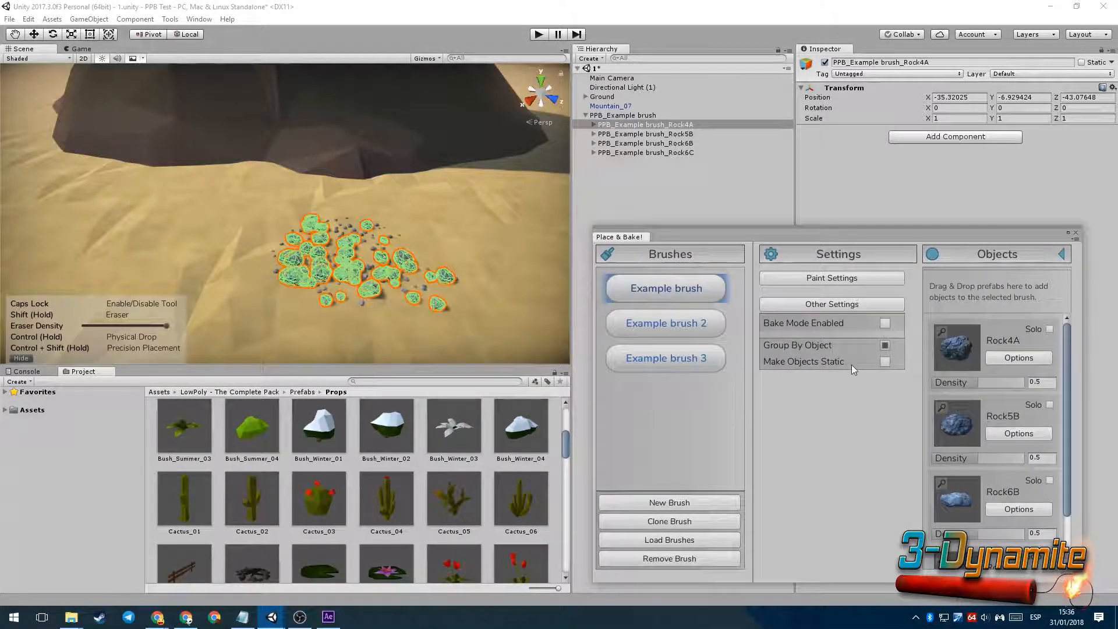
- Paint more grouped rocks beside the cluster, enable Make Objects Static, and paint another patch of rocks on the sand
scroll(407, 284, "down", 5)
middle_click_drag(400, 282, 297, 275)
mouse_move(365, 247)
left_mouse_down()
mouse_move(327, 244)
mouse_move(378, 298)
left_mouse_up()
left_click(884, 361)
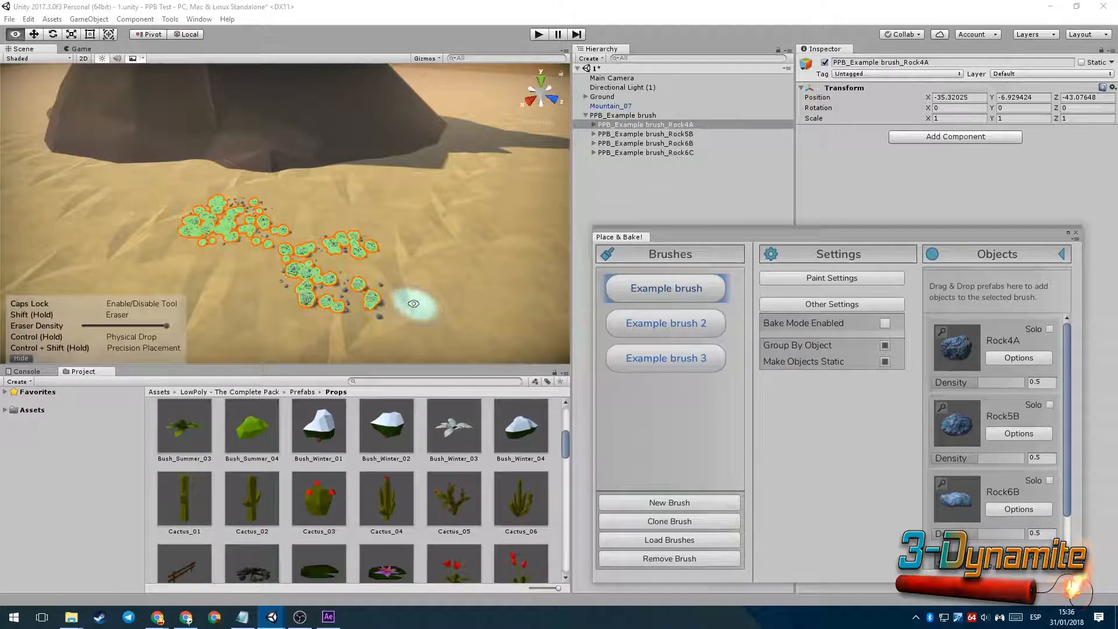
middle_click_drag(413, 303, 294, 263)
left_click_drag(424, 235, 453, 295)
- Delete the PPB_Example brush parent to clear all painted rocks from the scene
left_click(626, 117)
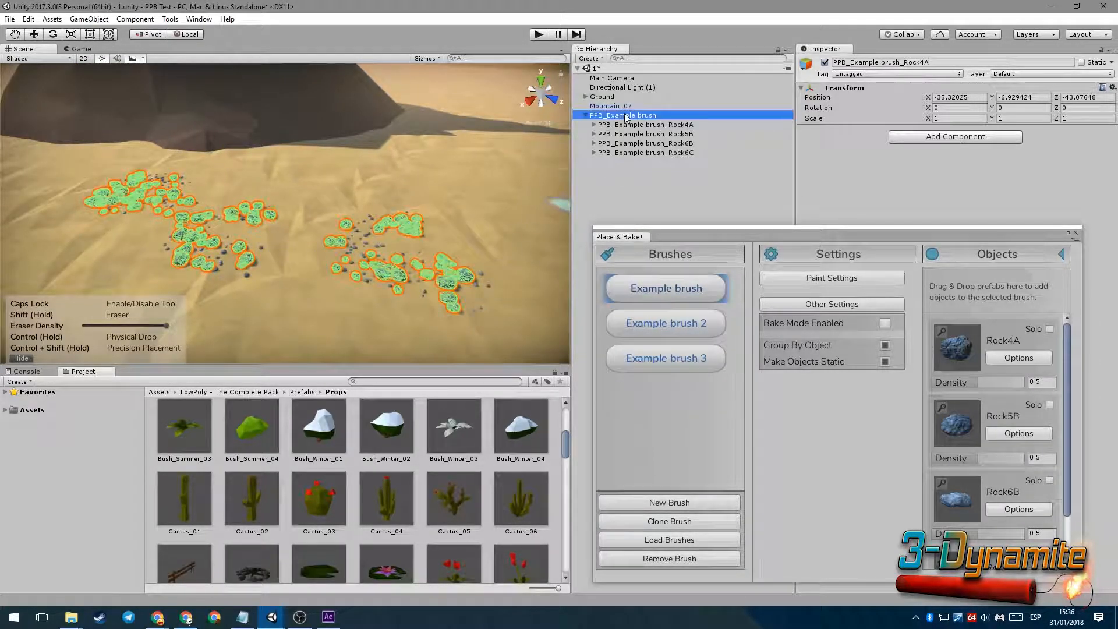
key("Delete")
left_click_drag(314, 188, 374, 271)
key("Caps_Lock")
left_click(397, 251)
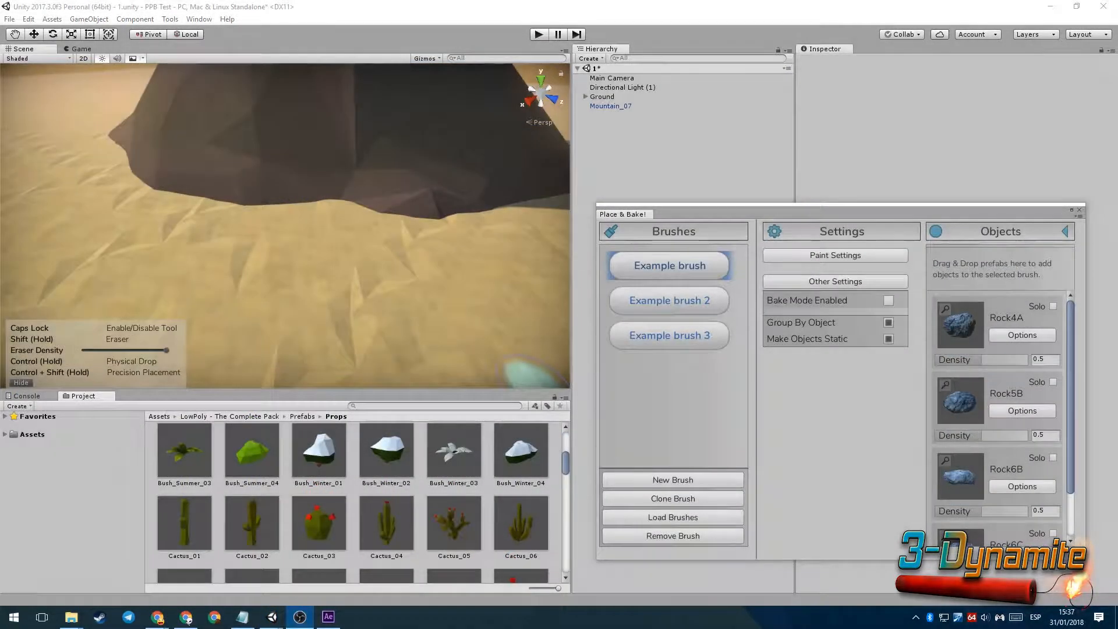
- Enable Bake Mode for Example brush and accept the caution about the non-undoable operation
left_click_drag(967, 210, 964, 190)
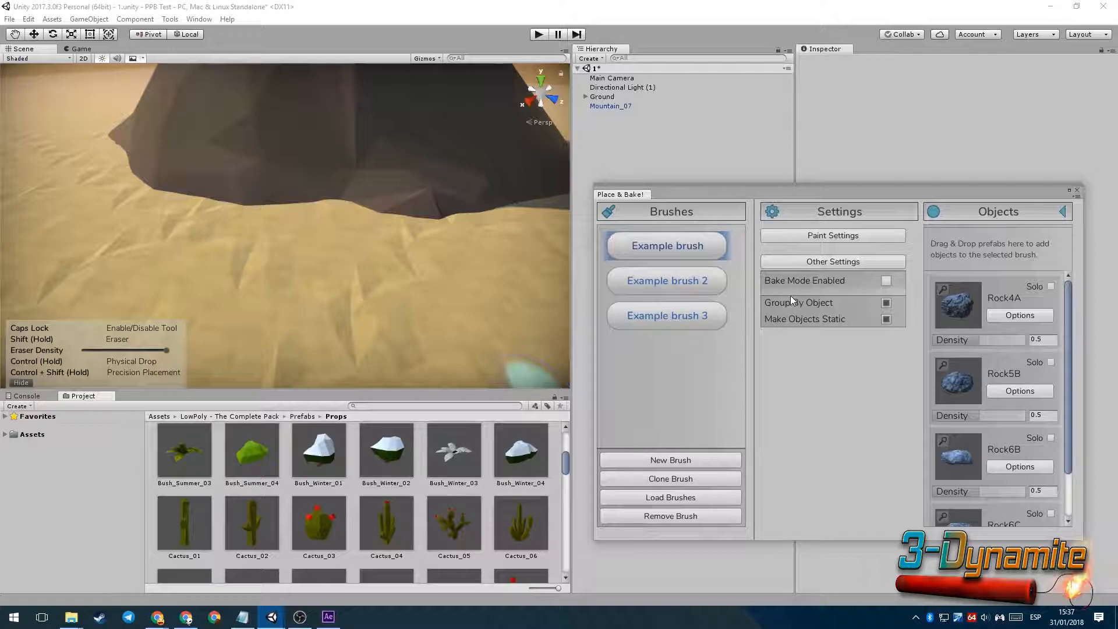
left_click(886, 282)
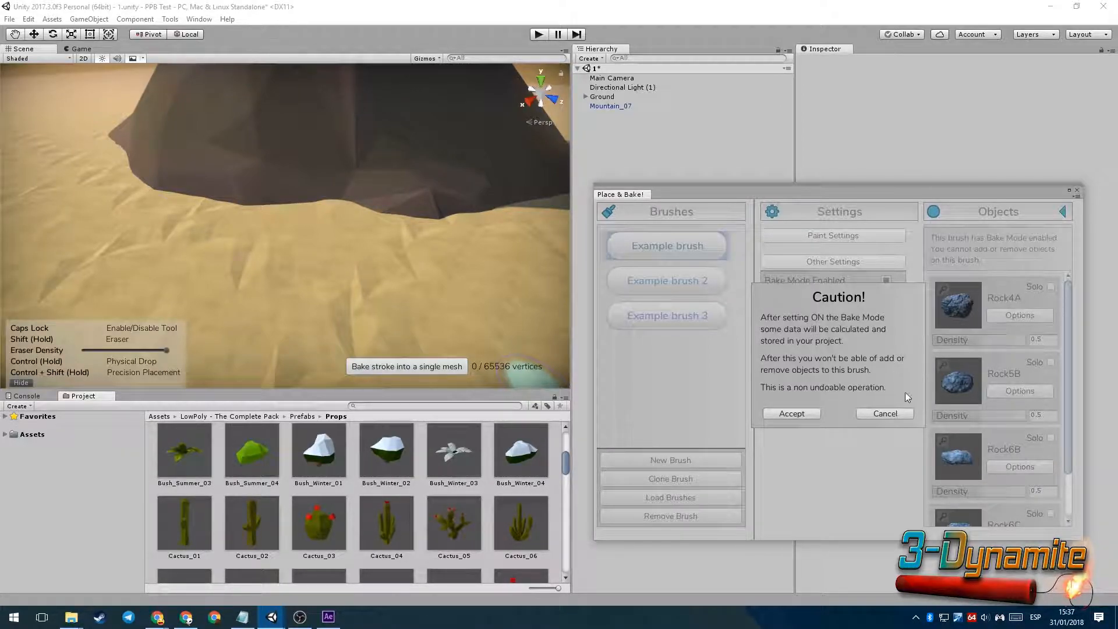
left_click(801, 417)
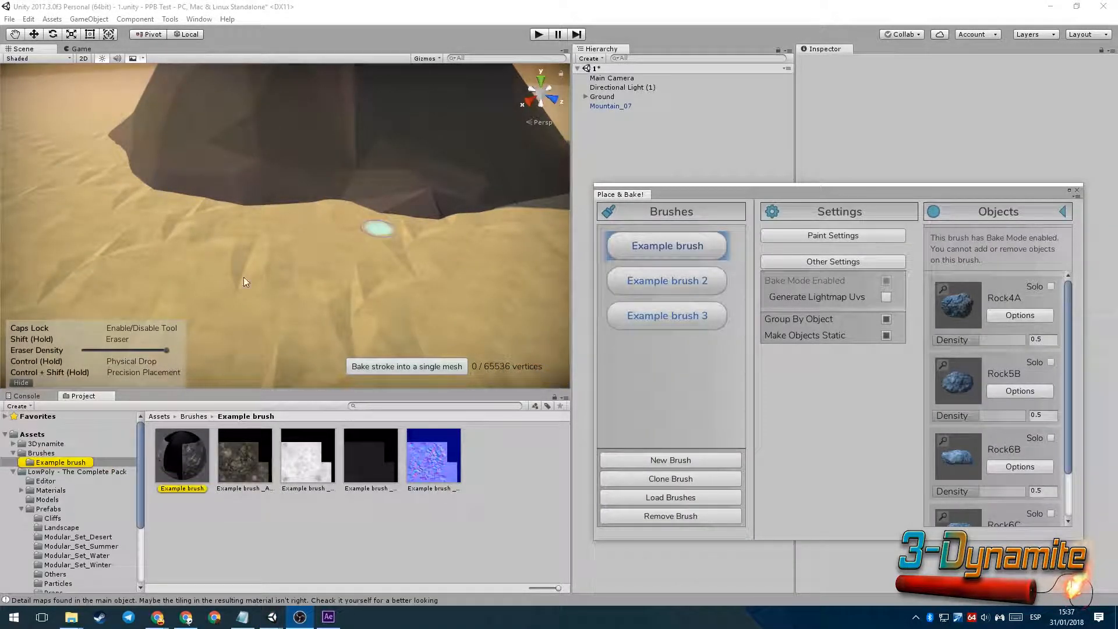
- Inspect the material and each texture generated in the Brushes/Example brush folder, ending on the albedo texture
mouse_move(294, 295)
right_mouse_down()
mouse_move(286, 286)
mouse_move(196, 424)
right_mouse_up()
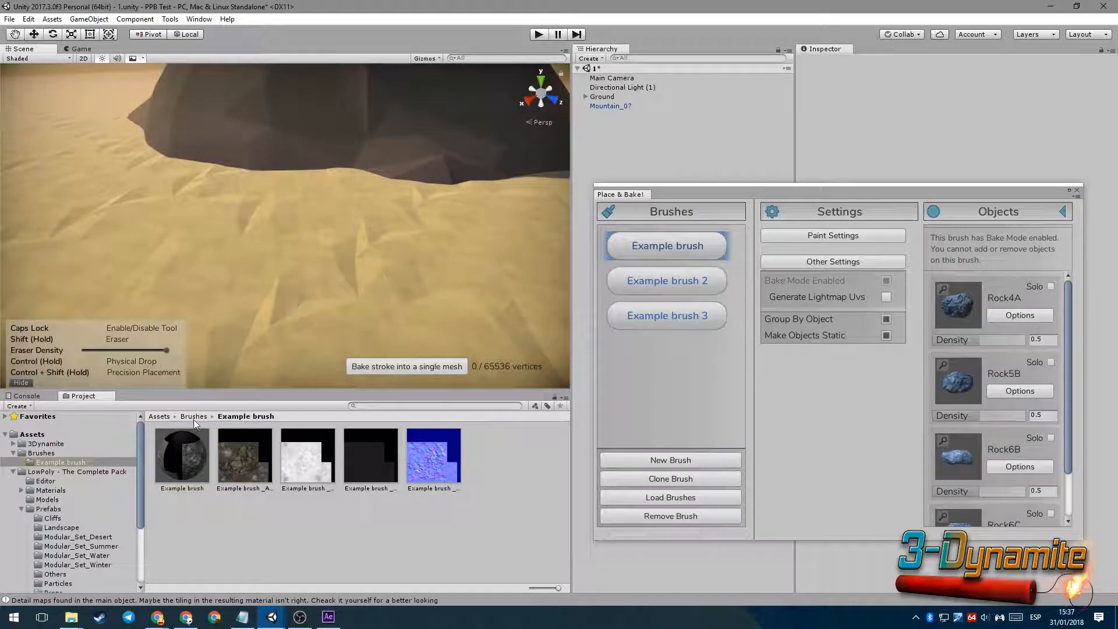
left_click(189, 462)
left_click(265, 469)
left_click(307, 466)
left_click(368, 463)
left_click(445, 466)
left_click(240, 466)
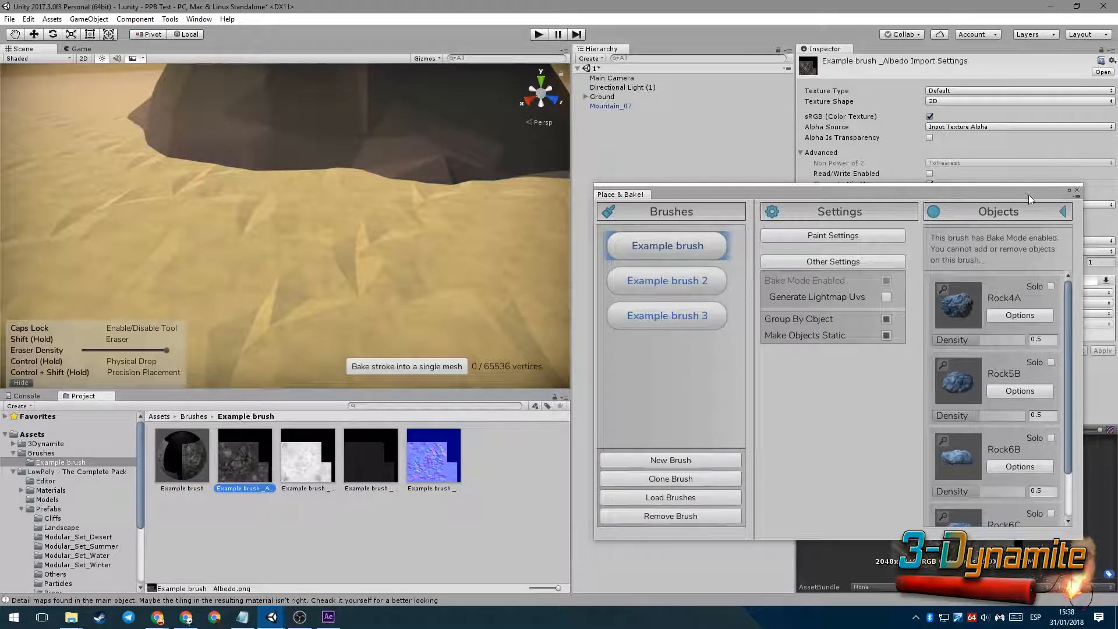
- Compare the albedo texture with the brush's rock objects, and examine the generated Example brush material
left_click_drag(882, 190, 779, 91)
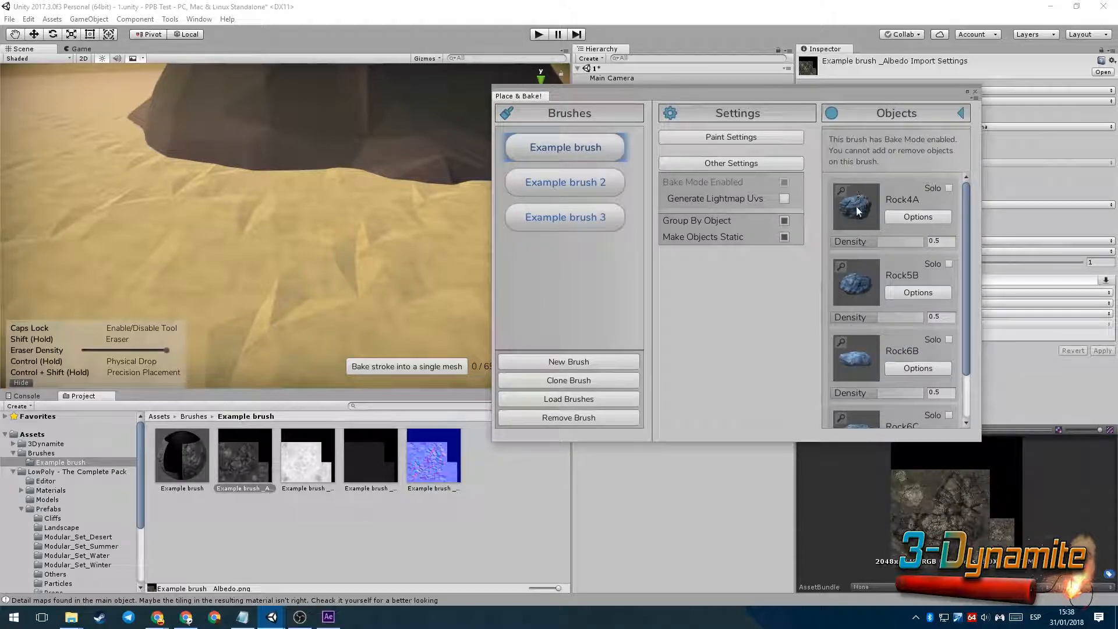
scroll(964, 245, "down", 2)
scroll(966, 334, "up", 2)
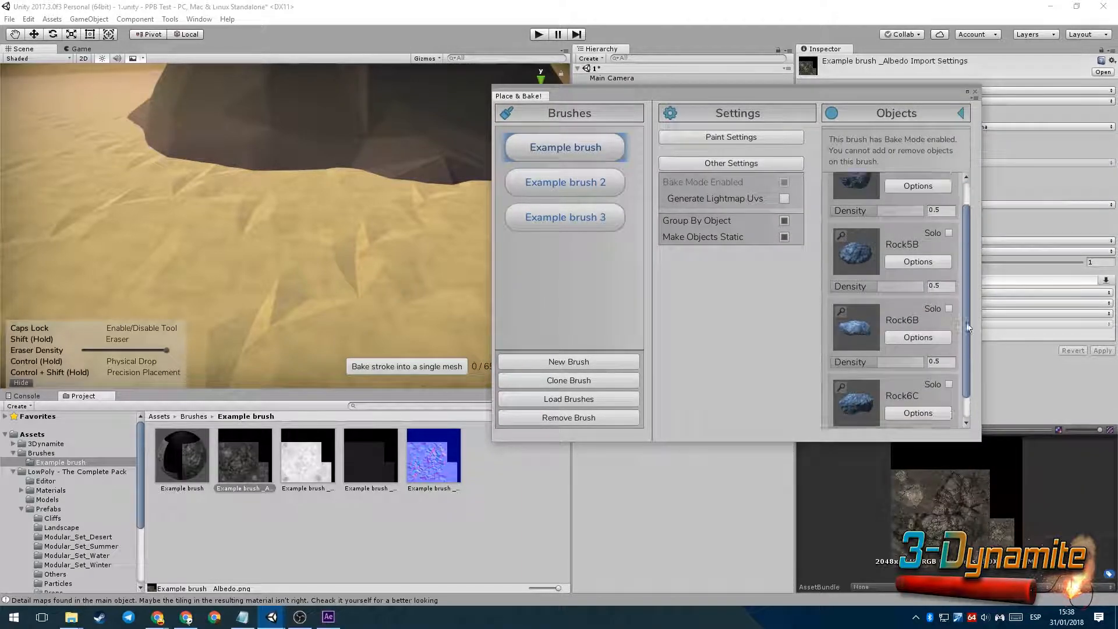
left_click(198, 465)
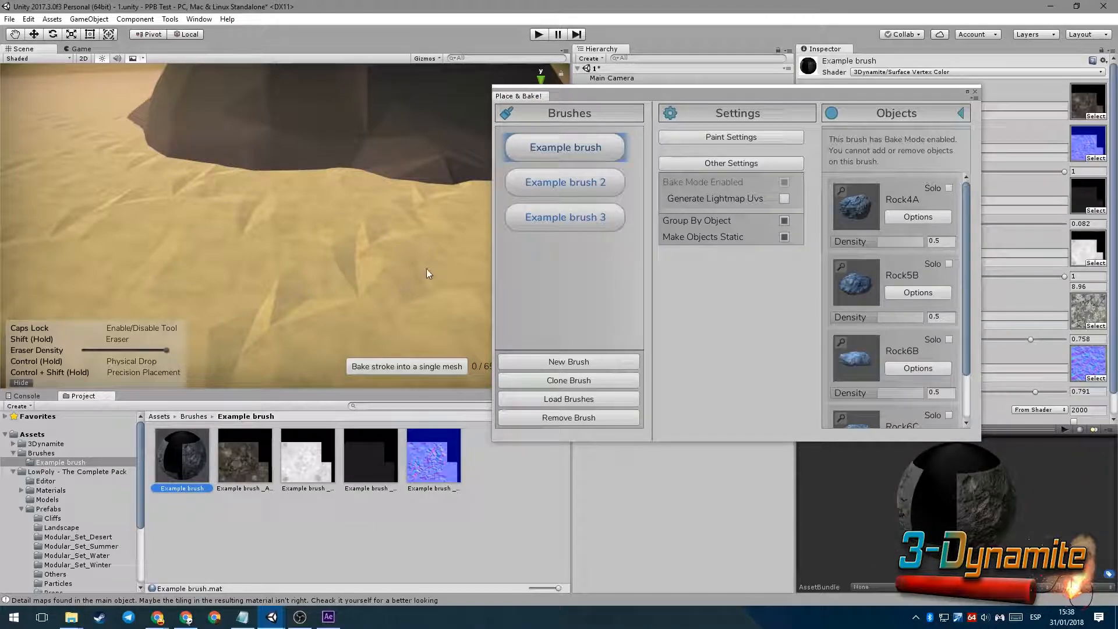
- Paint a patch of rocks on the sand with the bake-enabled Example brush and bake the stroke into a single mesh
middle_click_drag(427, 269, 405, 278)
left_click_drag(714, 94, 858, 125)
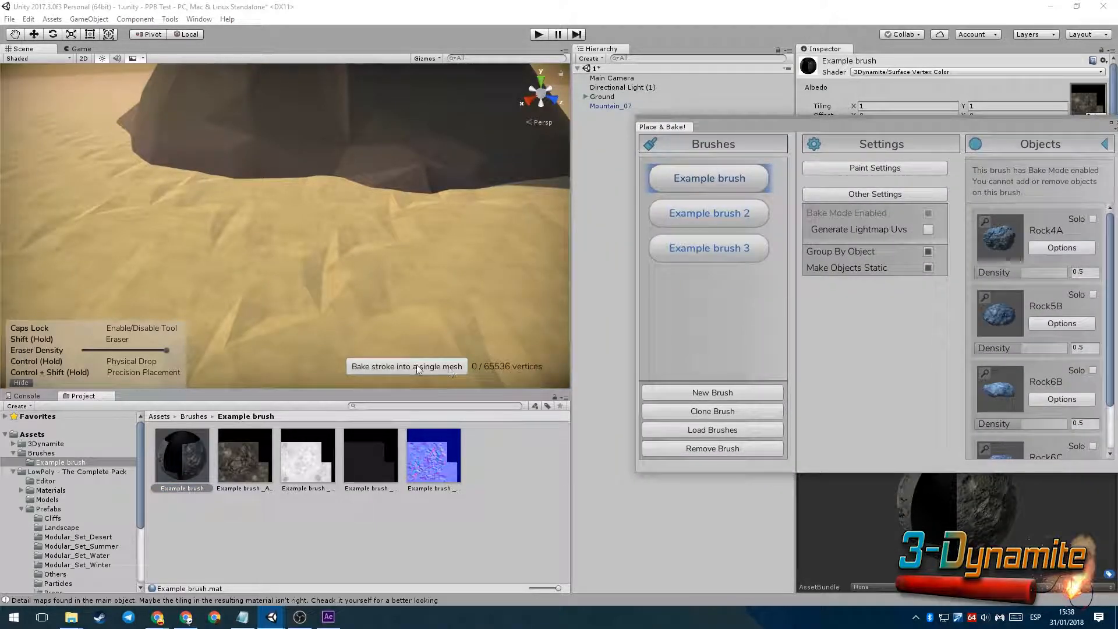
right_click_drag(421, 341, 421, 356)
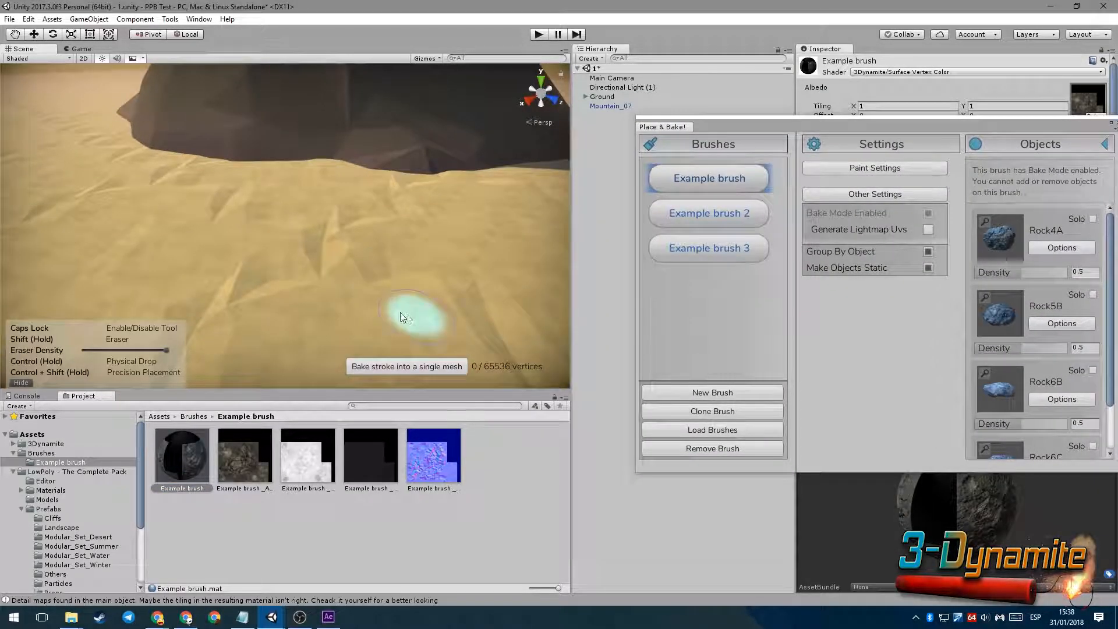
mouse_move(361, 242)
left_mouse_down()
mouse_move(345, 256)
mouse_move(413, 216)
left_mouse_up()
scroll(421, 250, "up", 8)
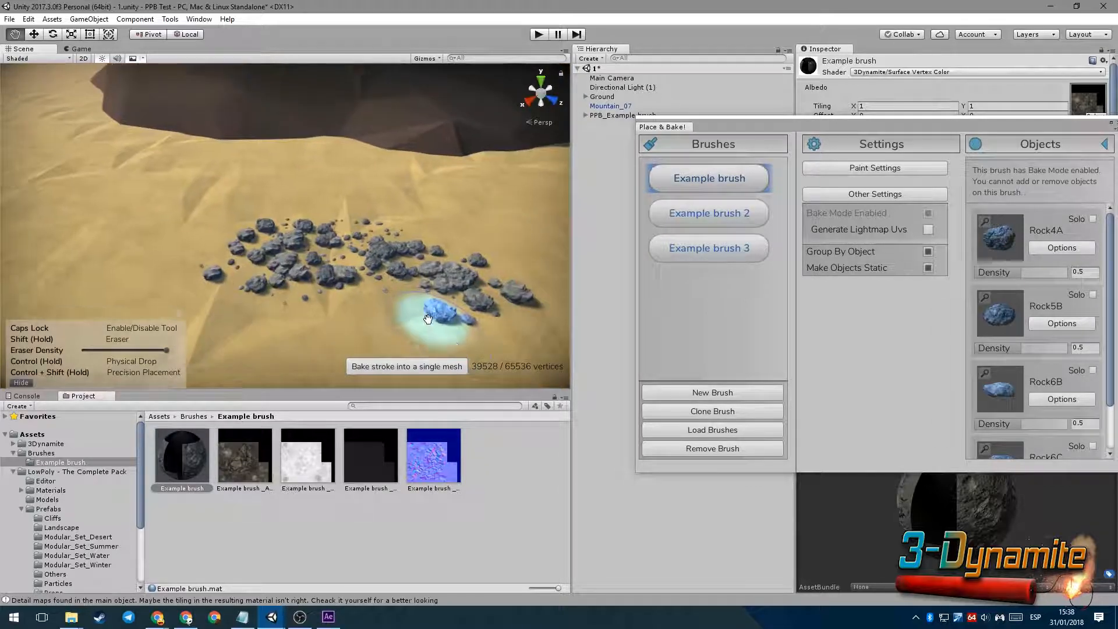
middle_click_drag(430, 315, 460, 290)
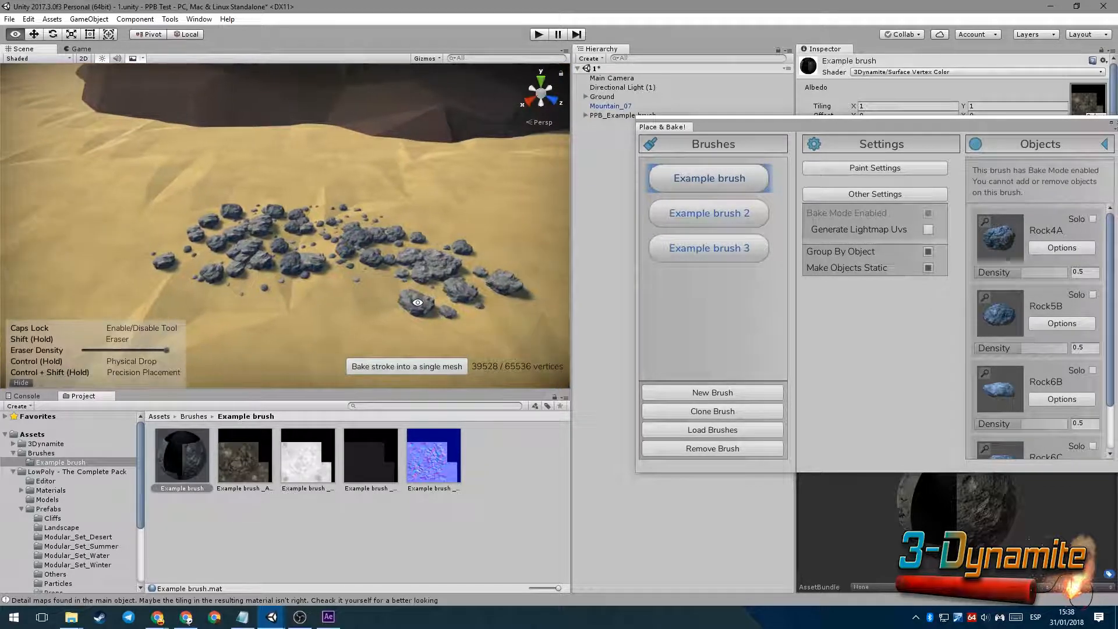
left_click(428, 371)
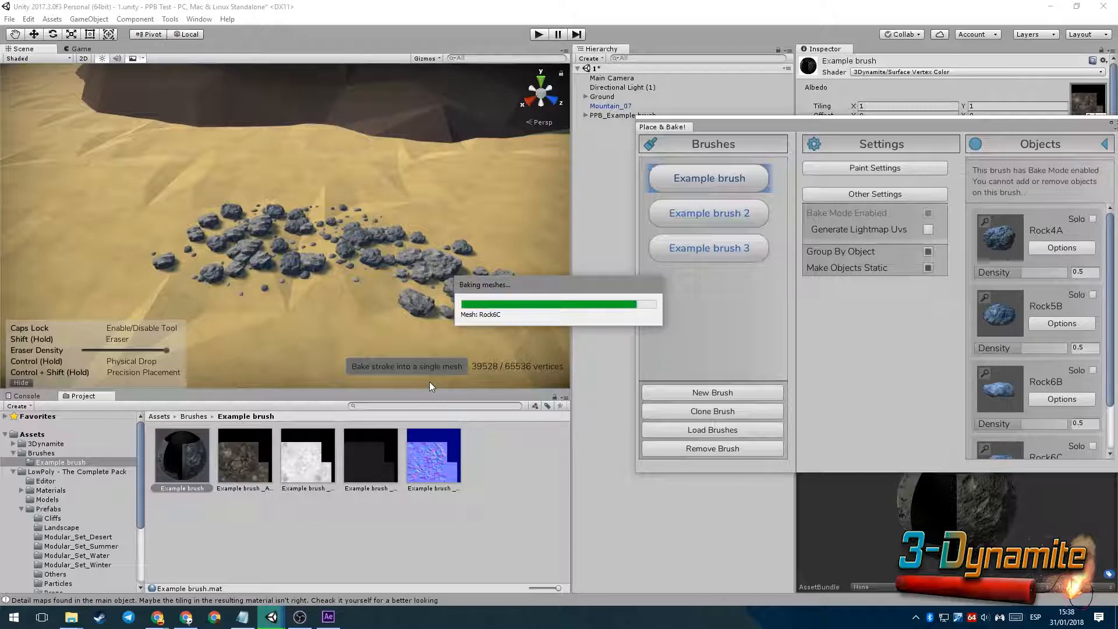
- Expand the PPB_Example brush parent and select the baked Example brush_Stroke object
left_click(585, 116)
left_click_drag(743, 127, 829, 223)
left_click(665, 125)
- Try lifting the baked stroke above the ground as one object, undo the move, and clear the selection
mouse_move(457, 265)
left_mouse_down("alt")
mouse_move(450, 199)
mouse_move(338, 273)
mouse_move(341, 255)
left_mouse_up("alt")
left_click_drag(347, 199, 348, 139)
key("ctrl+z")
mouse_move(375, 208)
left_mouse_down("alt")
mouse_move(377, 254)
mouse_move(363, 195)
left_mouse_up("alt")
middle_click_drag(363, 195, 363, 232)
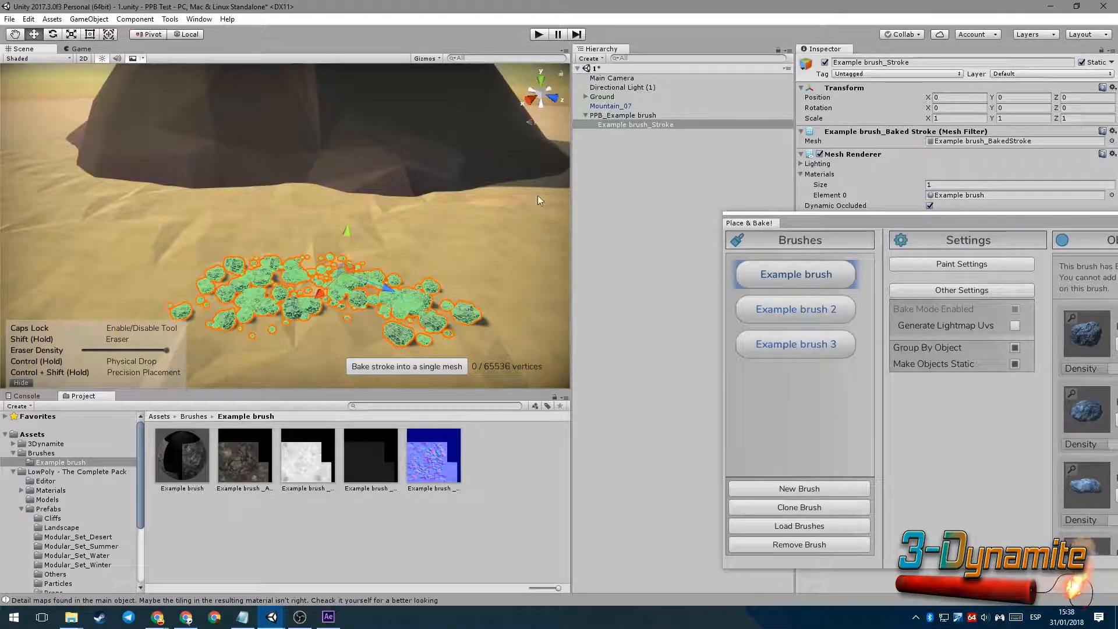
left_click_drag(431, 273, 445, 250, "alt")
left_click(482, 107)
mouse_move(395, 207)
right_mouse_down()
mouse_move(386, 217)
mouse_move(398, 233)
right_mouse_up()
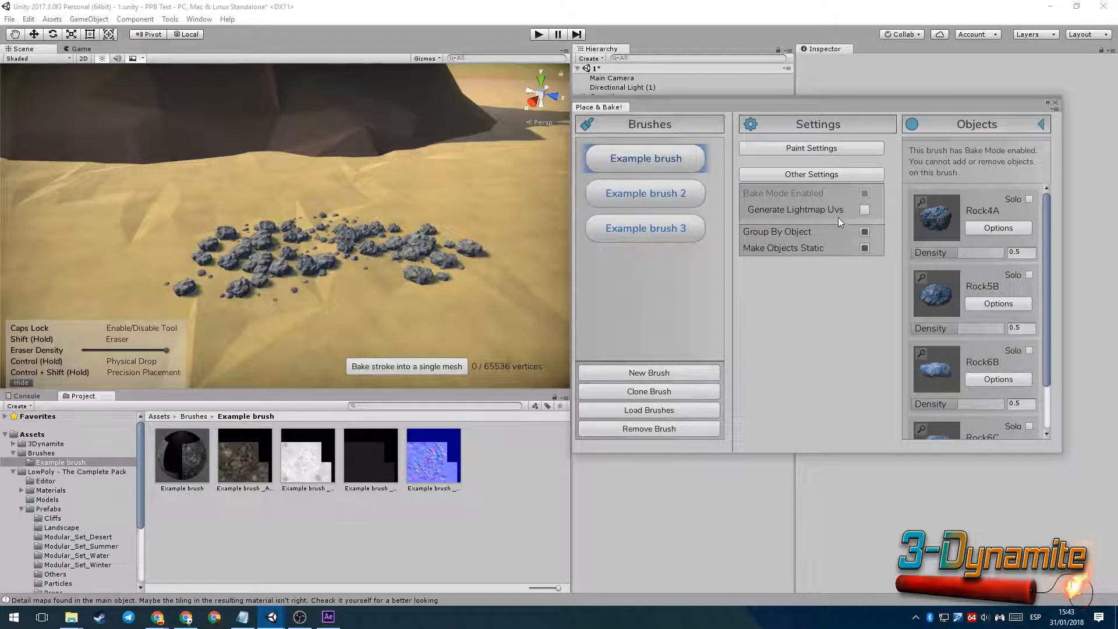
- Enable Generate Lightmap Uvs for the Example brush and select the baked rock stroke in the scene
left_click(863, 210)
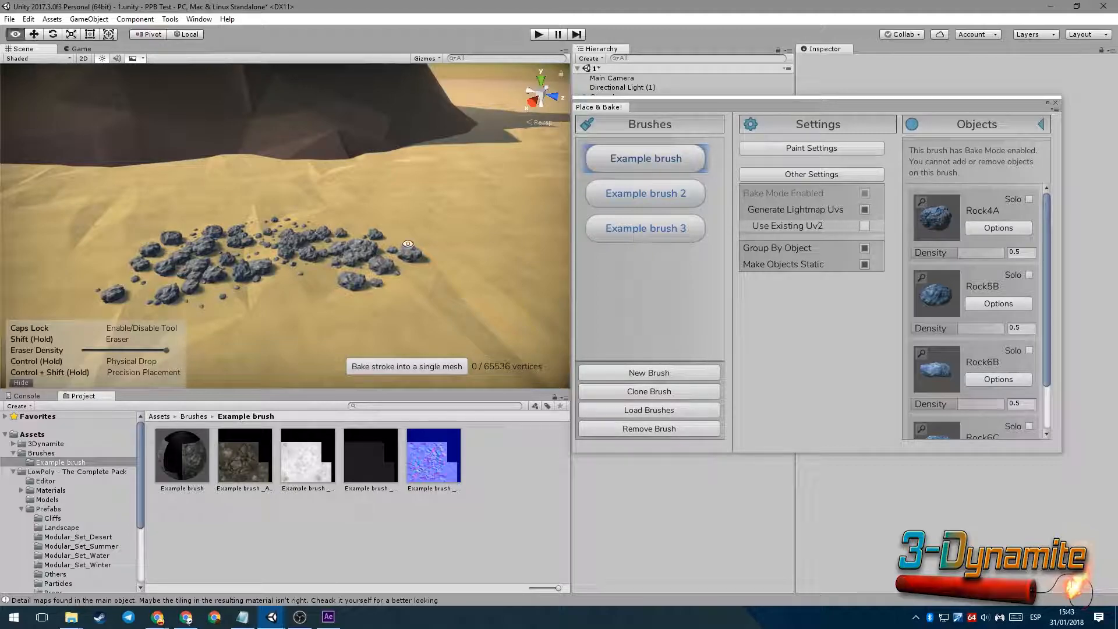
left_click_drag(409, 243, 456, 241, "alt")
left_click(384, 238)
key("w")
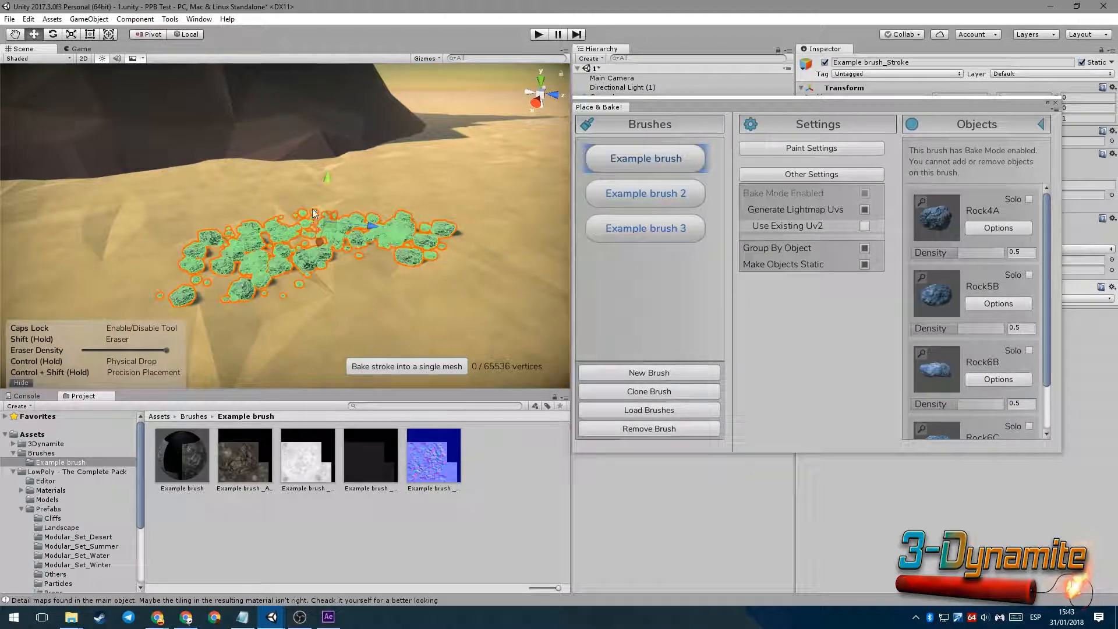
left_click_drag(352, 240, 389, 257, "alt")
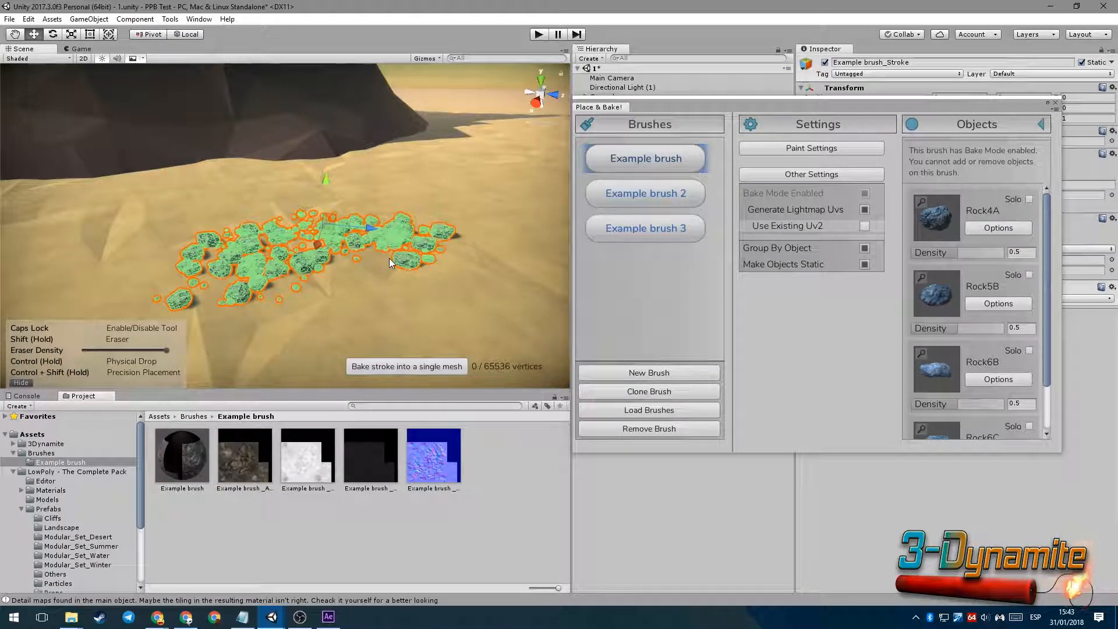
- Enable Use Existing Uv2 for the Example brush and deselect the baked stroke
left_click(866, 227)
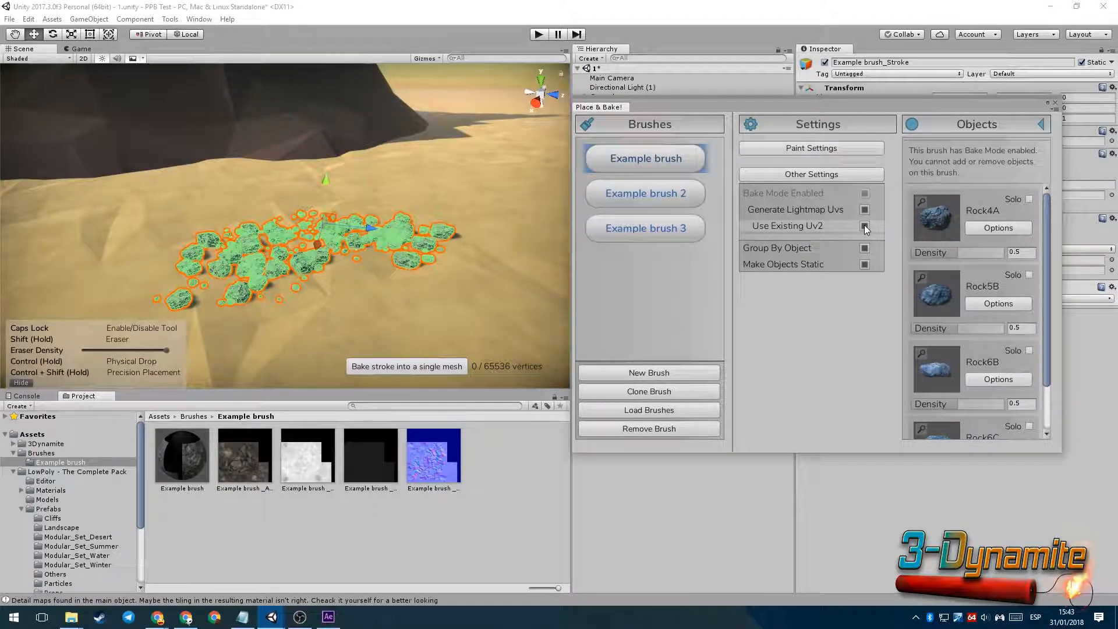
right_click_drag(459, 276, 466, 277)
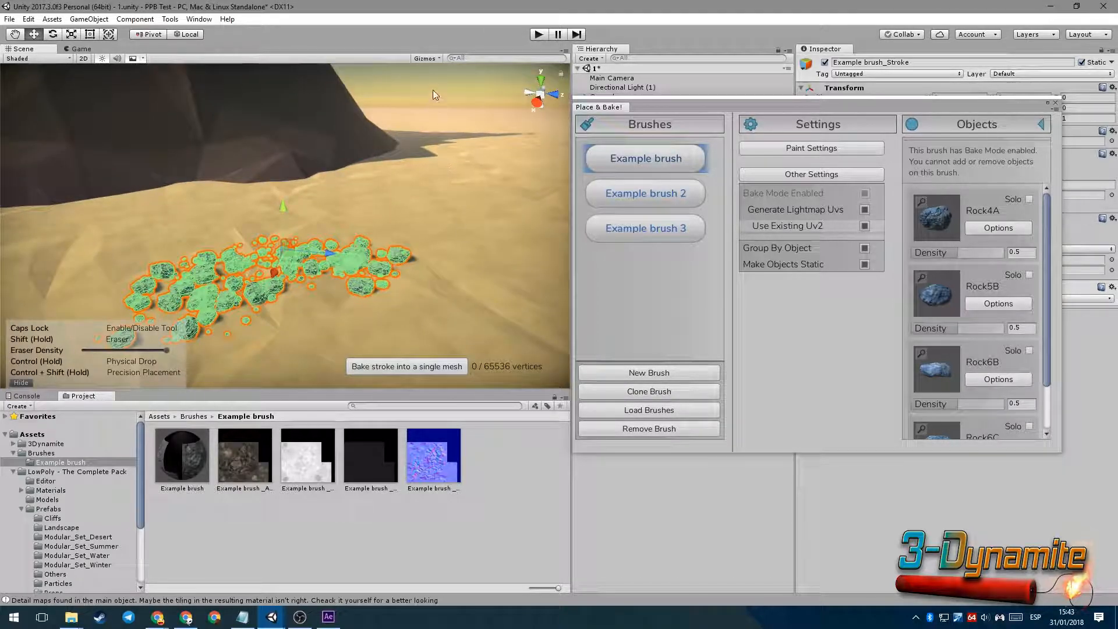
left_click(432, 90)
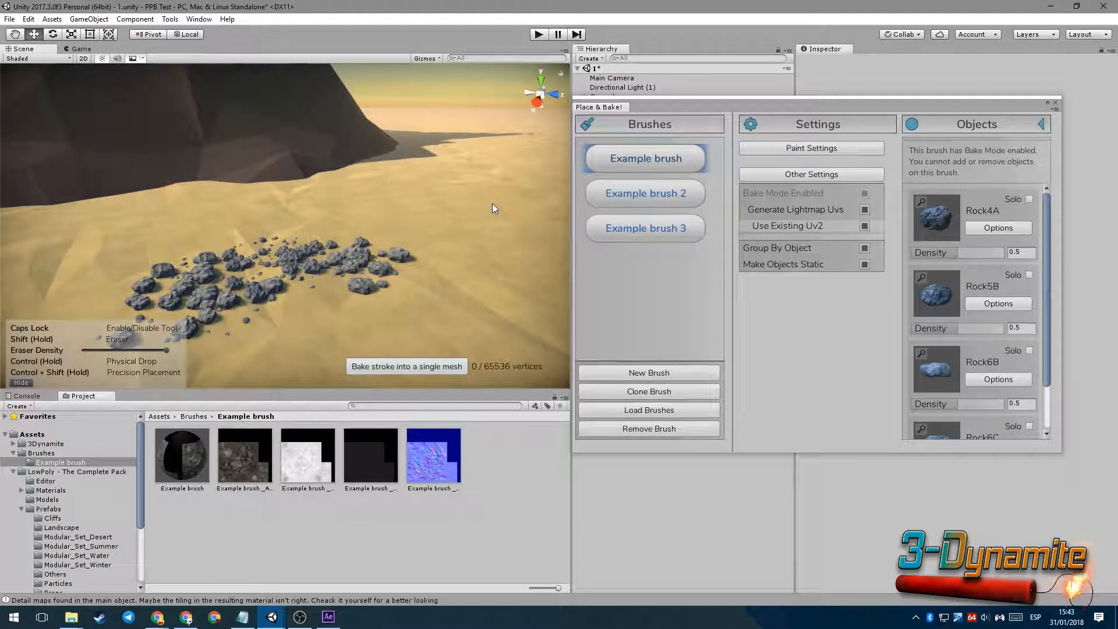
right_click_drag(481, 242, 476, 246)
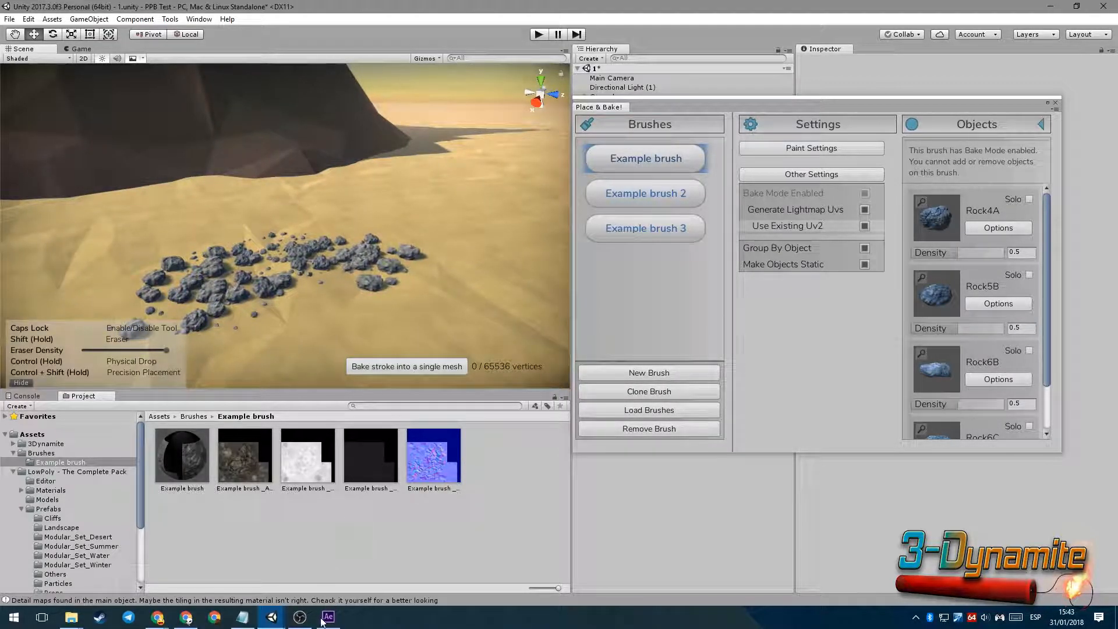
left_click(299, 617)
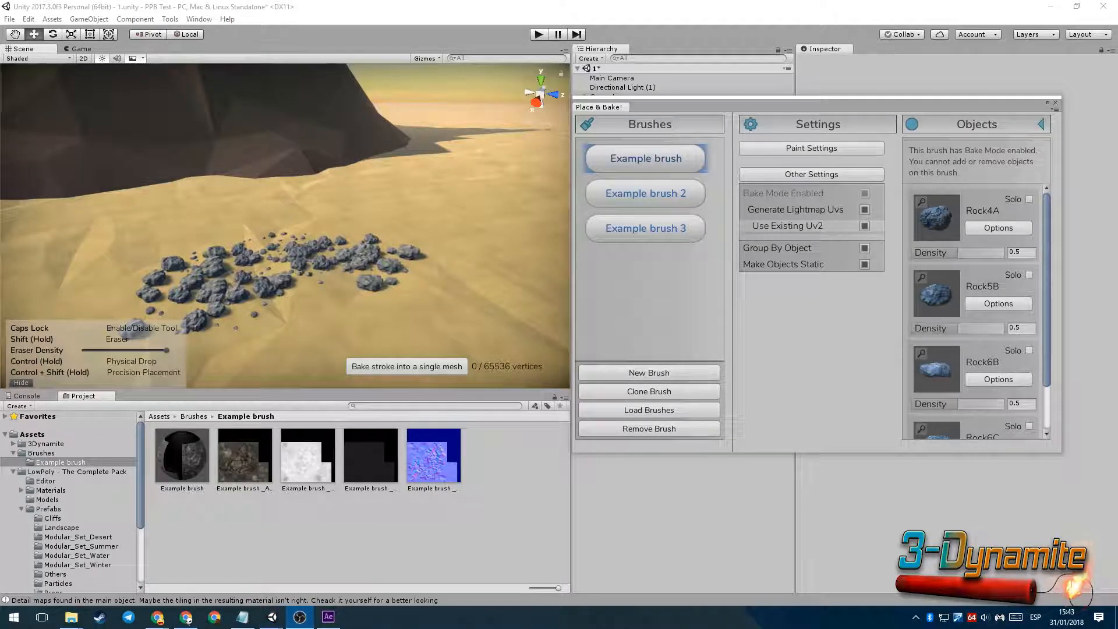